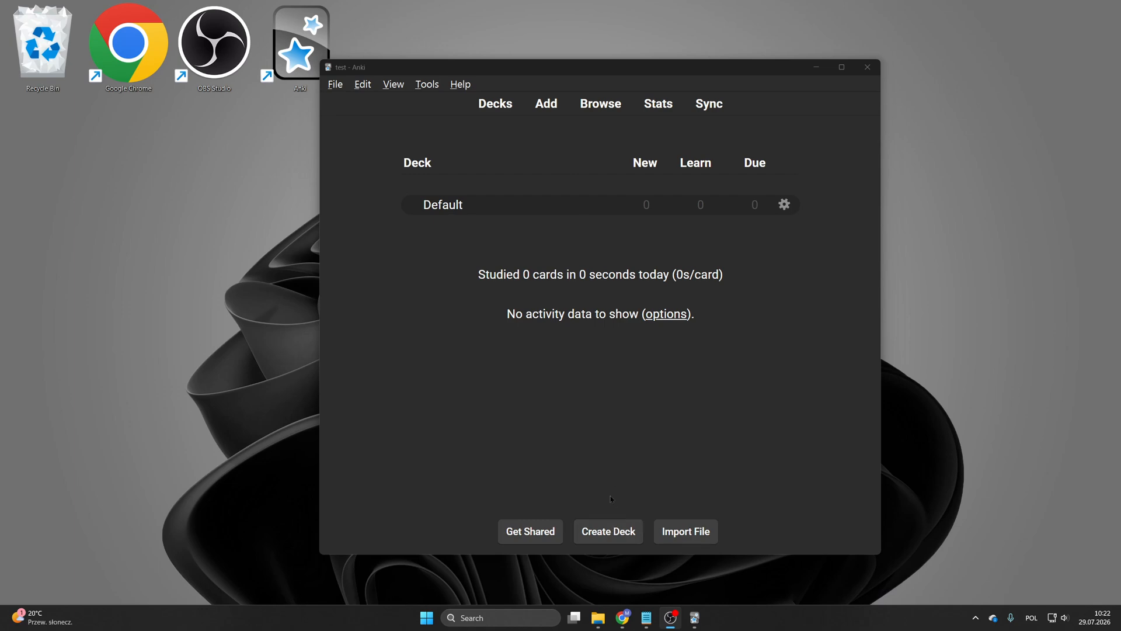
Step: Create a new deck named English flashcards
left_click(613, 528)
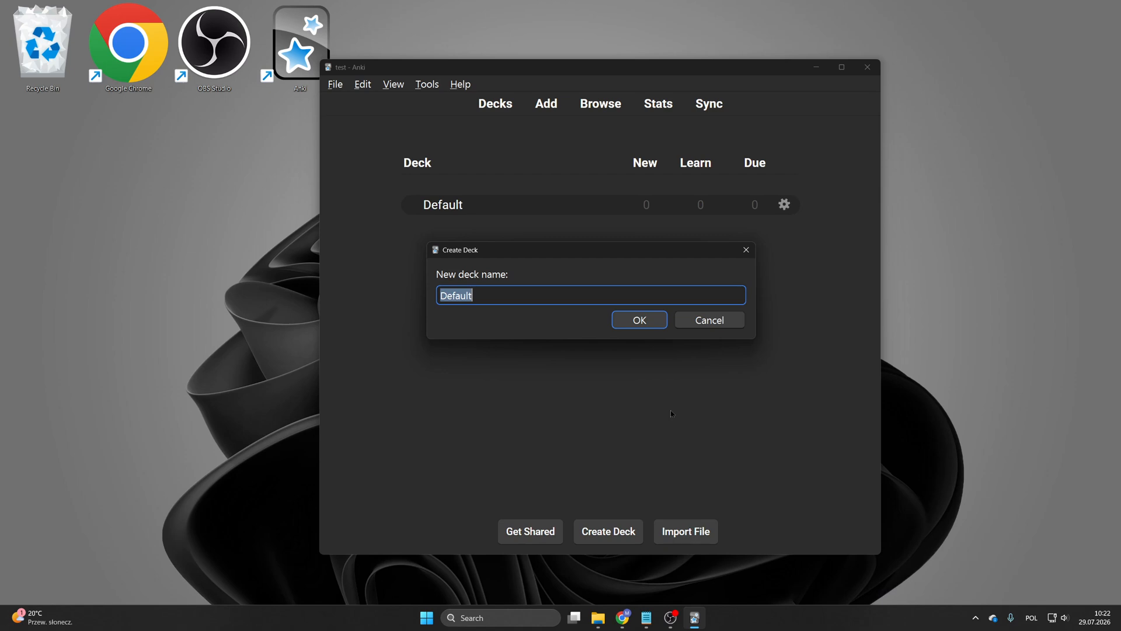
type("English flashcards")
key("Return")
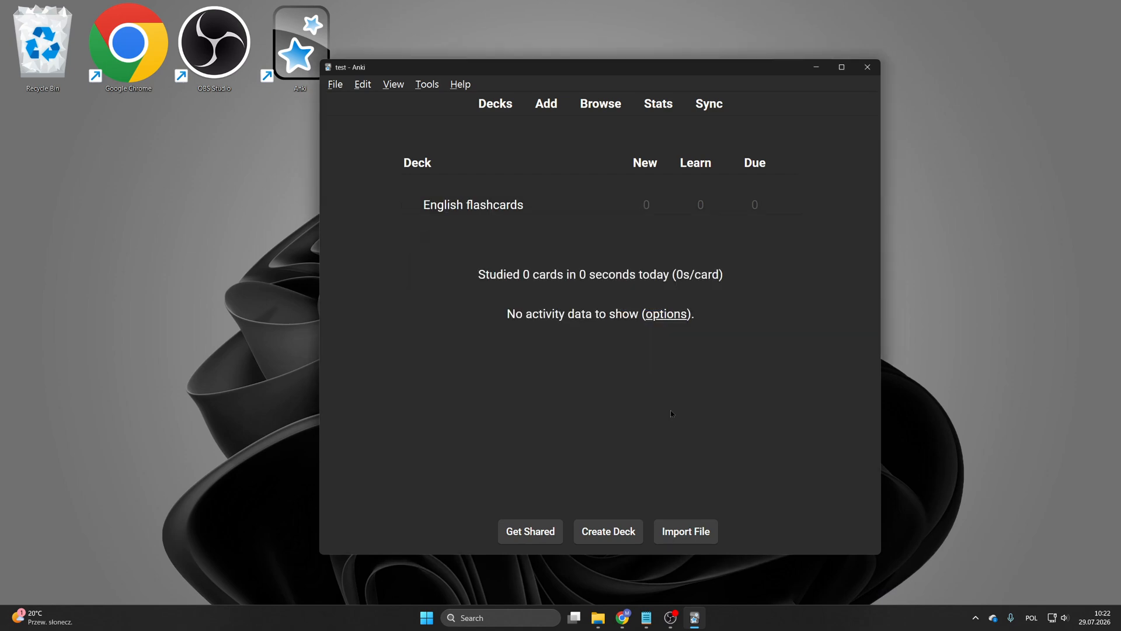
Step: Open the Add window for the English flashcards deck and enlarge it
left_click(485, 205)
left_click(546, 111)
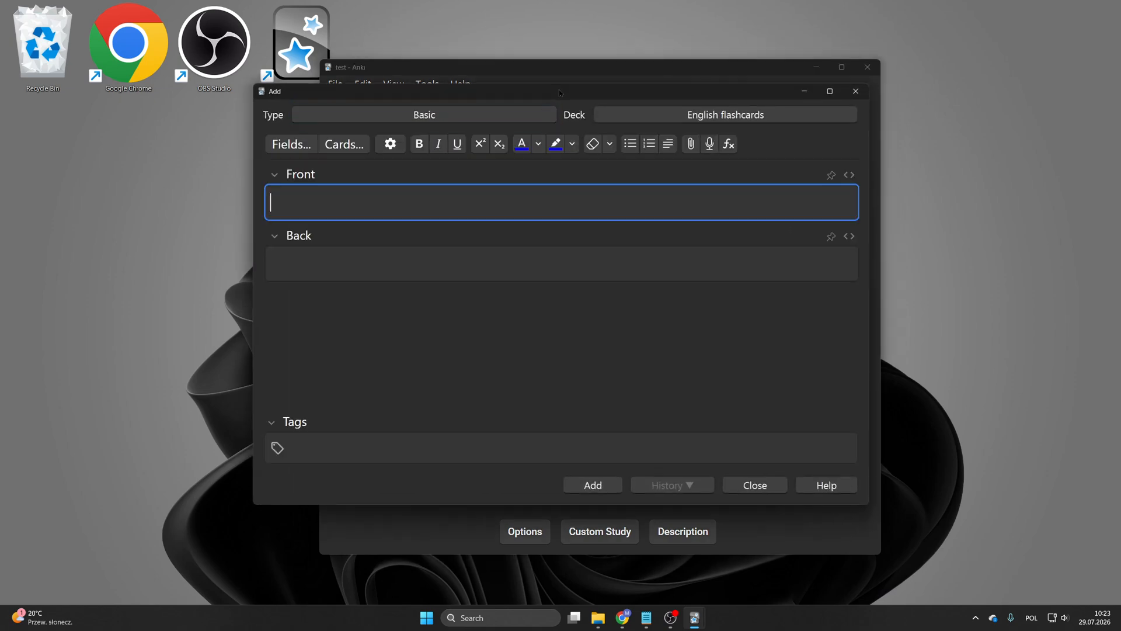
left_click_drag(559, 90, 579, 59)
left_click_drag(564, 476, 570, 569)
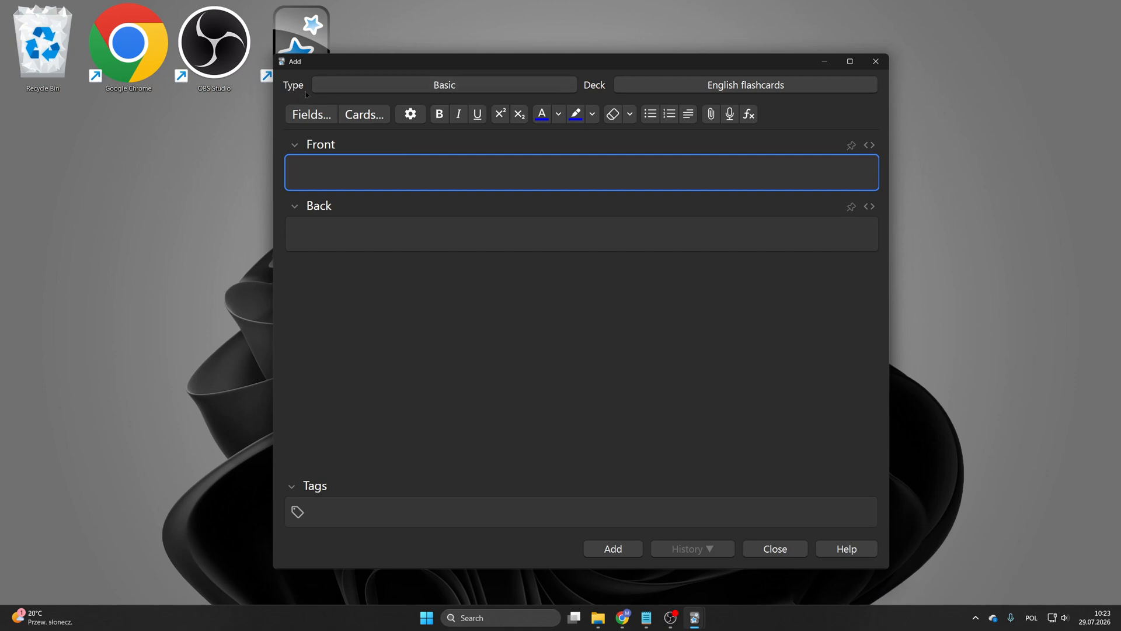
Step: Add a new note type based on Basic, named Custom Note Type
left_click(422, 89)
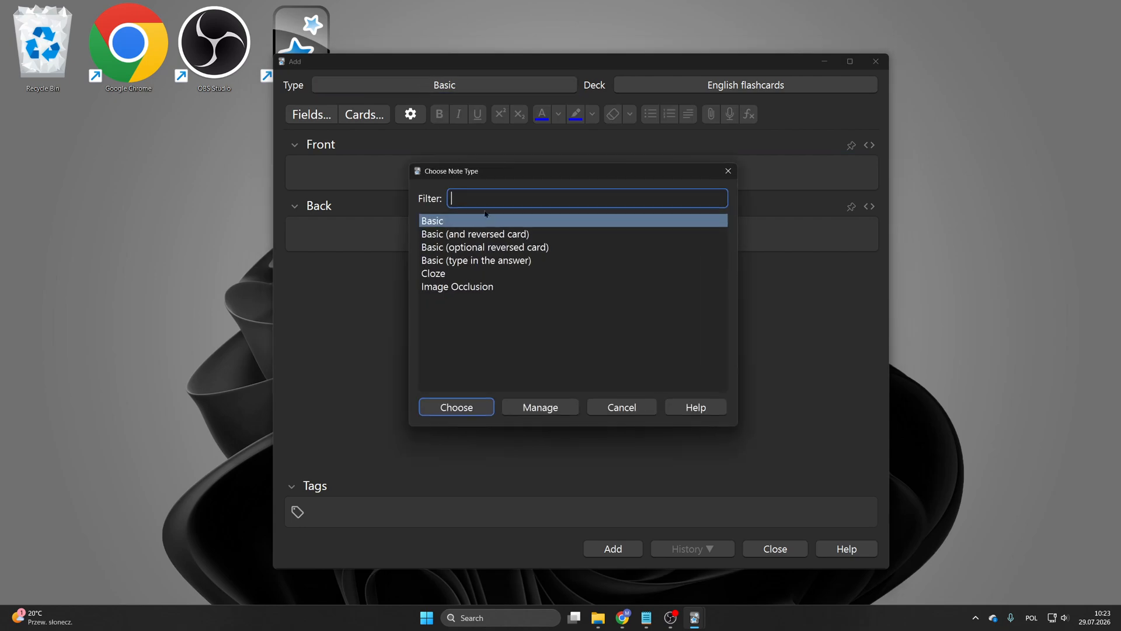
left_click(541, 406)
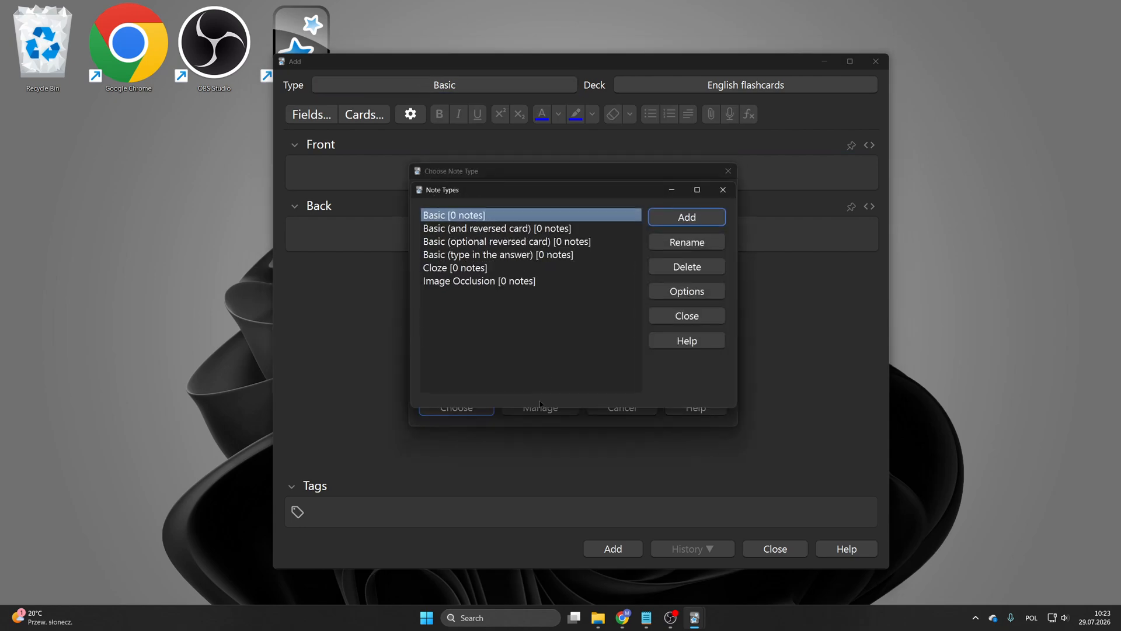
left_click(686, 220)
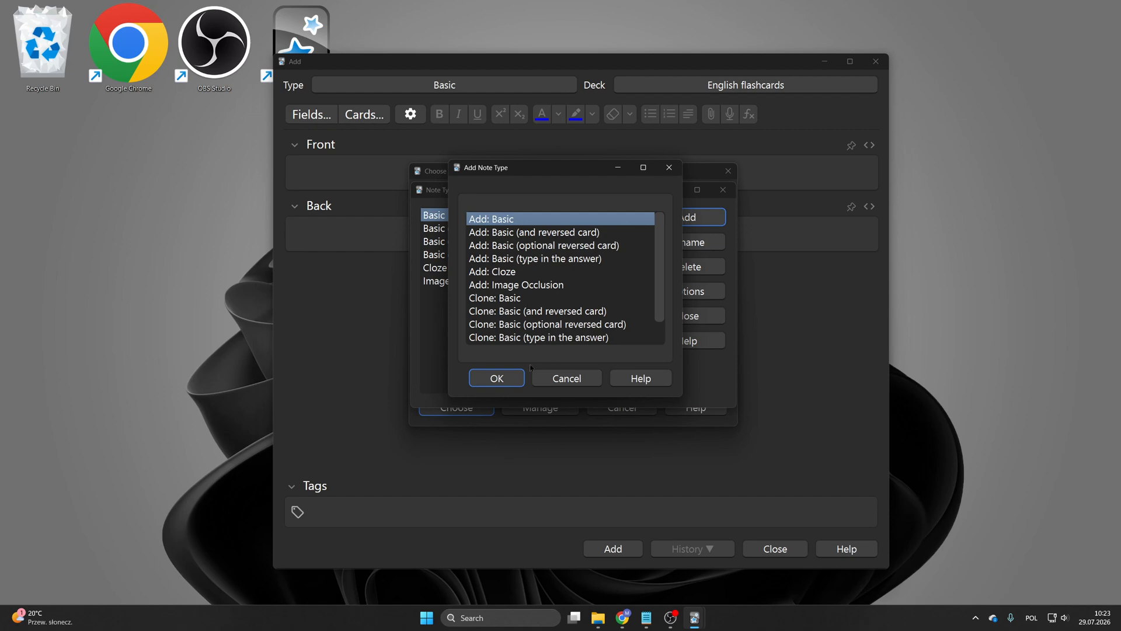
left_click(507, 378)
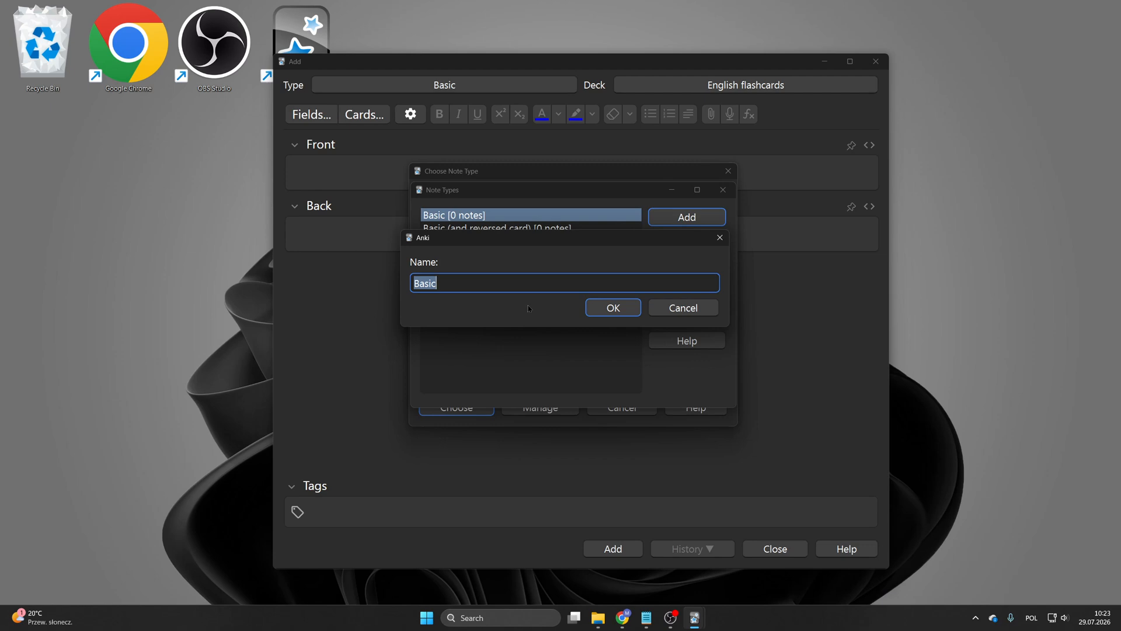
type("Custom Note Type")
key("Return")
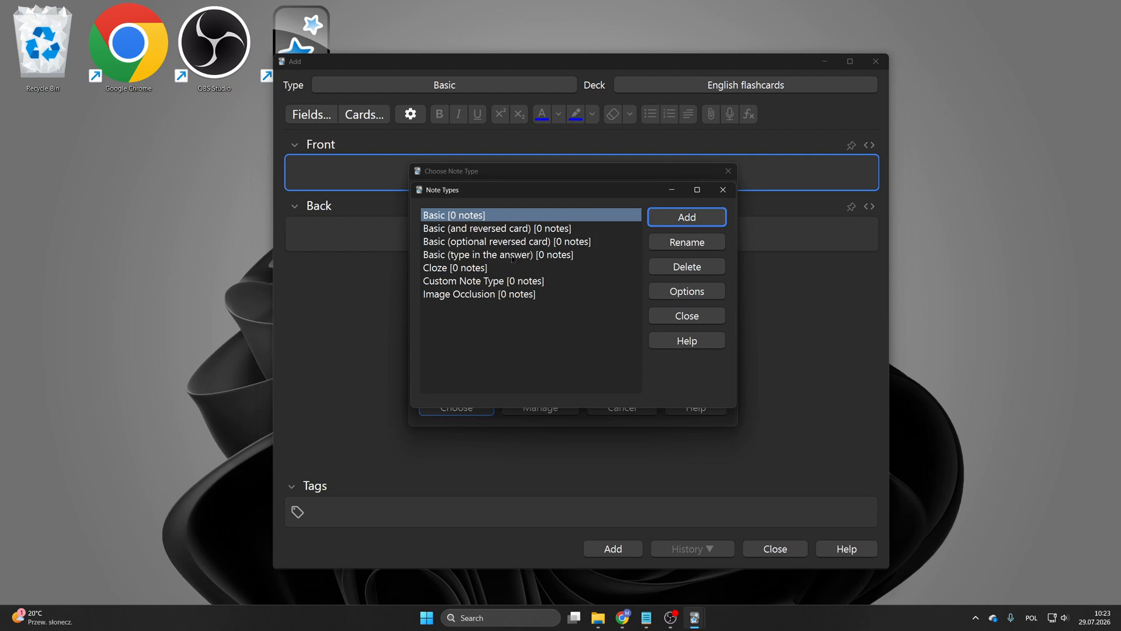
Step: Choose Custom Note Type as the note type for adding cards
double_click(480, 284)
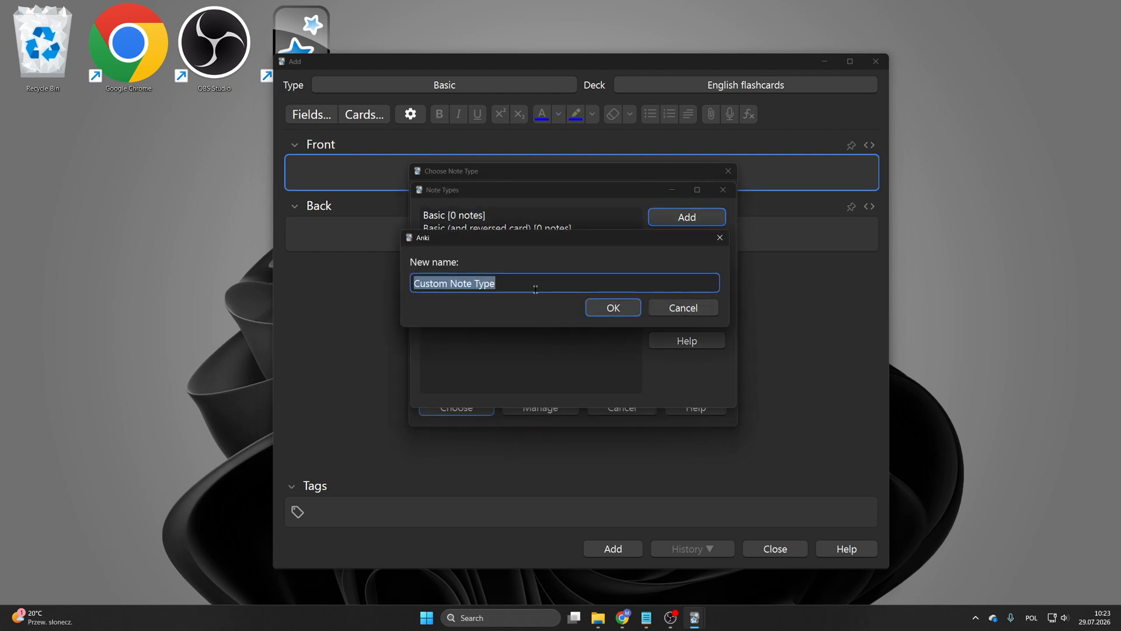
left_click(611, 308)
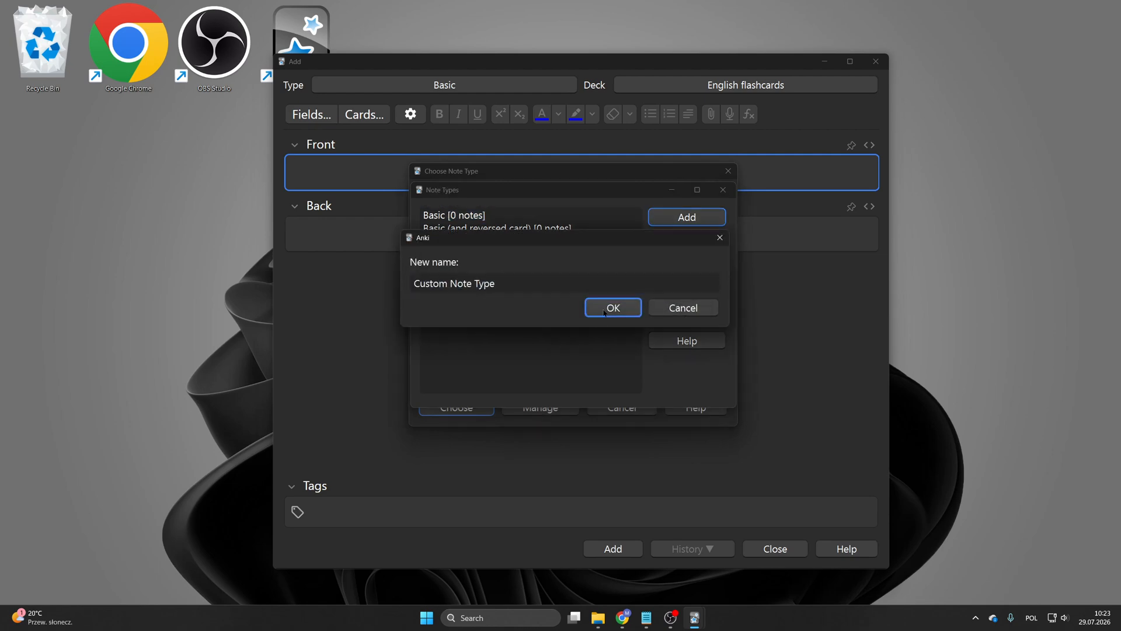
left_click(723, 190)
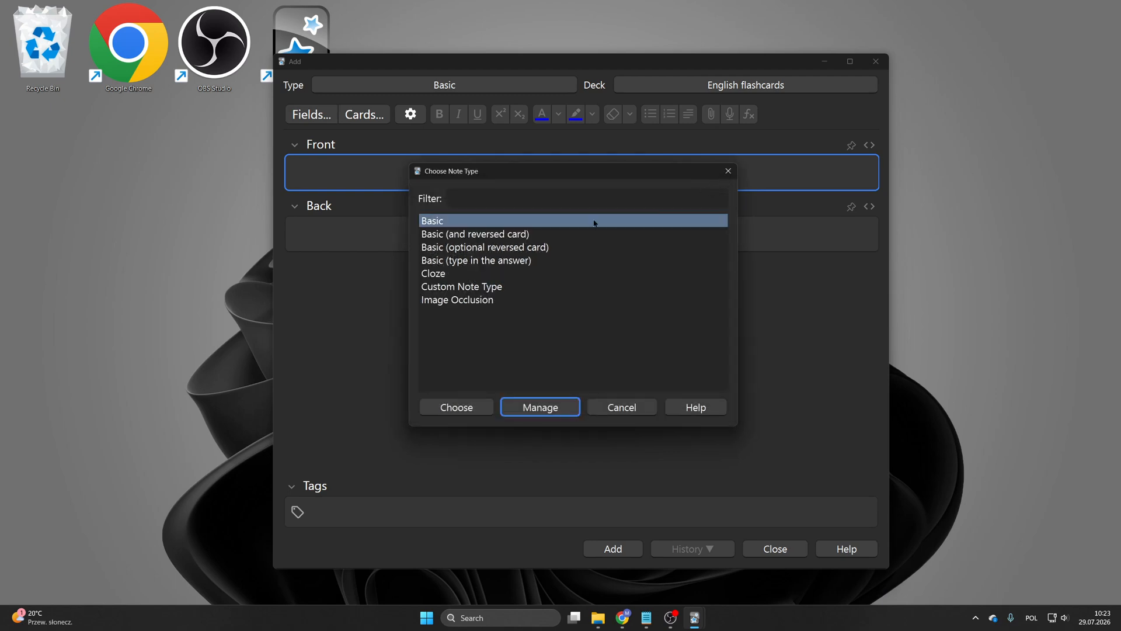
left_click(482, 287)
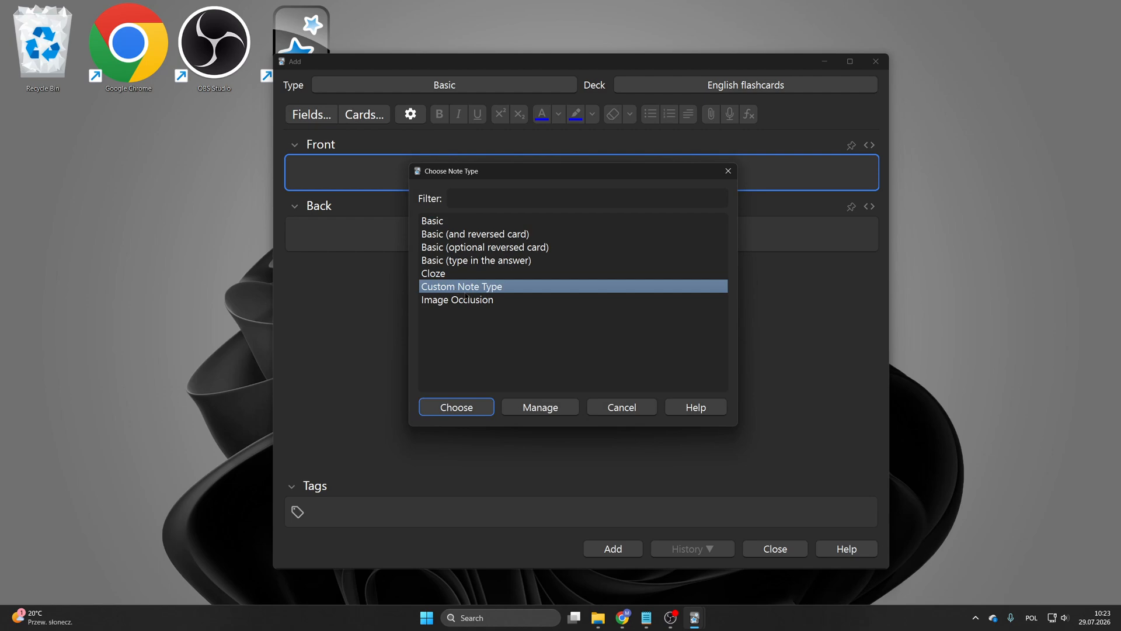
double_click(463, 287)
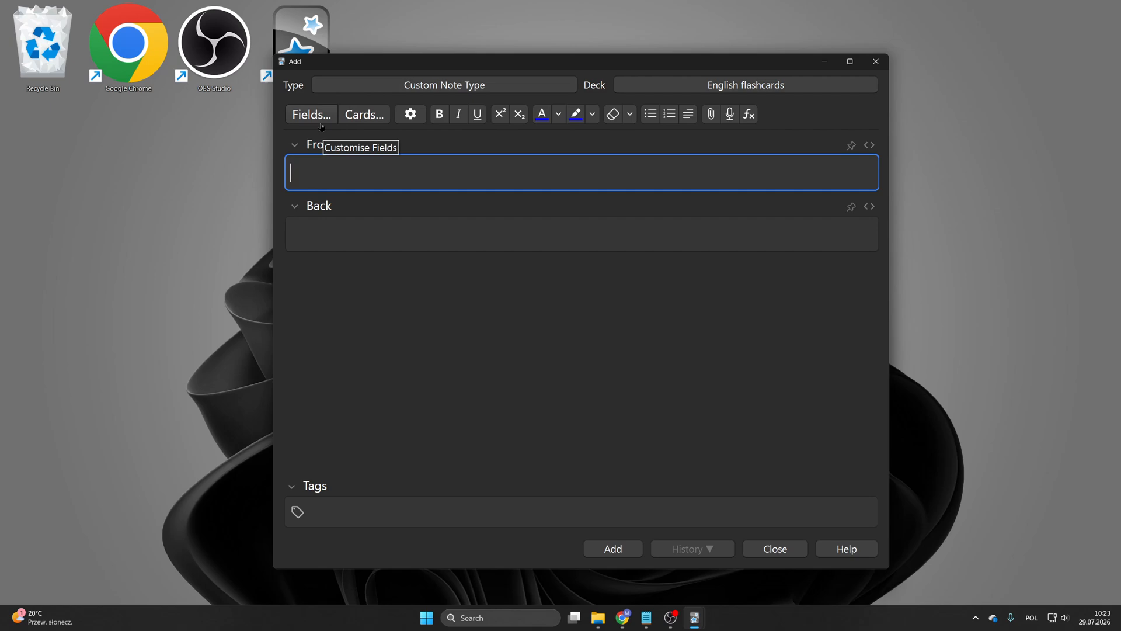
Step: Switch to Notepad to write down the card plan
key("super")
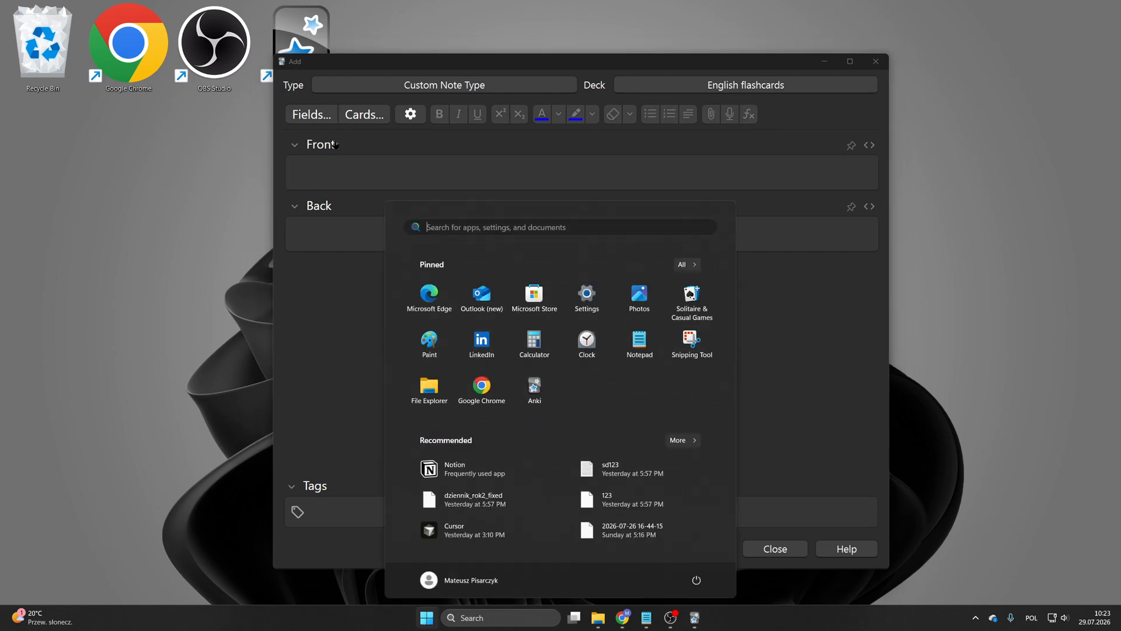
type("note")
key("Return")
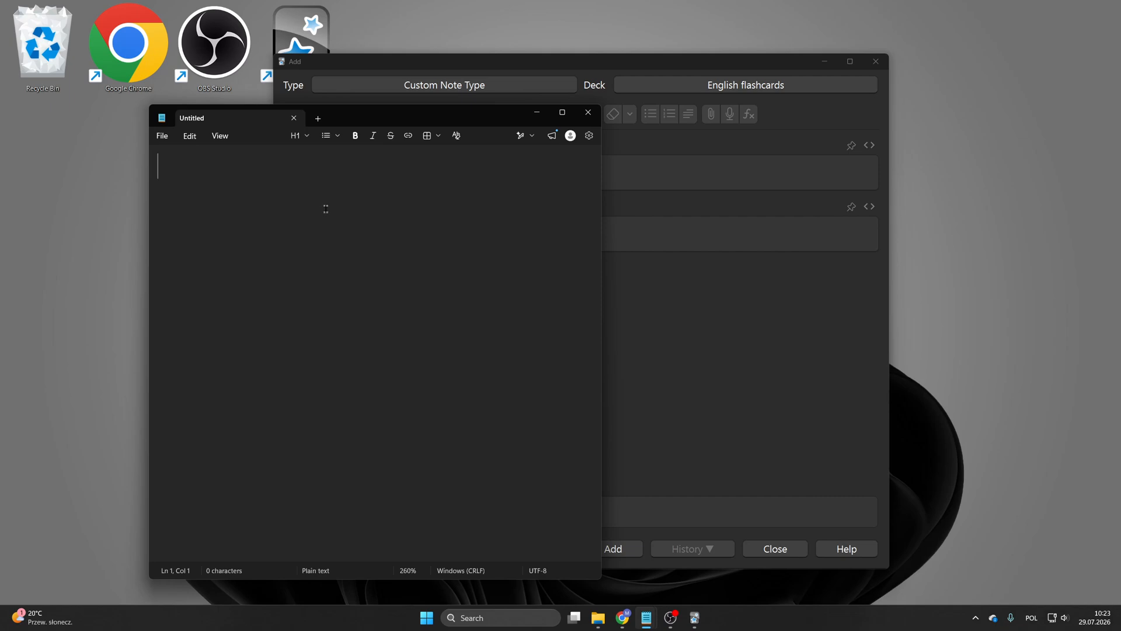
Step: Write the first card plan as 1 and PL -> ENG + SENTENCE
type("1")
key("Return")
type("ENG -> PL")
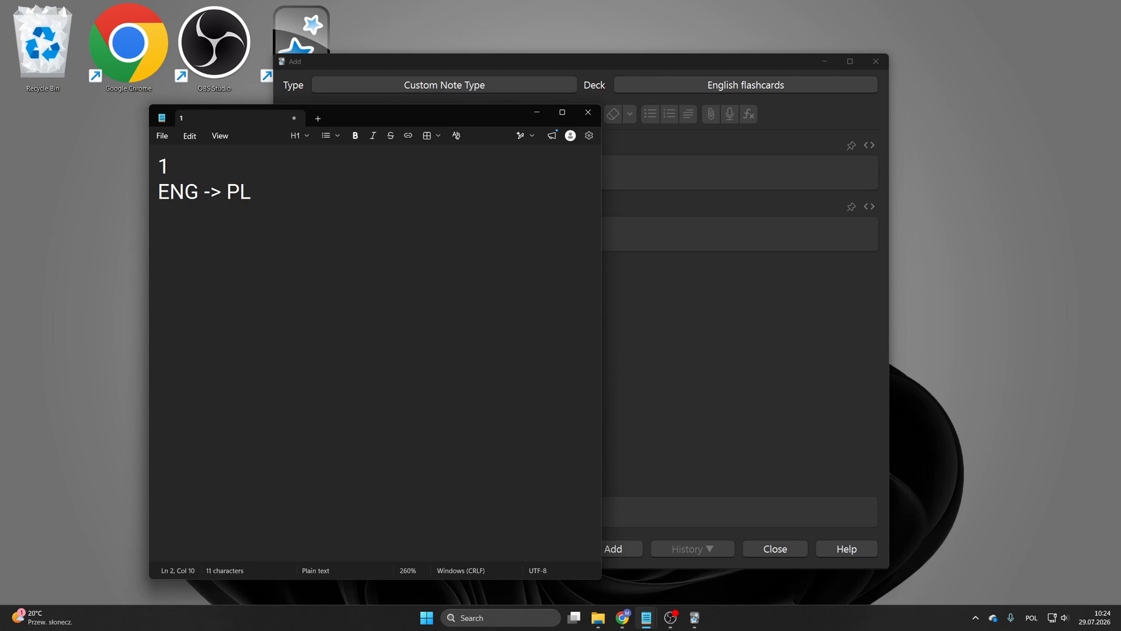
key("BackSpace")
key("BackSpace")
key("BackSpace")
key("BackSpace")
key("BackSpace")
key("BackSpace")
key("BackSpace")
key("BackSpace")
key("BackSpace")
type("PL -> EN")
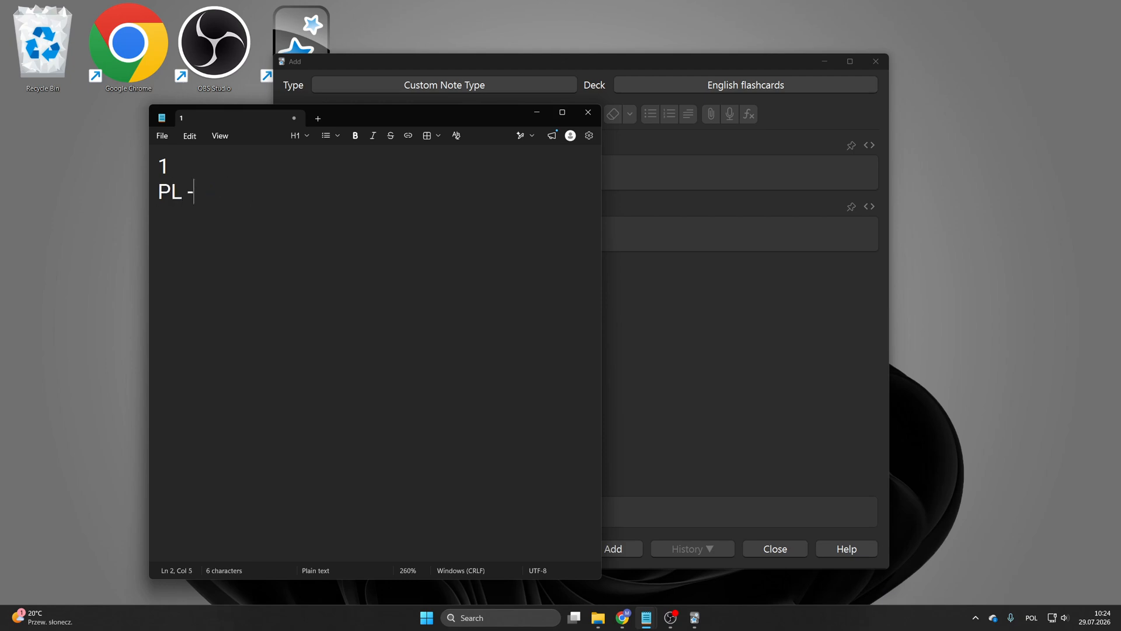
key("BackSpace")
key("BackSpace")
key("BackSpace")
key("BackSpace")
type("> ENG")
key("Return")
key("Return")
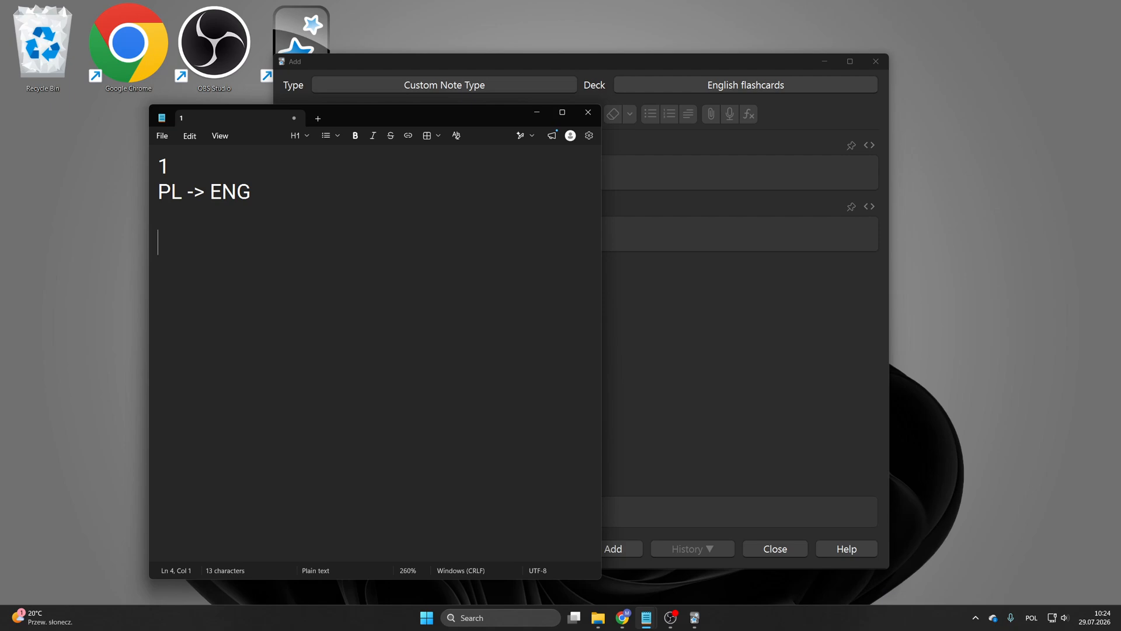
key("BackSpace")
key("BackSpace")
type("+ SENTENCE")
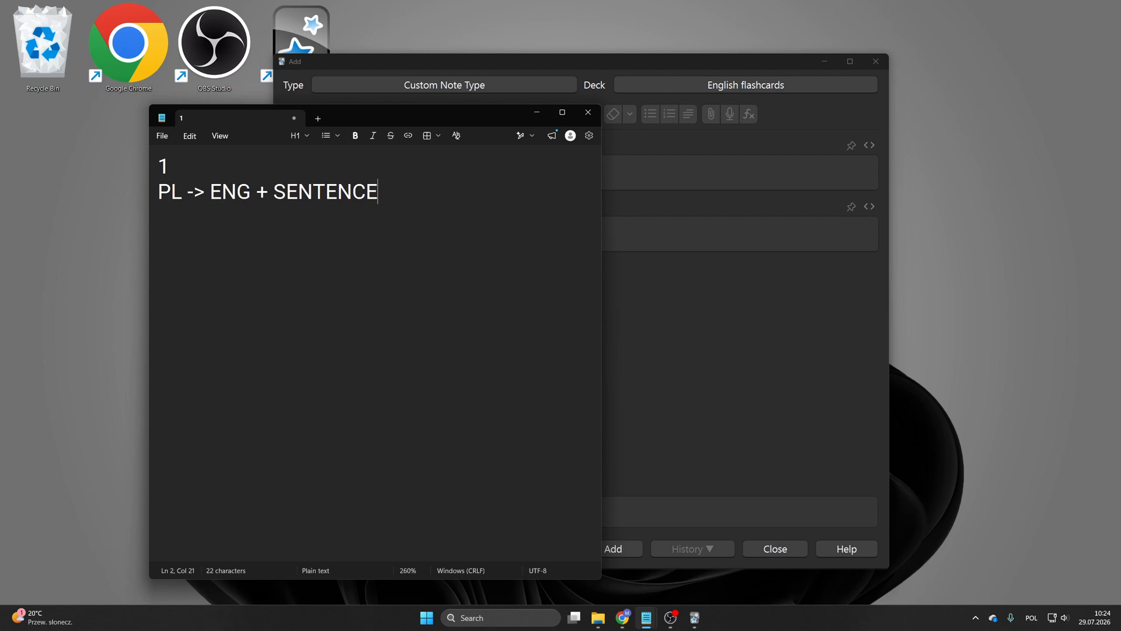
Step: Add the second card plan as 2 and ENG -> PL + SENTENCE
key("Return")
key("Return")
type("2")
key("Return")
type("ENG -> PL +")
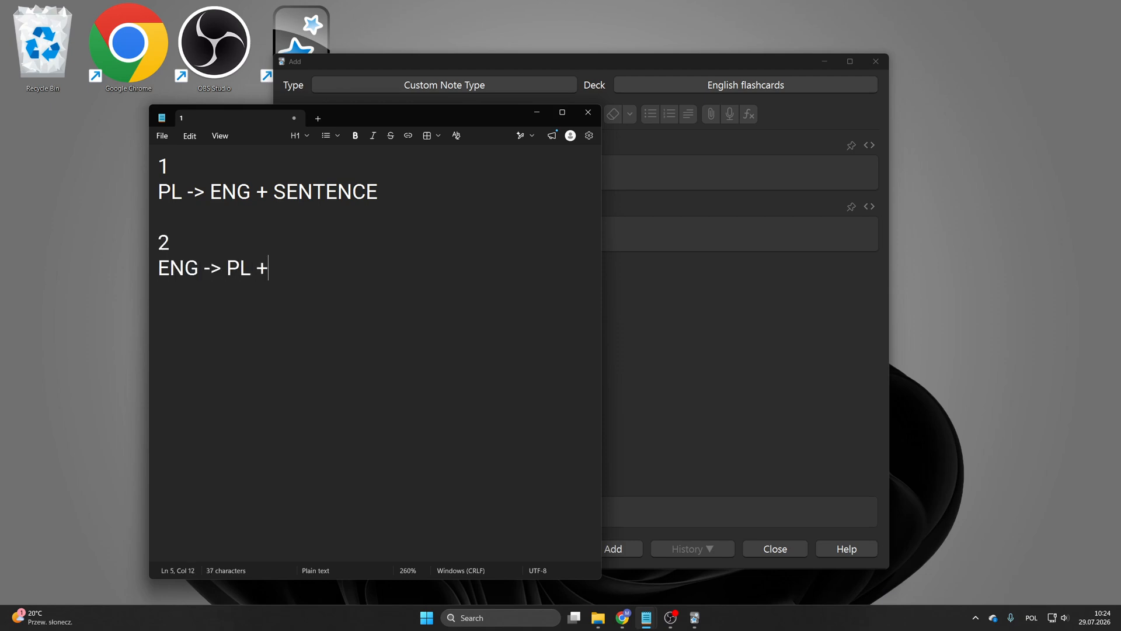
type(" SENTENCE")
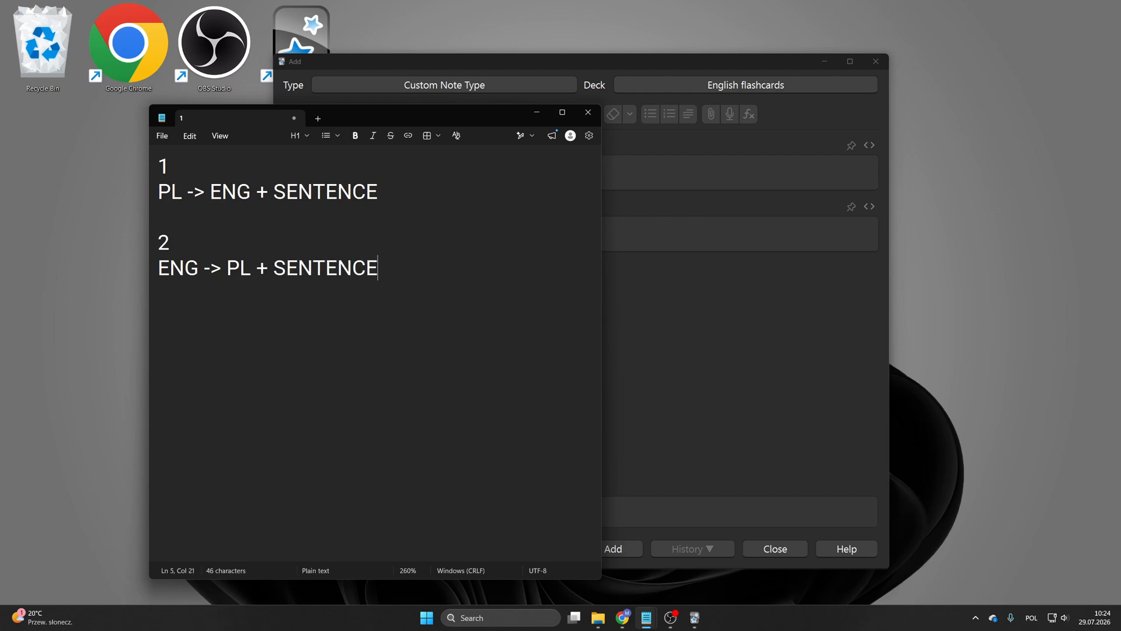
Step: Open the fields of Custom Note Type and rename the Front field to Term1
left_click(535, 111)
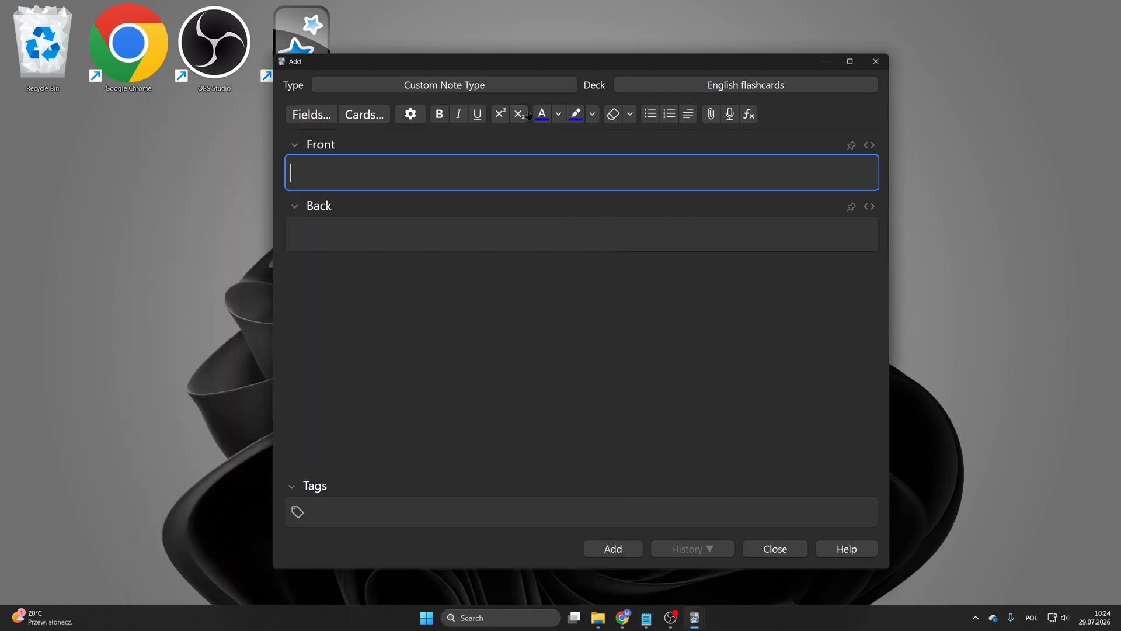
left_click(316, 112)
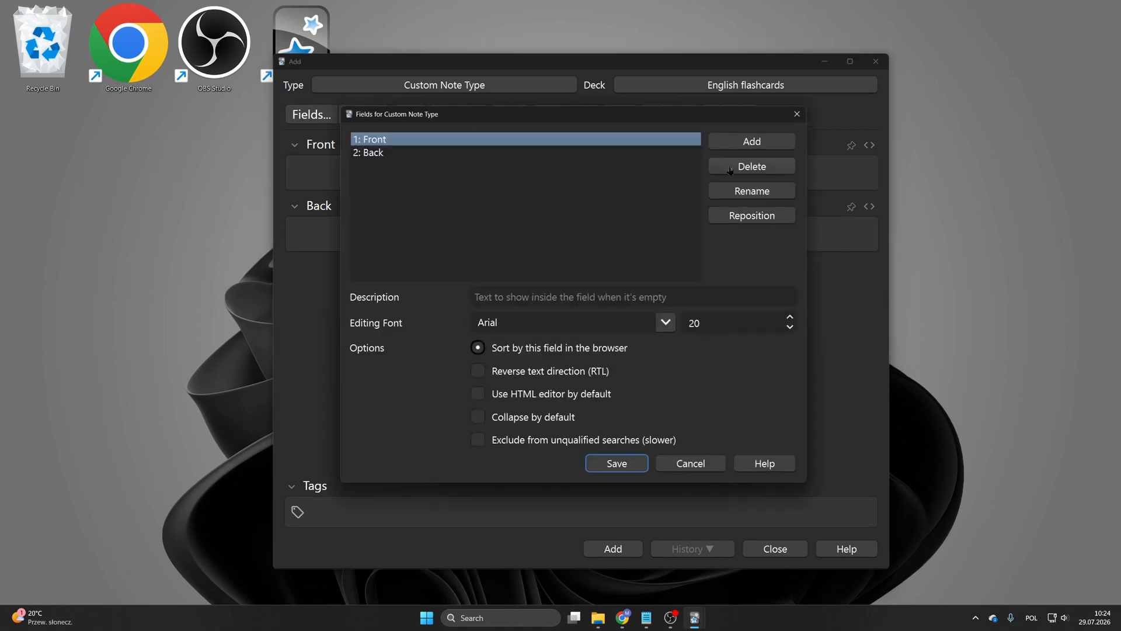
left_click(756, 190)
type("Term1")
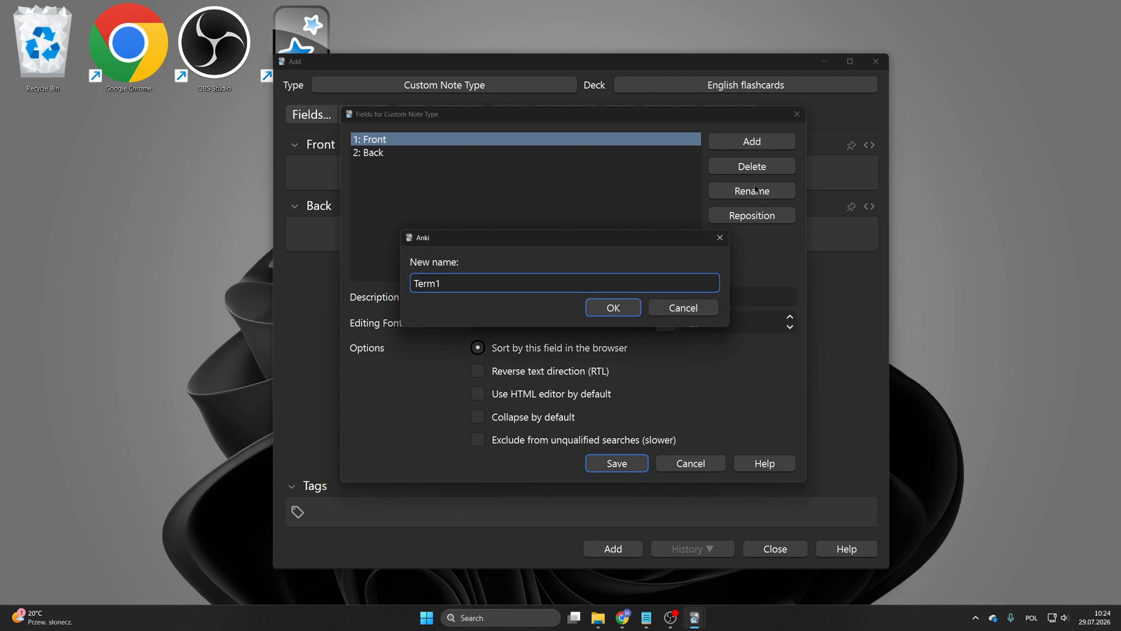
key("Return")
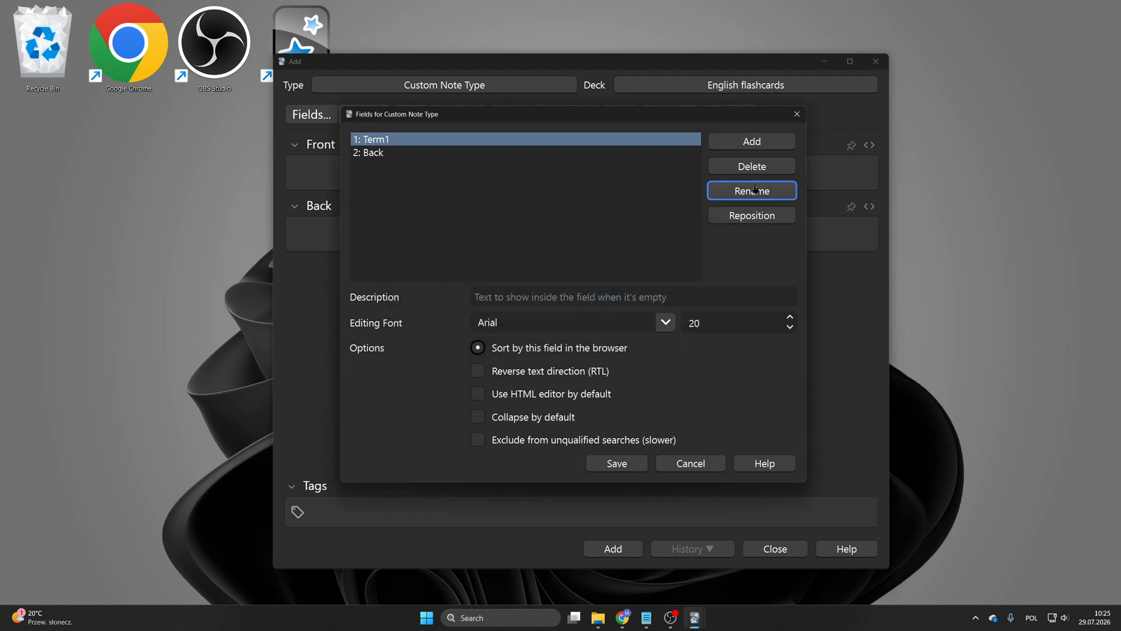
Step: Rename the Back field to Term2
key("Down")
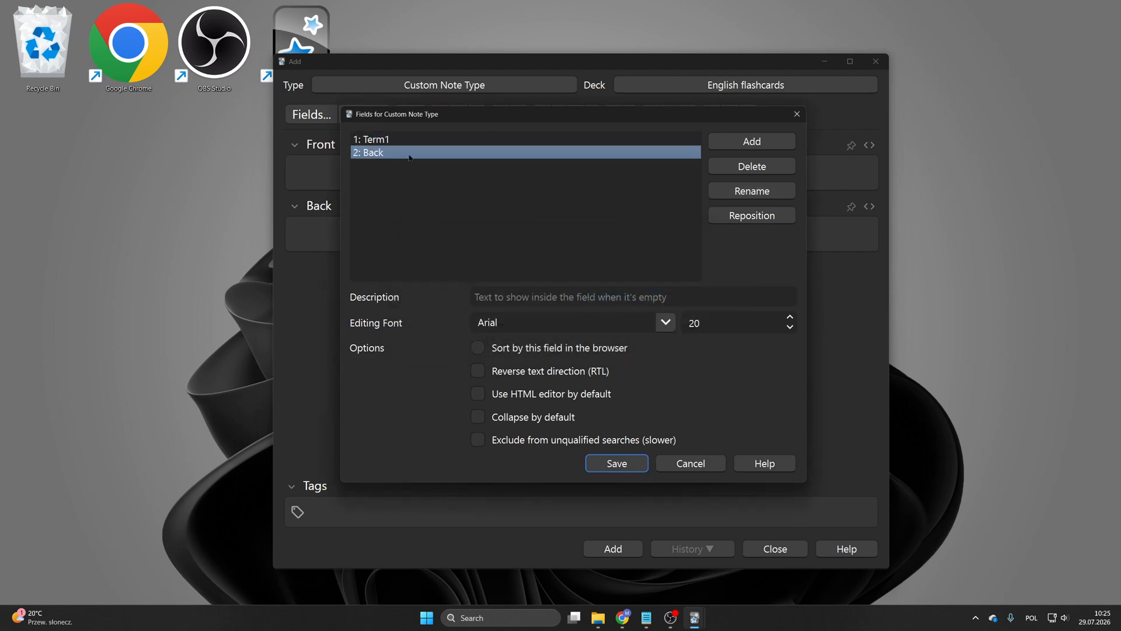
left_click(755, 191)
type("Term2")
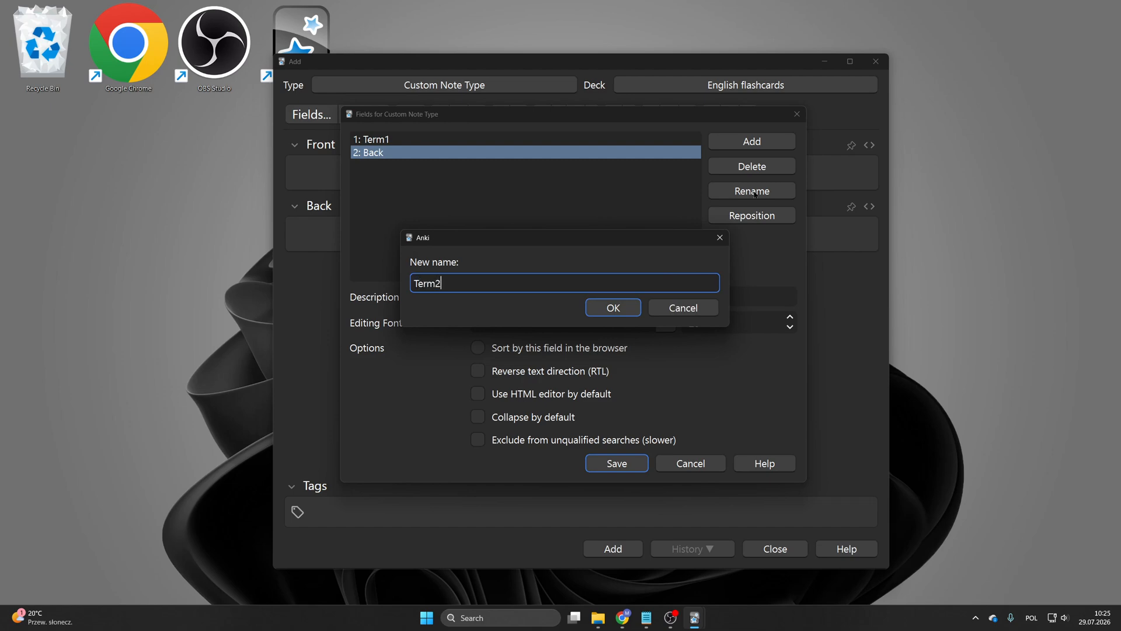
key("Return")
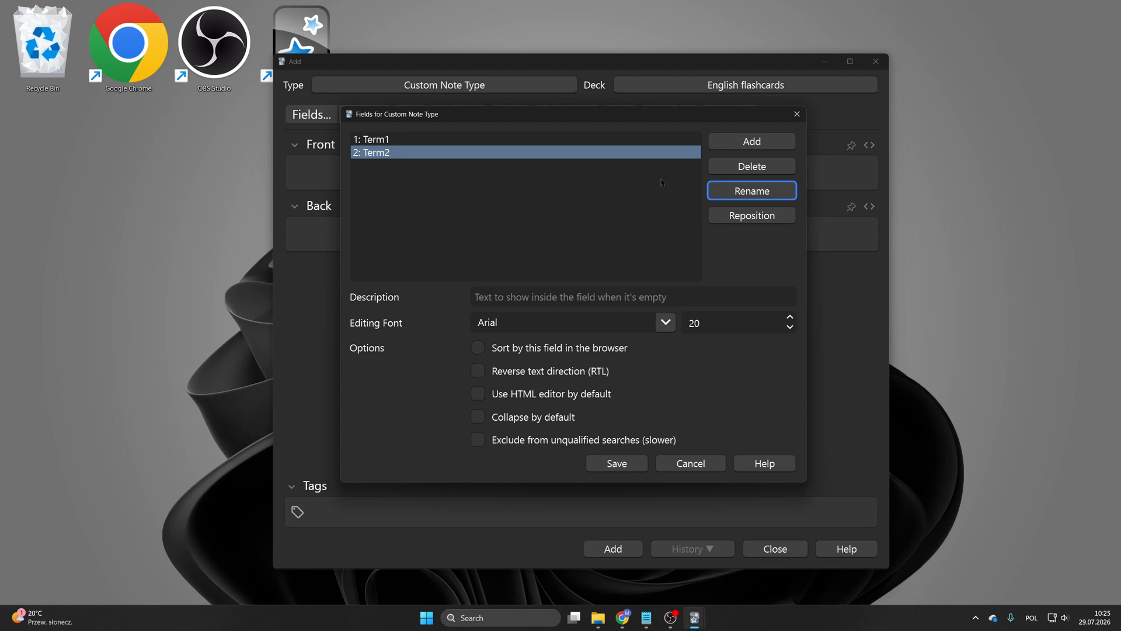
Step: Add two new fields named Sentence1 and Sentence2
left_click(752, 147)
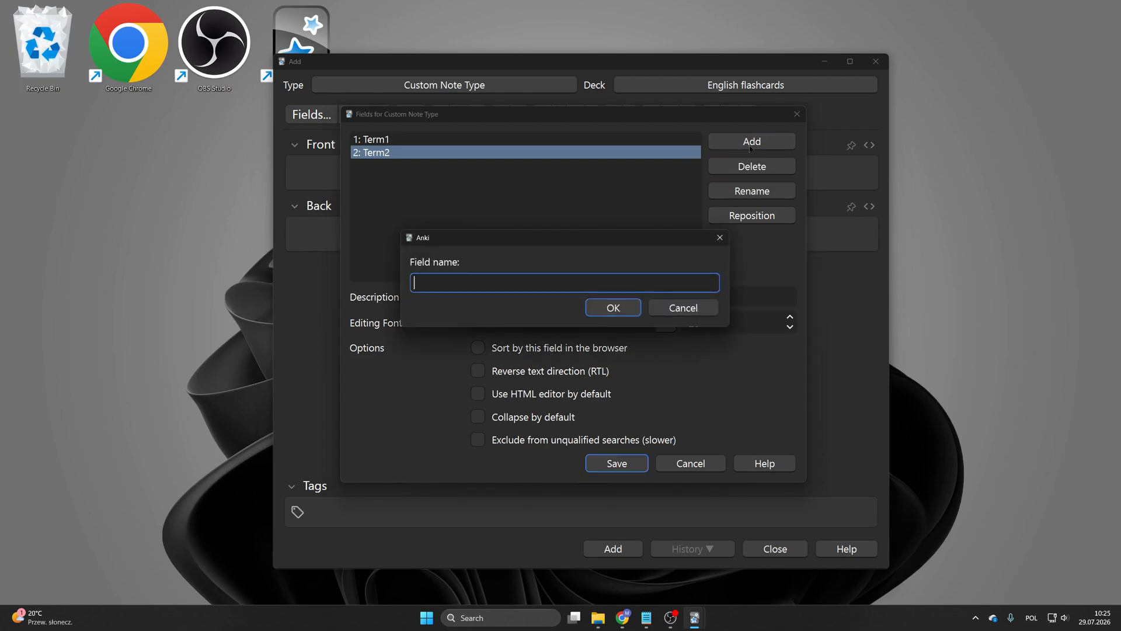
type("Sentence1")
key("Return")
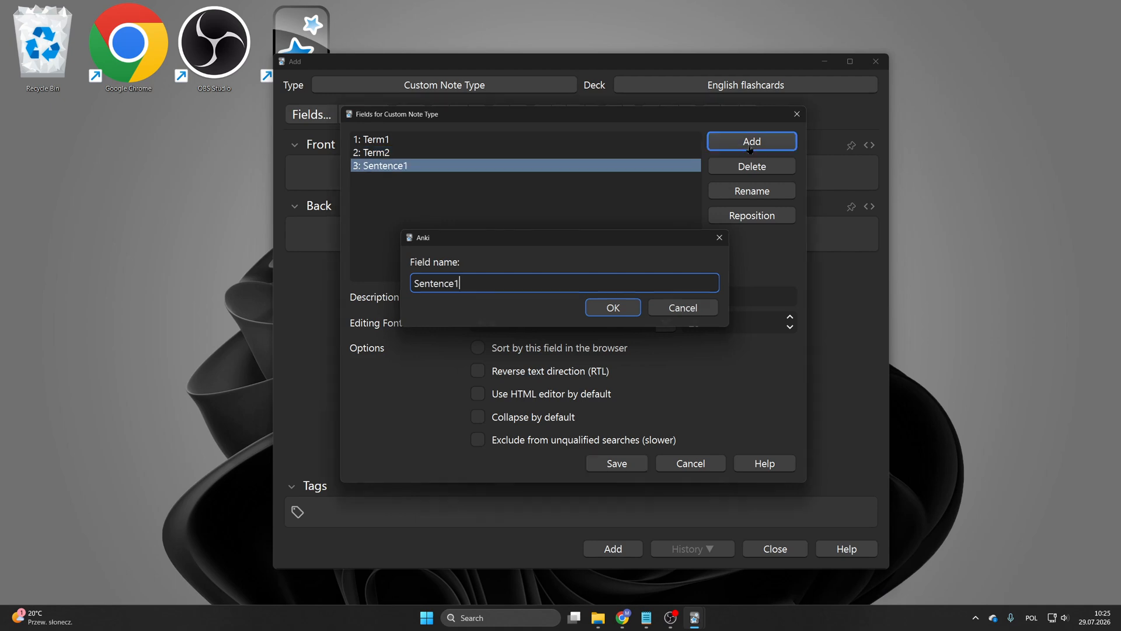
left_click(751, 148)
type("Sentence2")
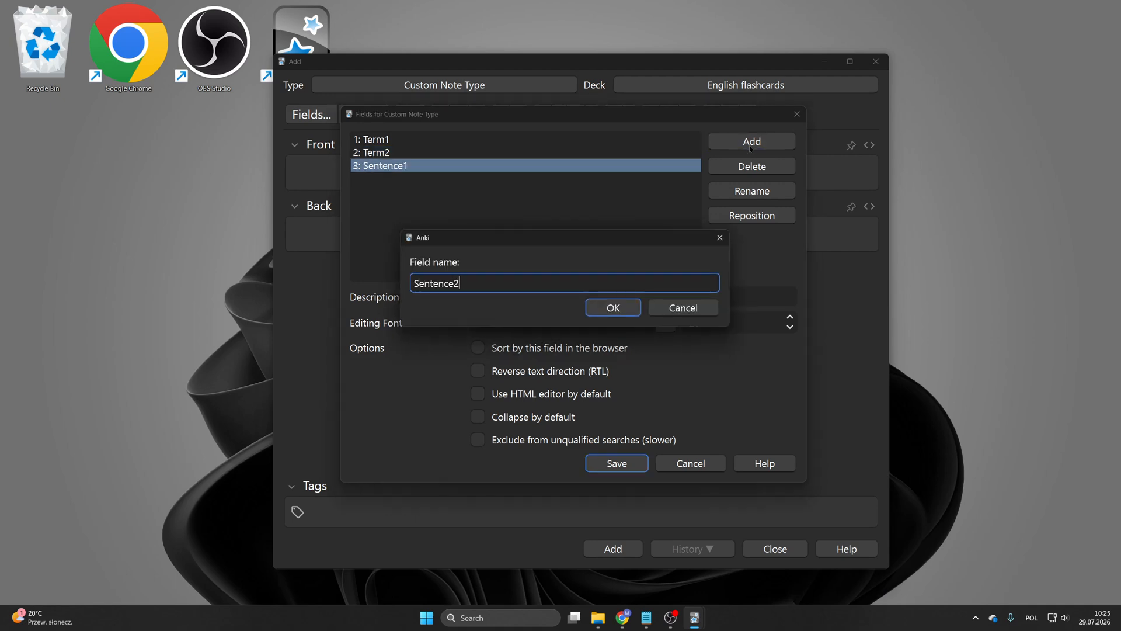
key("Return")
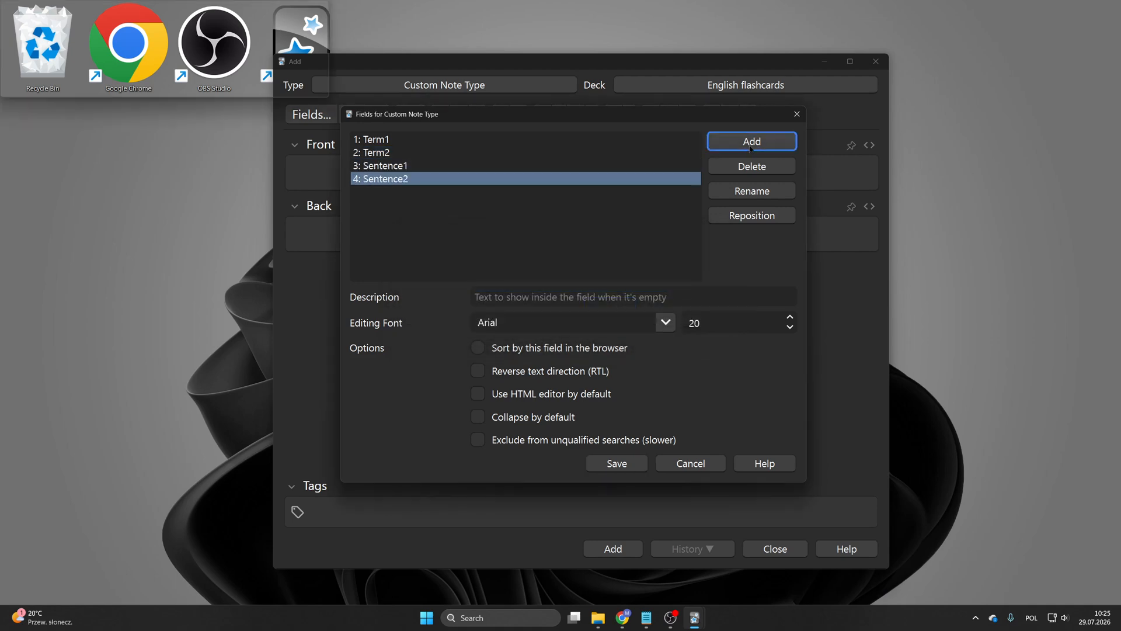
Step: Add a field named AudioTerm
left_click(751, 147)
type("Audi")
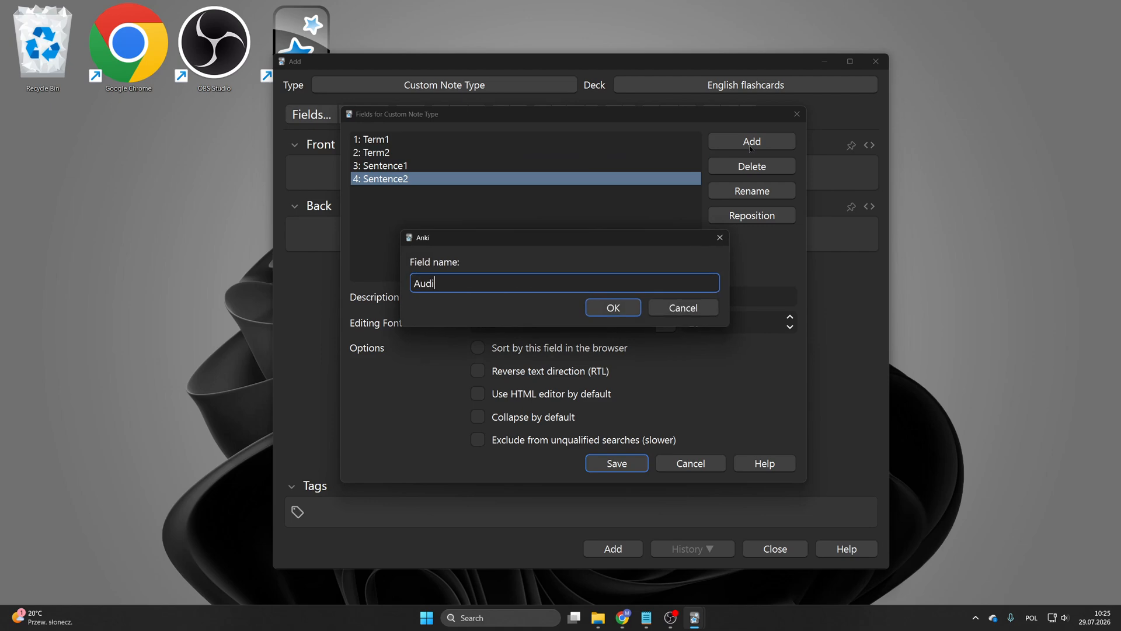
type("oTerm")
key("Return")
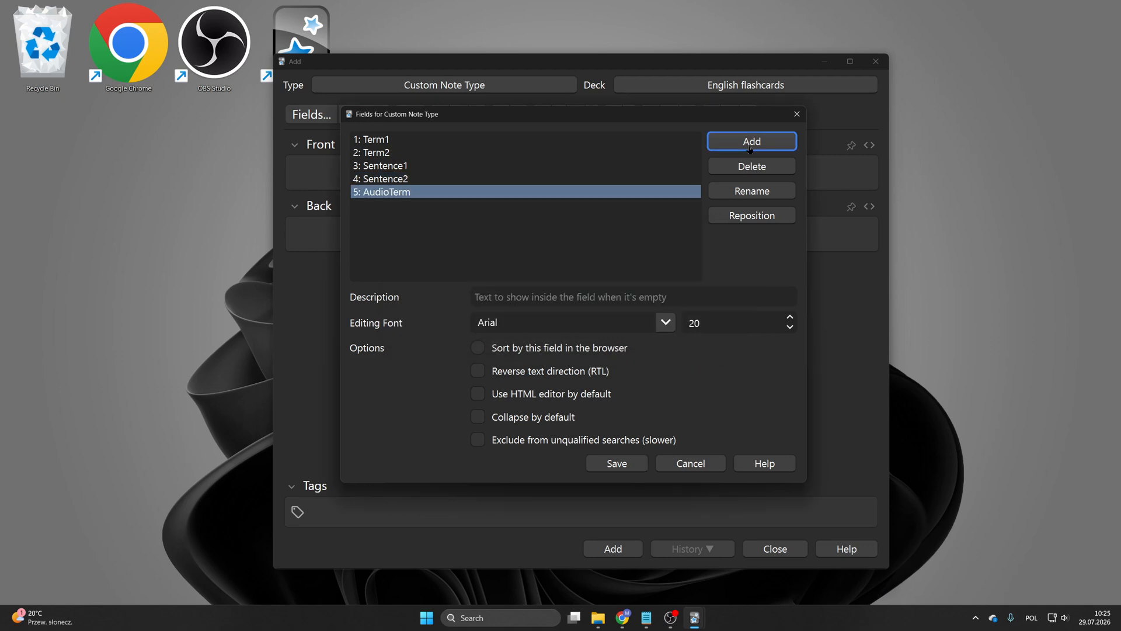
Step: Add a field named AudioSentence and save the note type's field list
left_click(750, 147)
type("Audio")
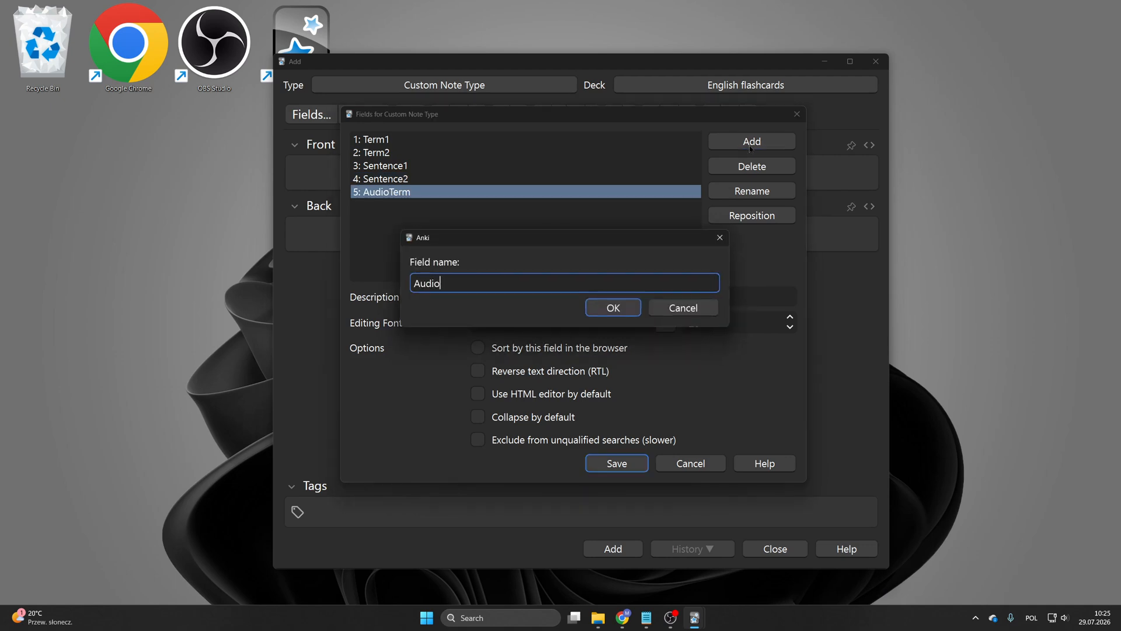
type("Ex")
key("BackSpace")
key("BackSpace")
type("Sentence")
key("Return")
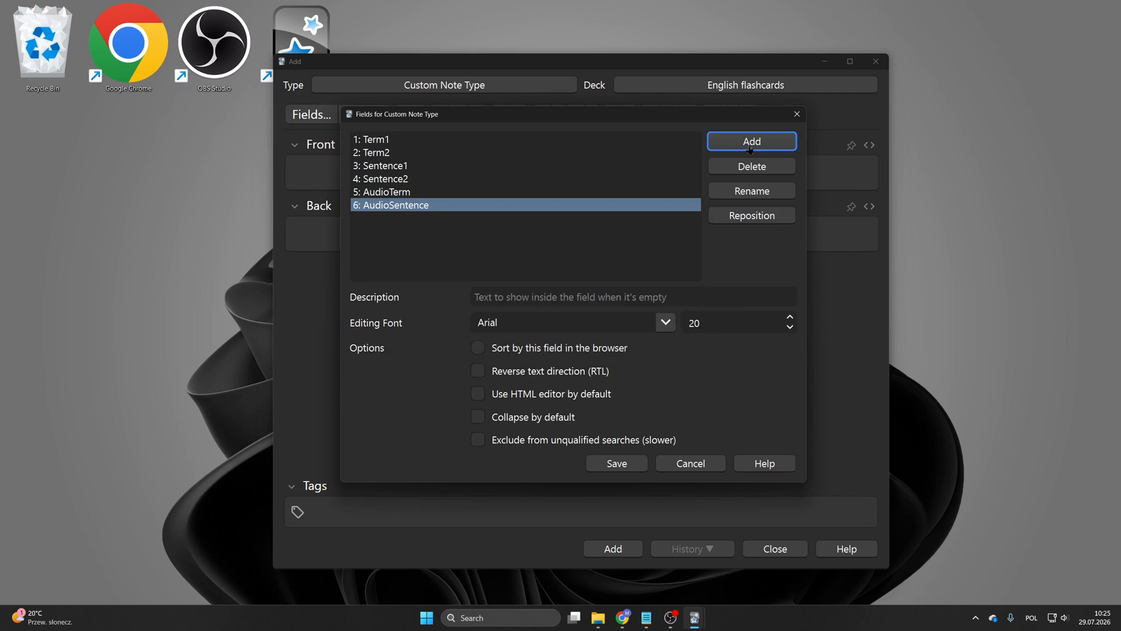
left_click(402, 193)
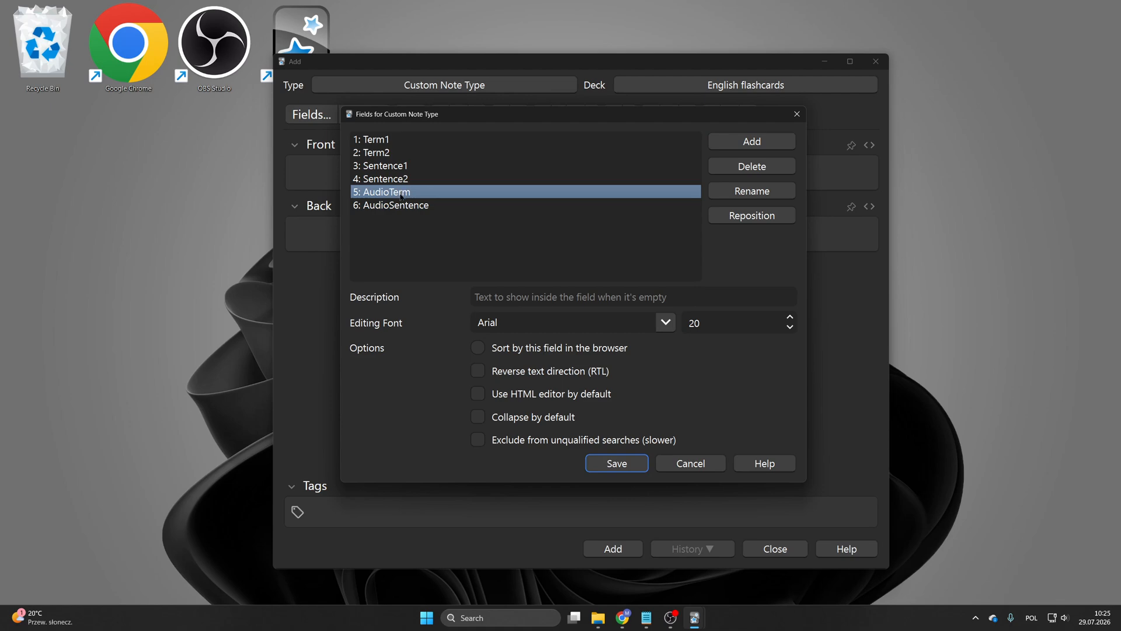
left_click(615, 465)
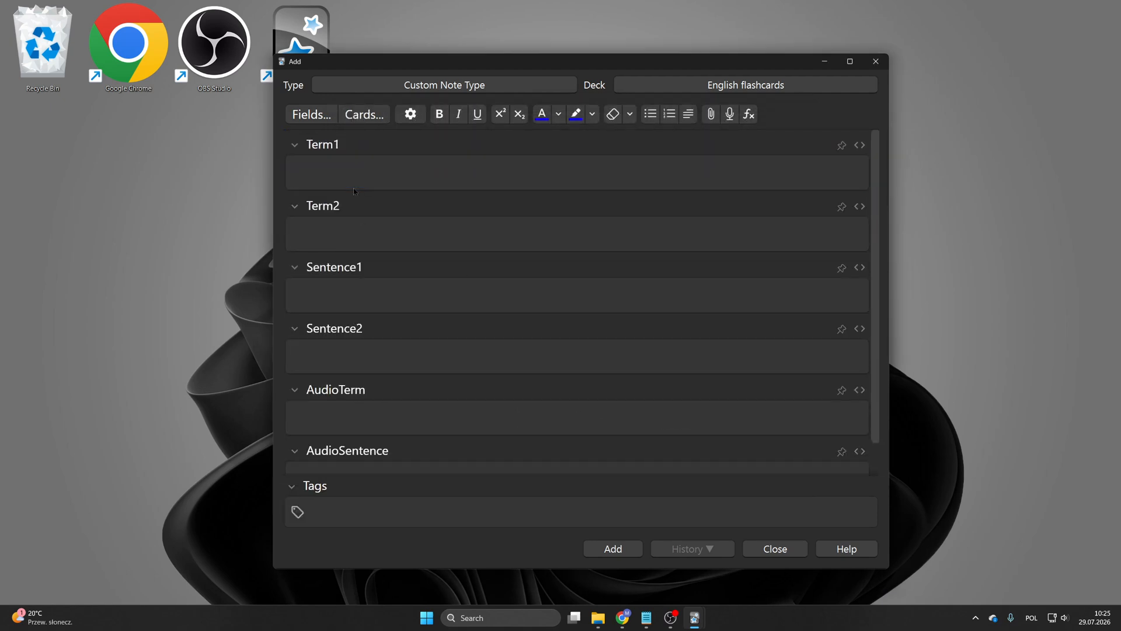
Step: Fill in a sample note: Term1 apple, Term2 jabłko, Sentence1 I like apples, Sentence2 Lubię jabłka
left_click(363, 174)
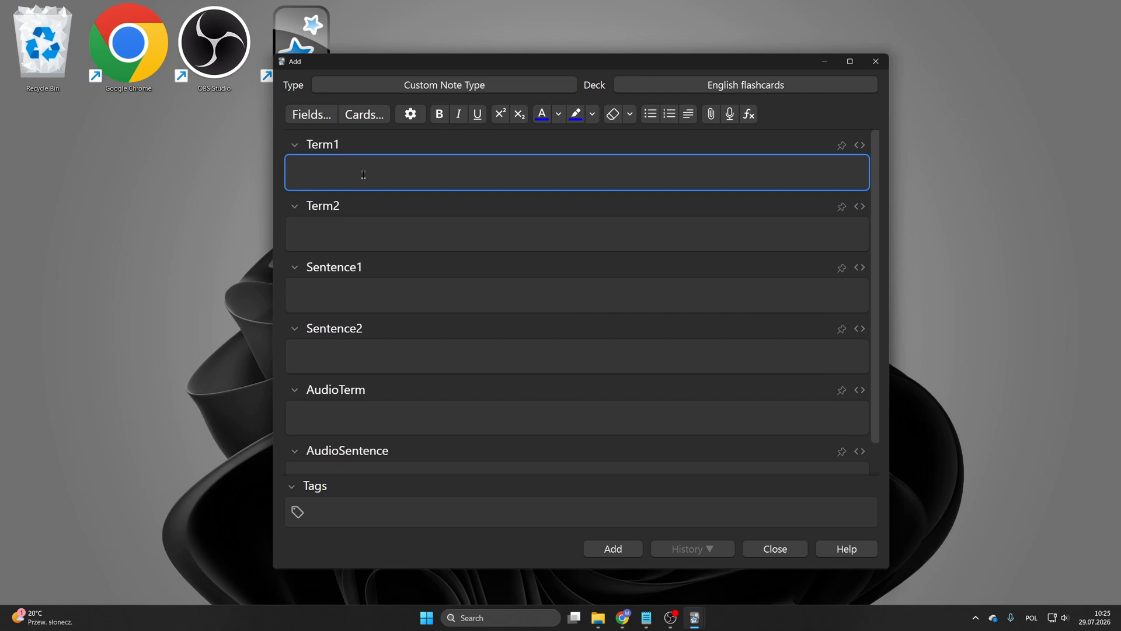
type("apple")
key("Tab")
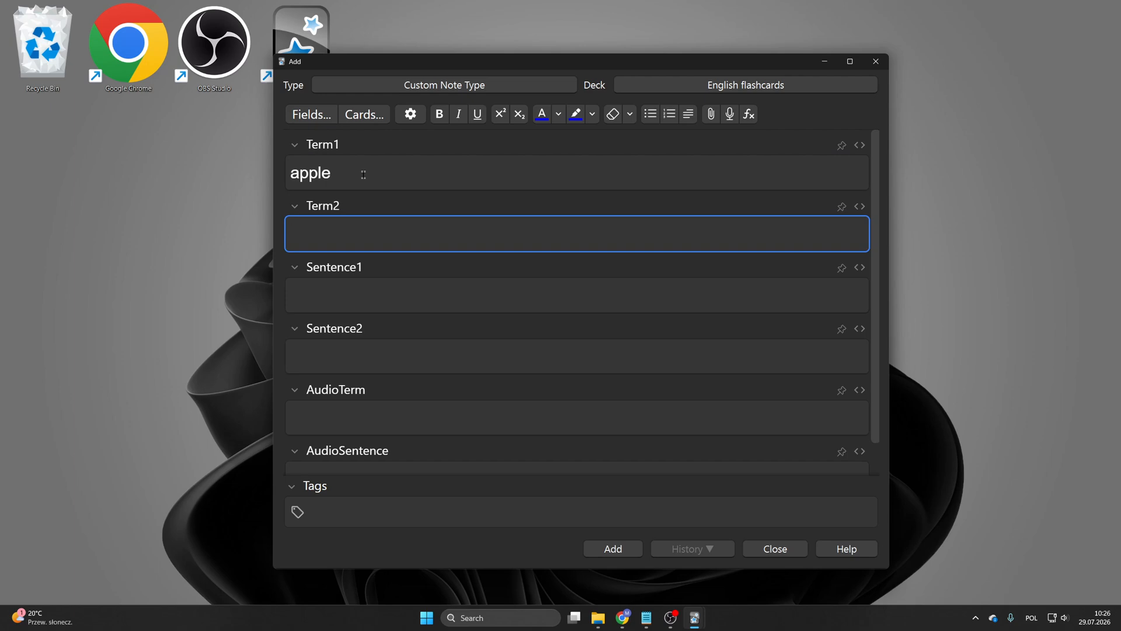
type("jabłko")
key("Tab")
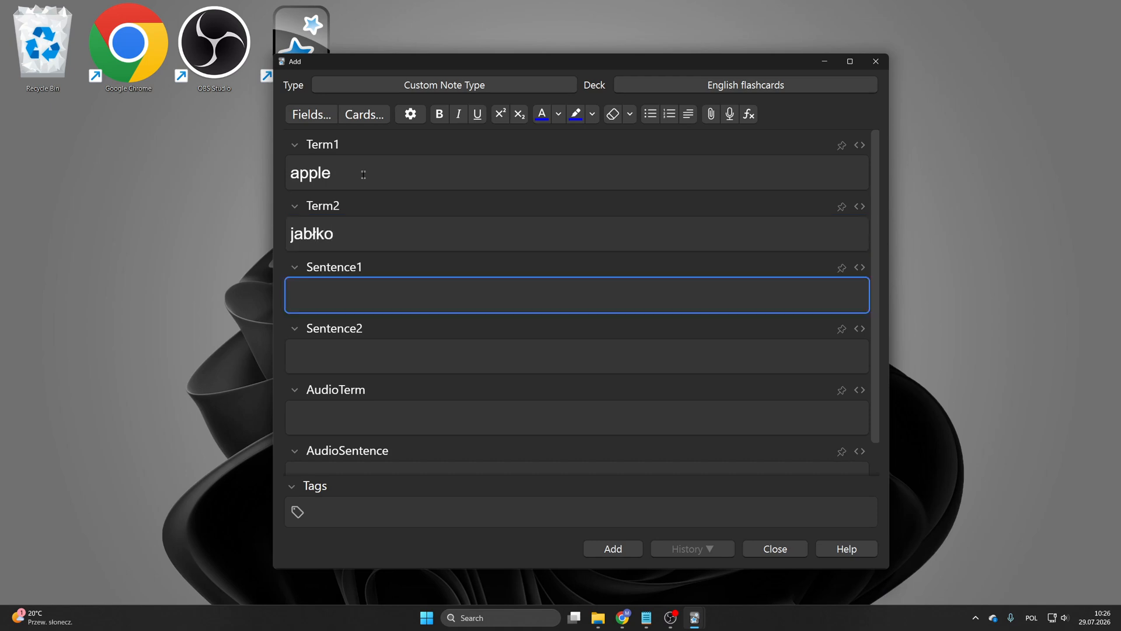
type("I like apples")
key("Tab")
type("Lubię jabłka")
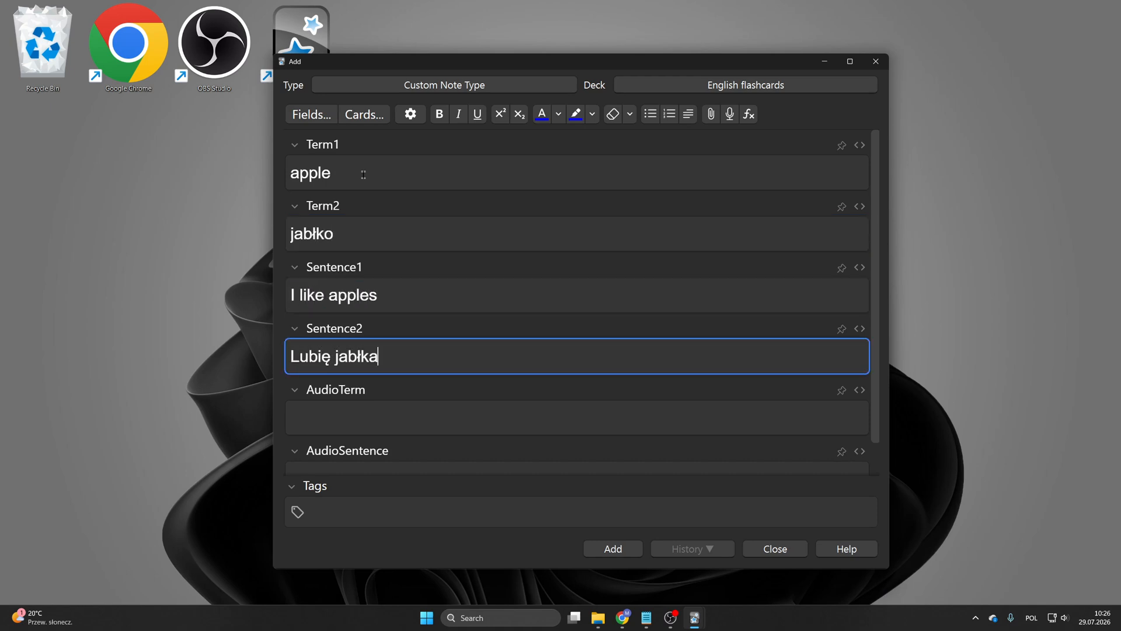
key("Tab")
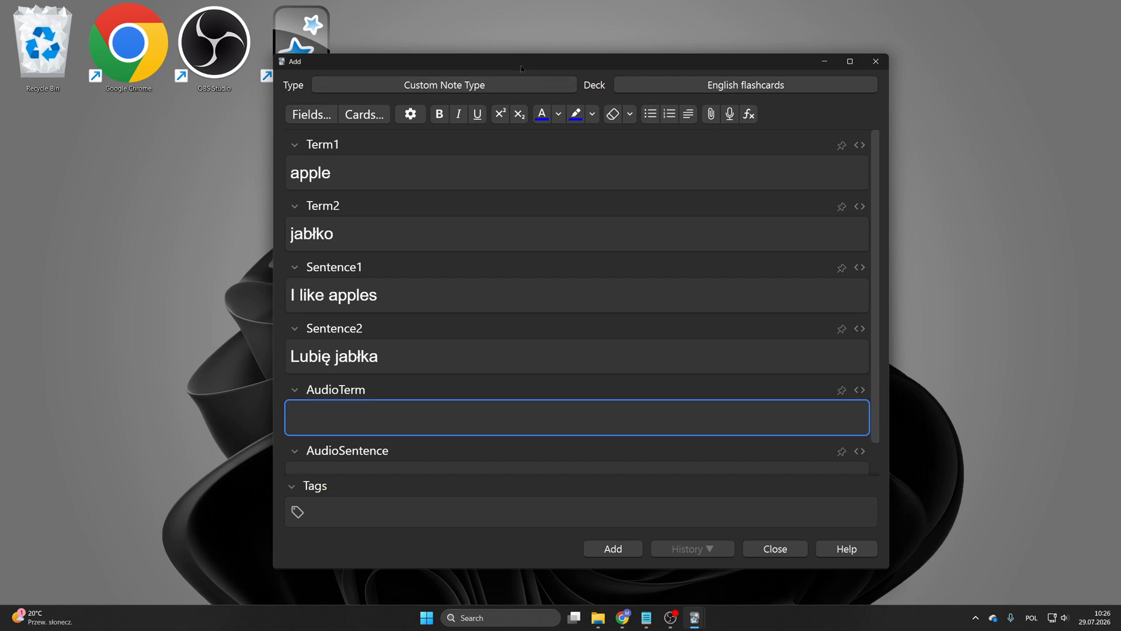
Step: Open the card types of Custom Note Type and examine the front and back templates with their previews
left_click_drag(523, 65, 506, 51)
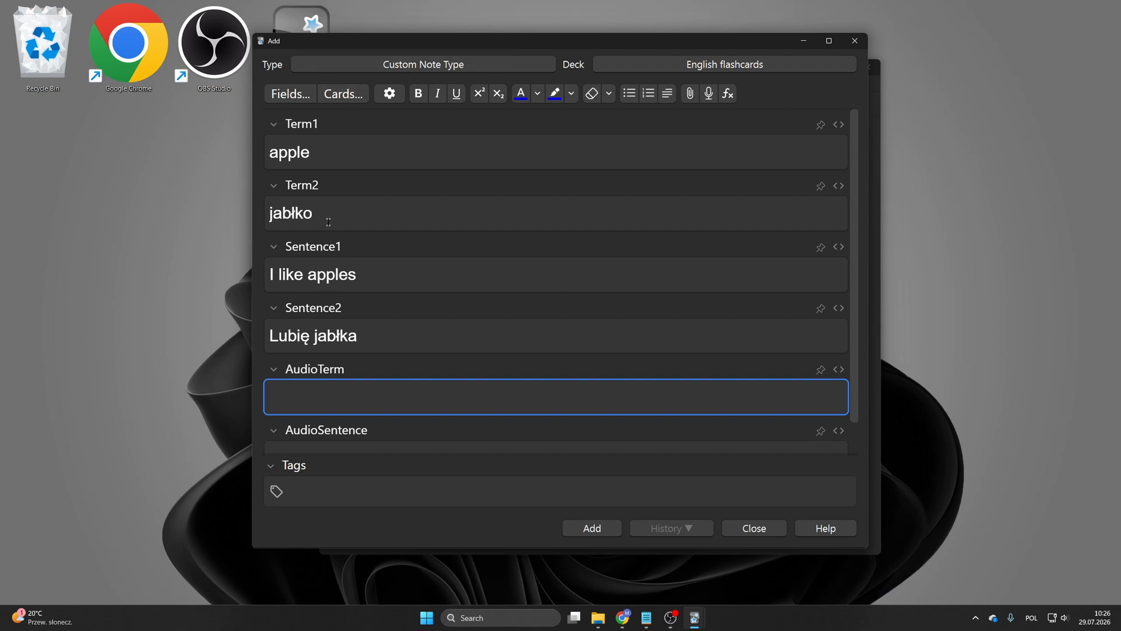
left_click(344, 96)
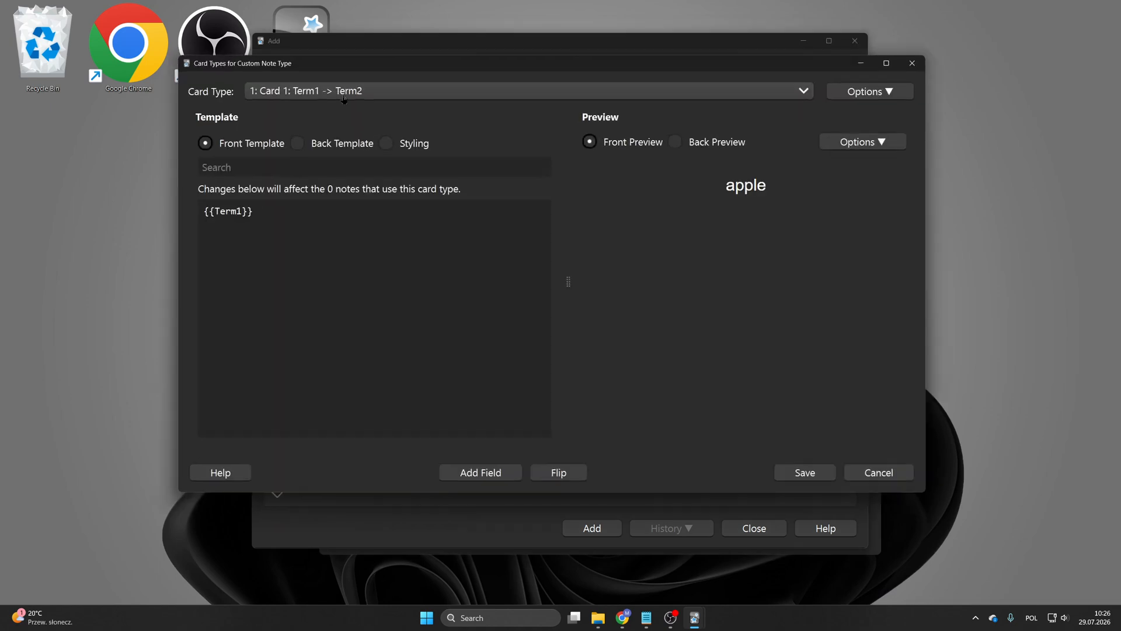
left_click_drag(361, 65, 346, 106)
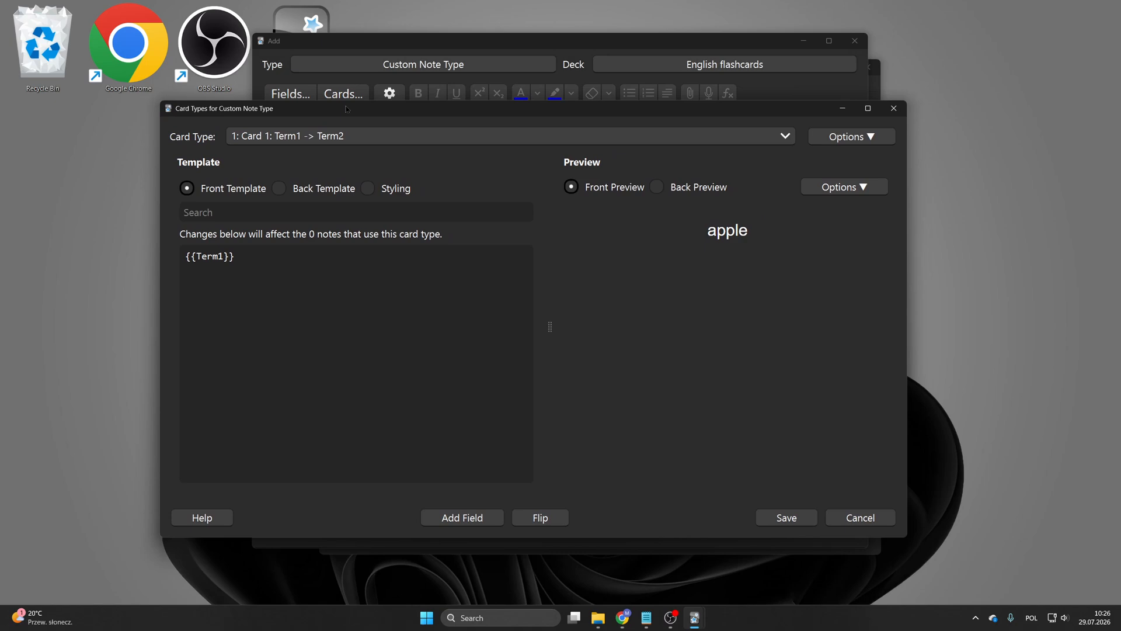
left_click(341, 136)
left_click(341, 140)
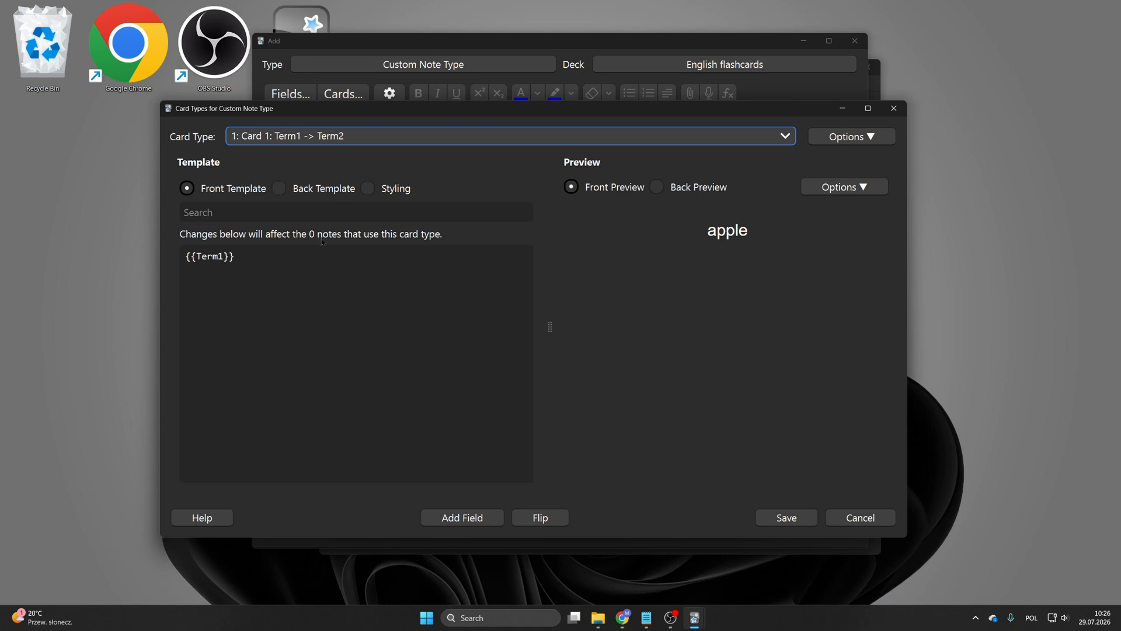
left_click_drag(682, 223, 767, 231)
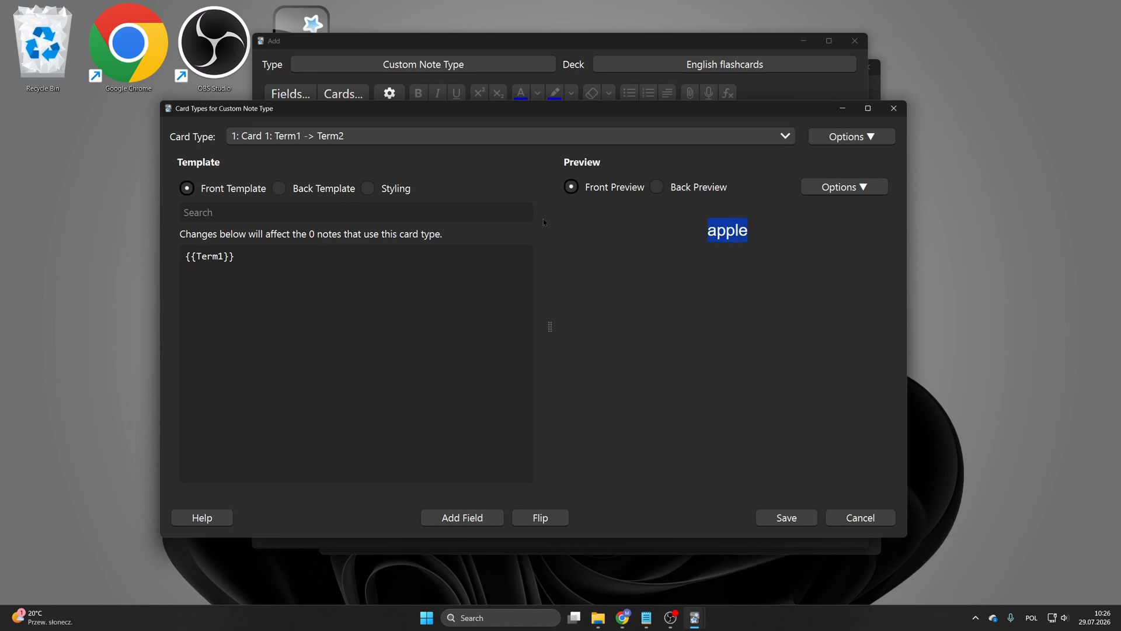
key("ctrl+2")
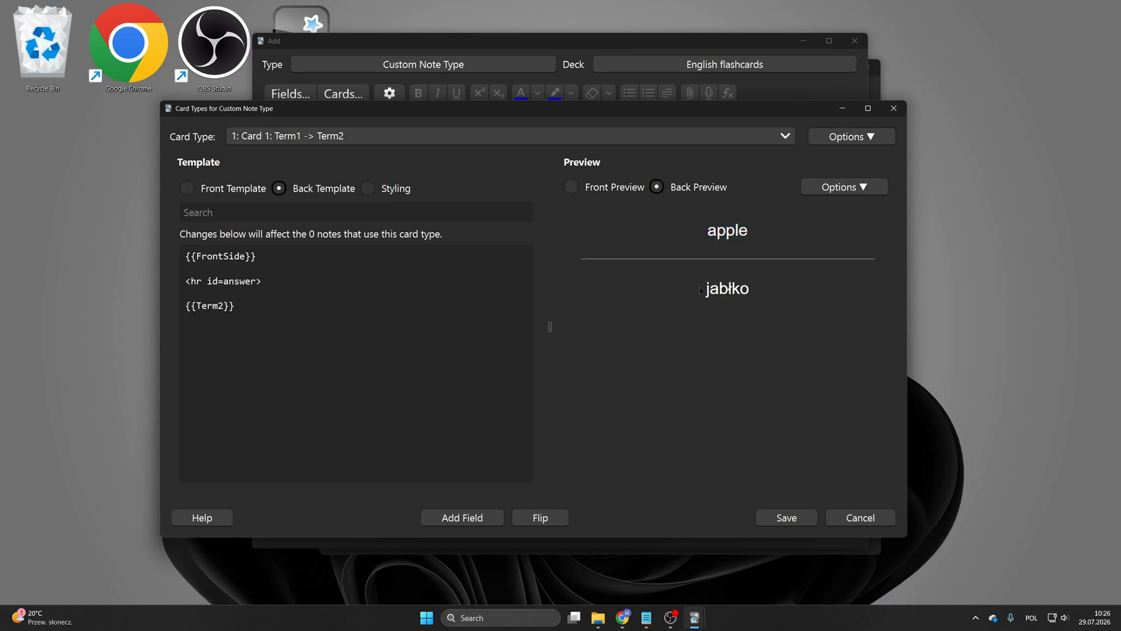
left_click_drag(701, 291, 757, 294)
left_click(757, 293)
left_click(263, 191)
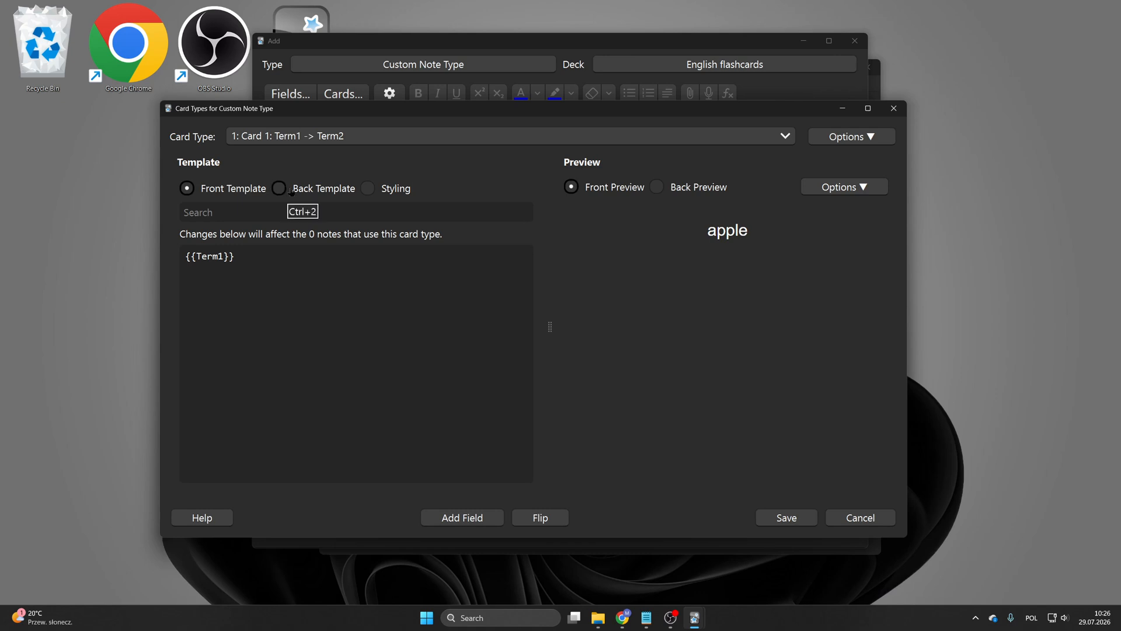
Step: Append {{AudioTerm}} after {{Term1}} in the front template
left_click(272, 248)
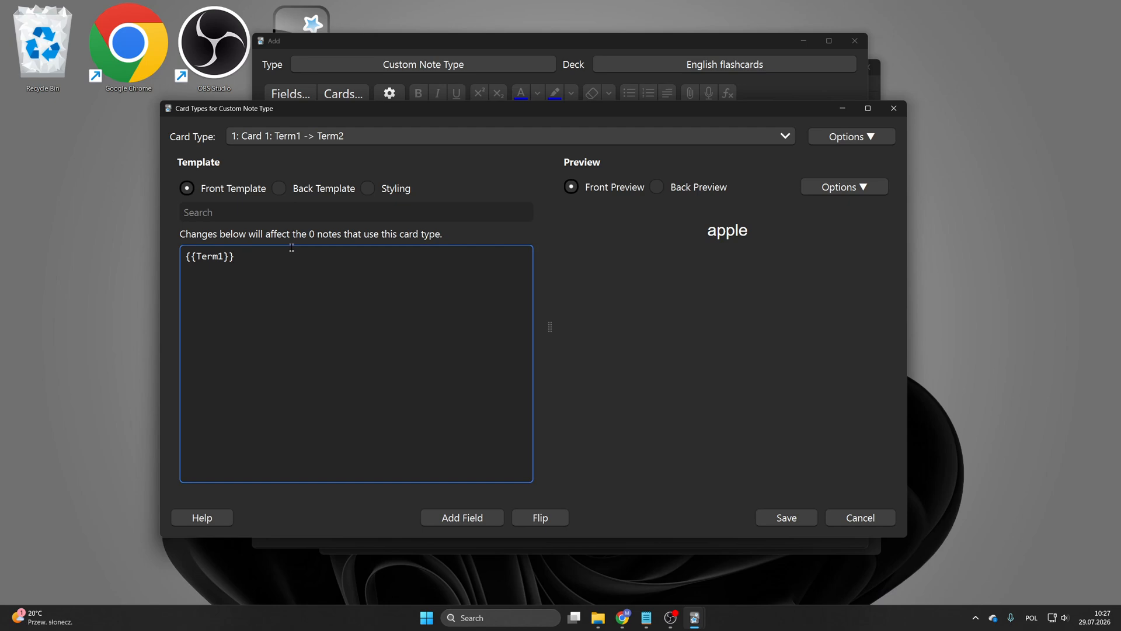
type("{{}}")
key("Left")
key("Left")
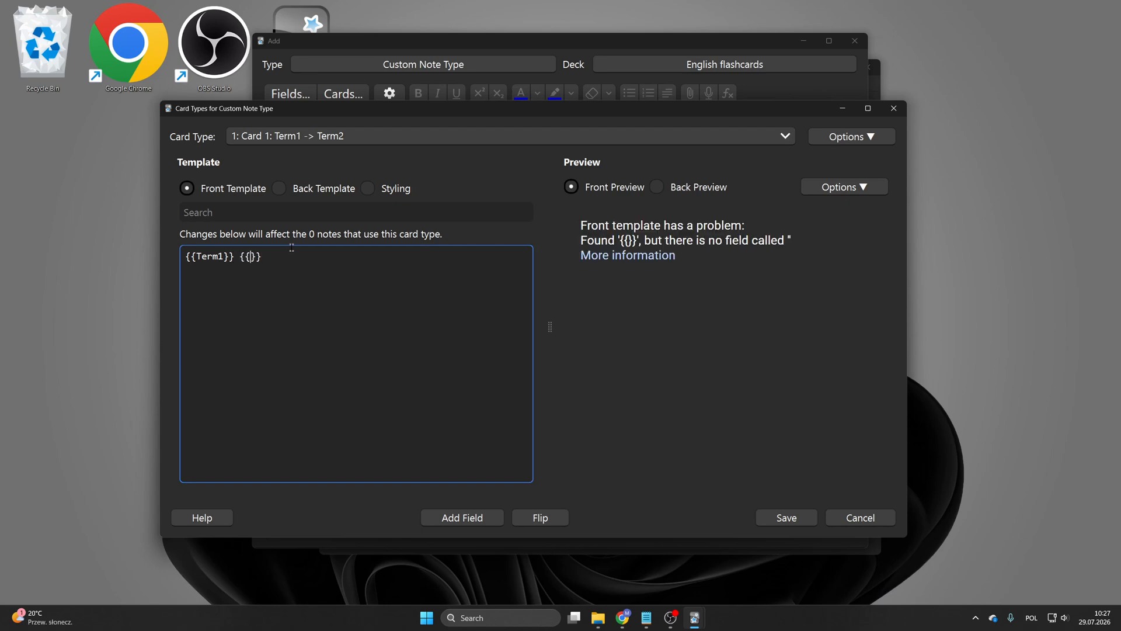
type("Audio")
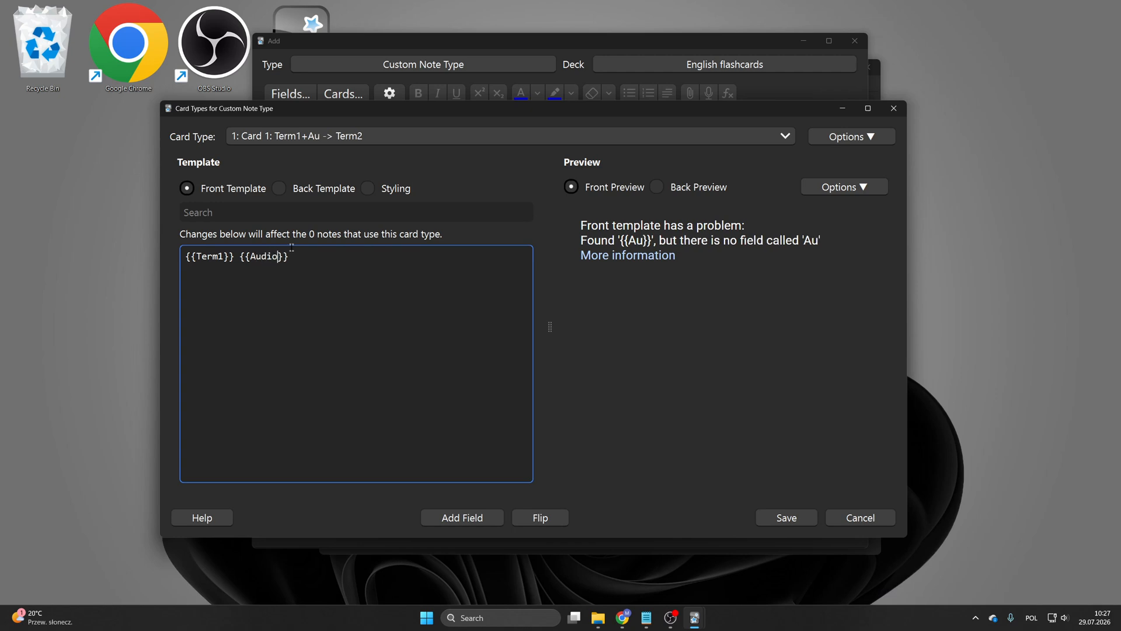
type("Term")
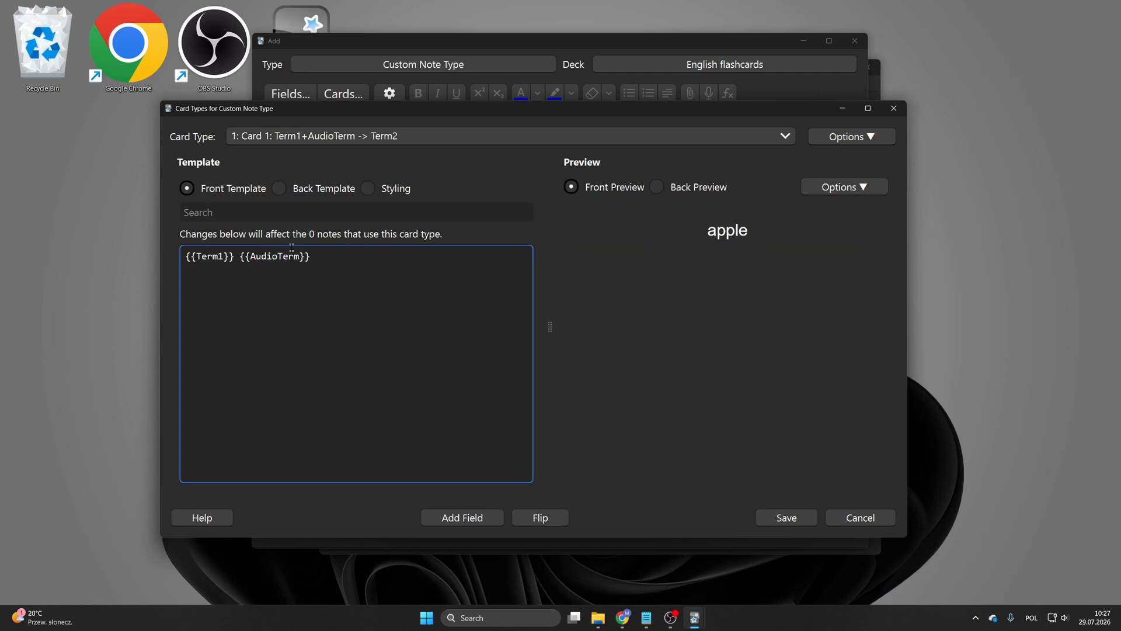
double_click(805, 243)
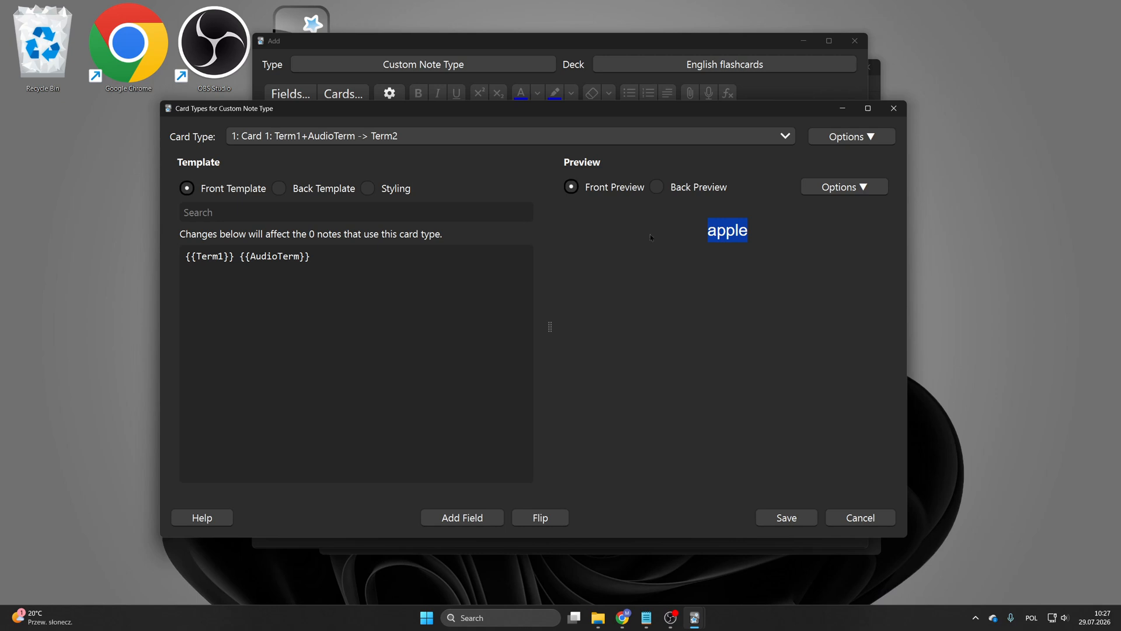
Step: Add {{Sentence1}} on a new line below {{Term2}} in the back template
left_click(344, 192)
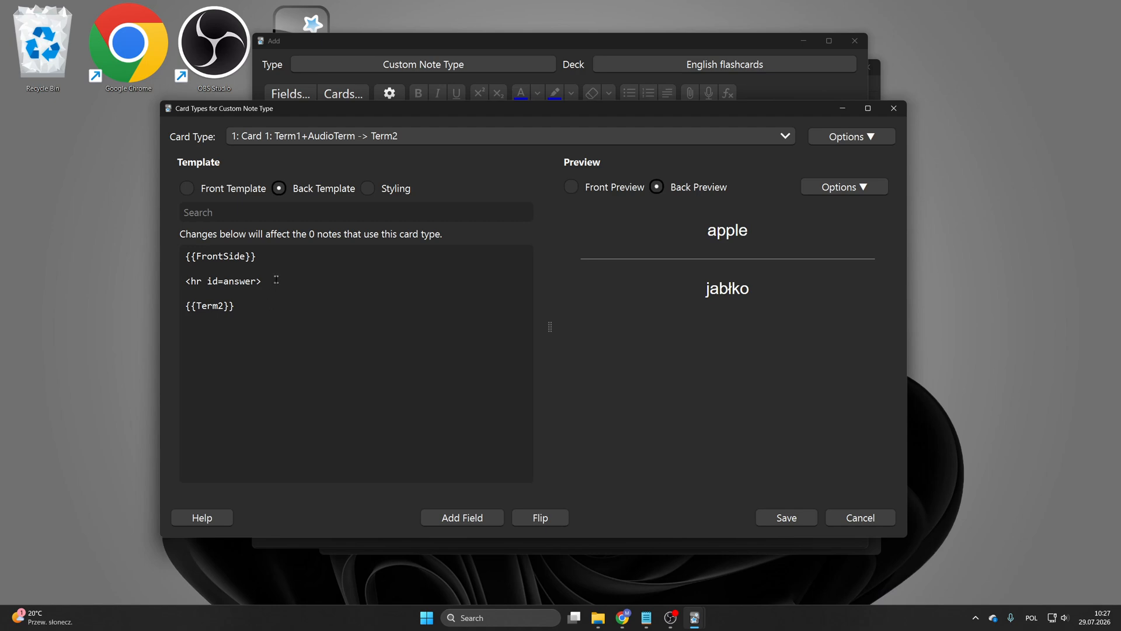
left_click(264, 306)
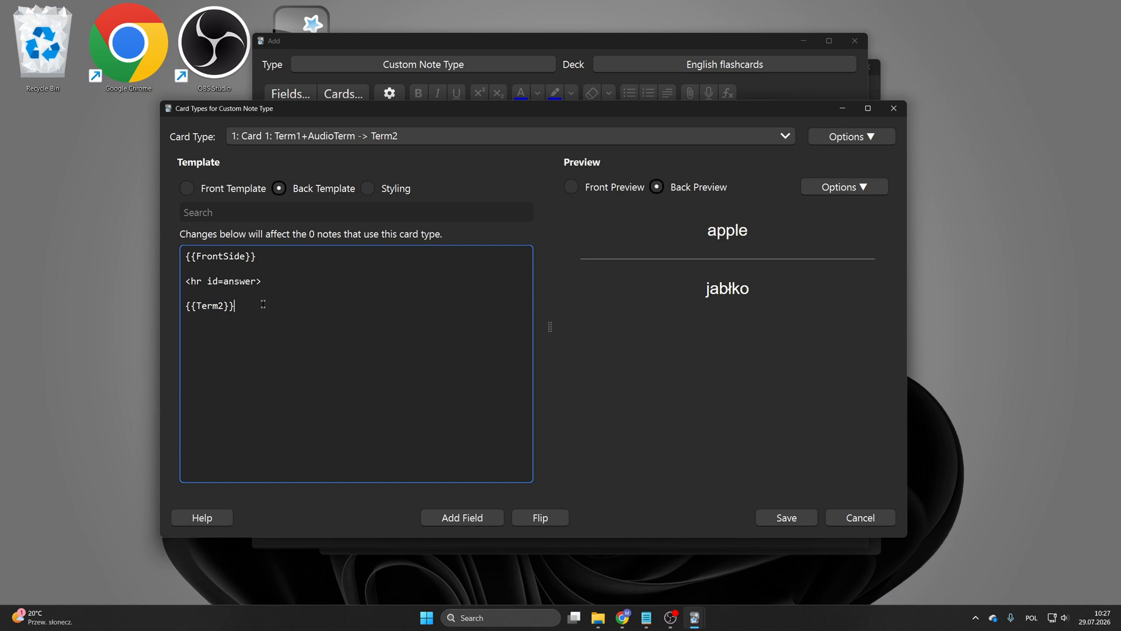
key("Return")
key("Return")
left_click_drag(236, 306, 183, 305)
left_click(197, 306)
left_click_drag(238, 306, 225, 306)
left_click(227, 307)
left_click(237, 330)
type("{{}}Sentence")
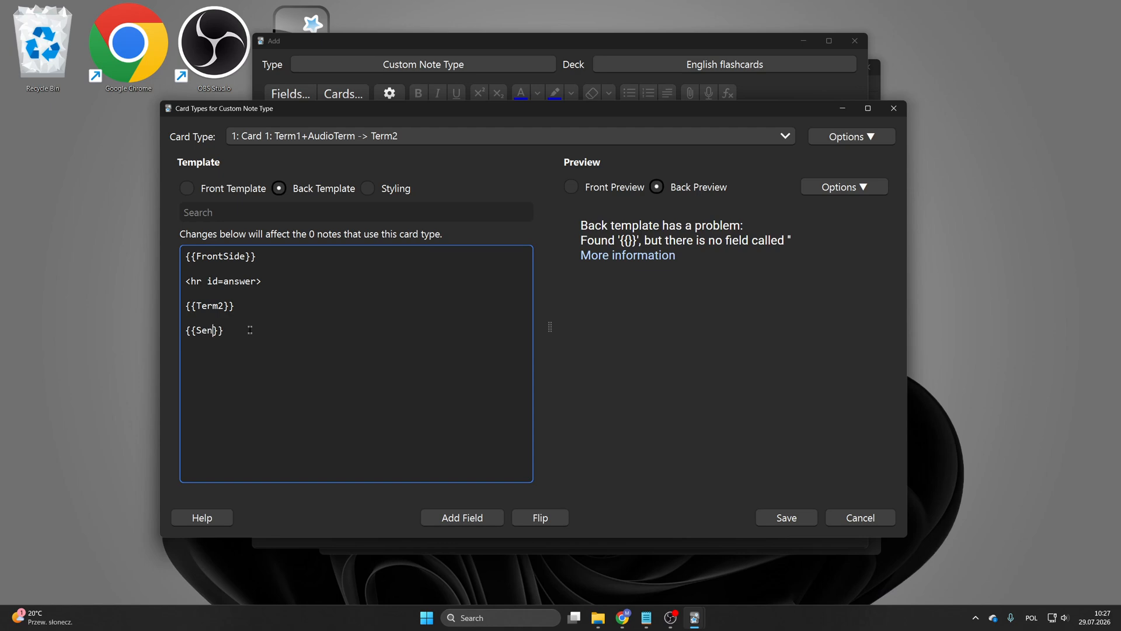
key("BackSpace")
key("BackSpace")
key("BackSpace")
key("BackSpace")
type("ence1")
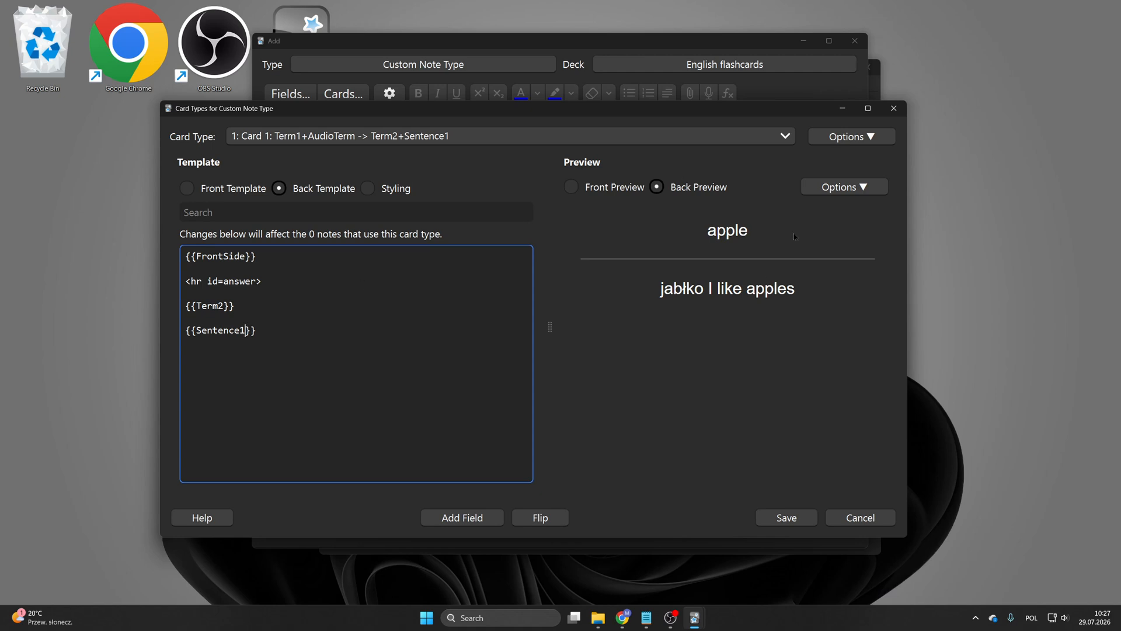
Step: Insert a <br><br> line between {{Term2}} and {{Sentence1}} in the back template
left_click_drag(708, 289, 802, 298)
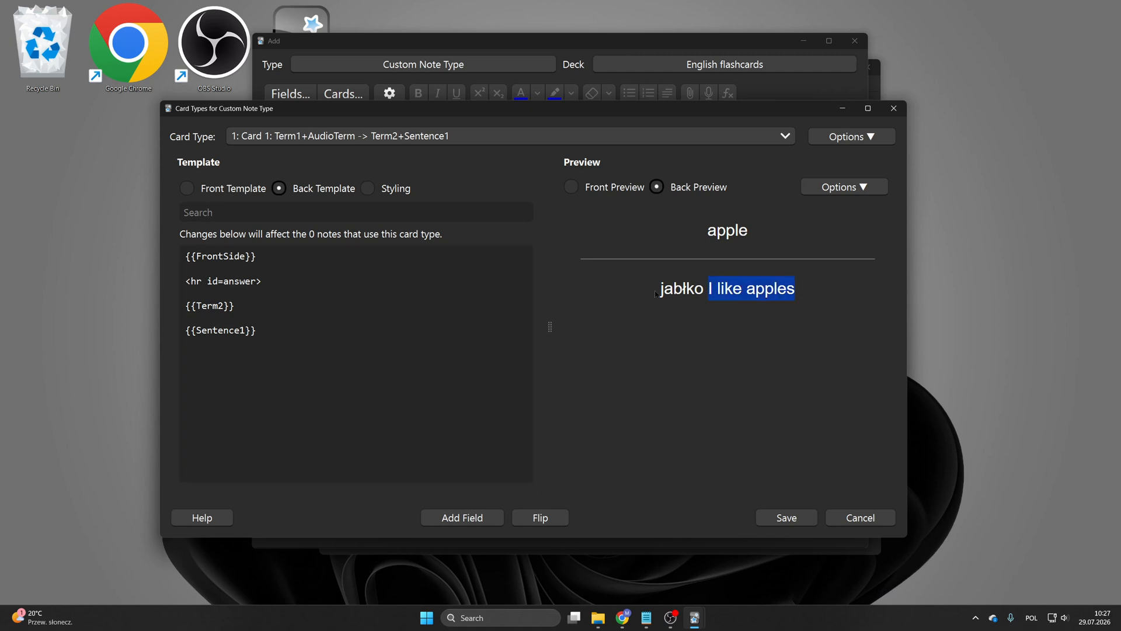
left_click_drag(656, 293, 701, 291)
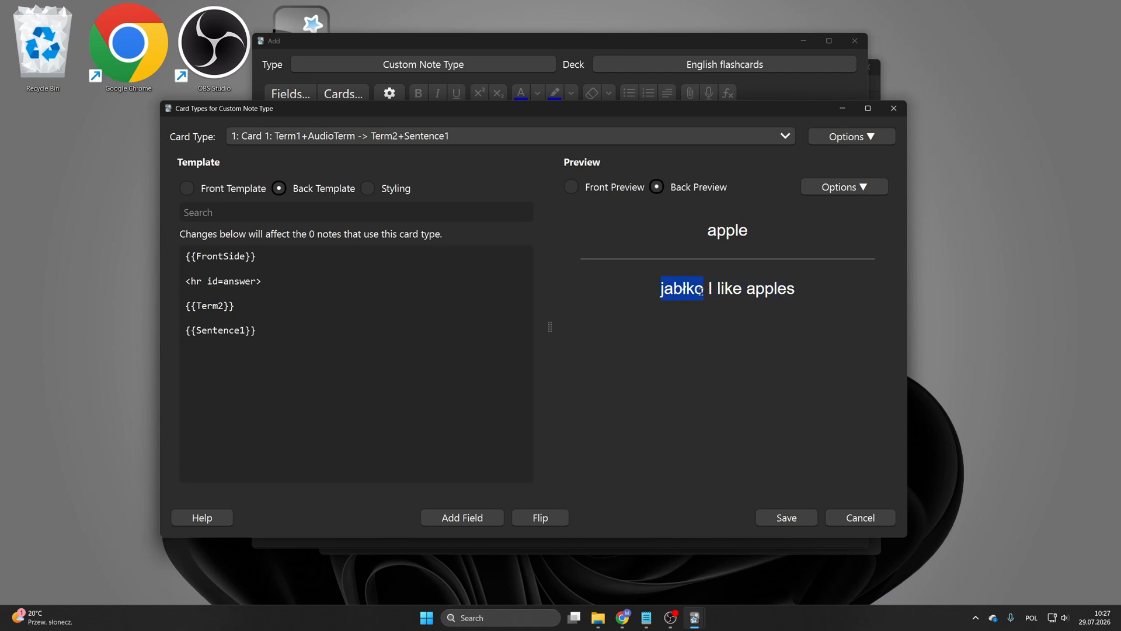
left_click(701, 290)
left_click(256, 317)
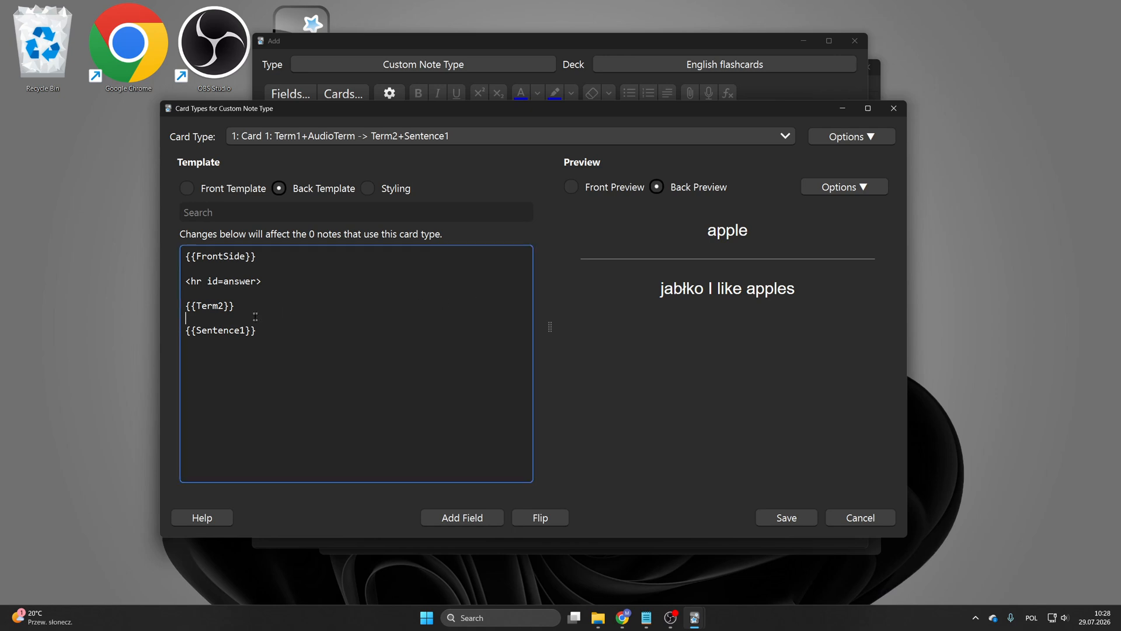
key("Return")
key("Return")
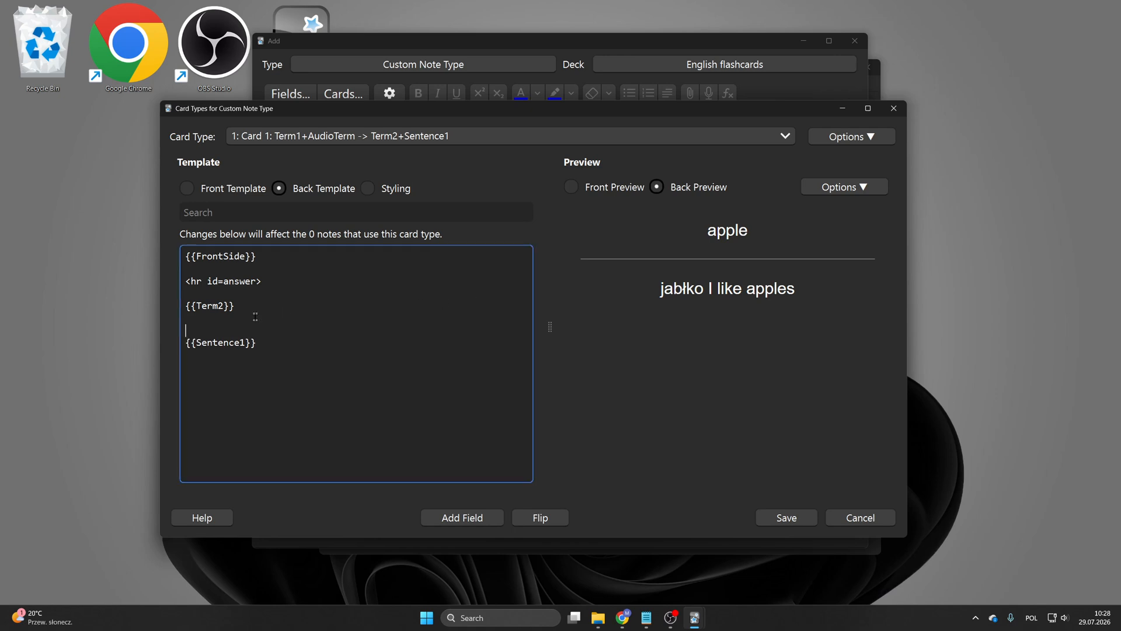
type("<>>")
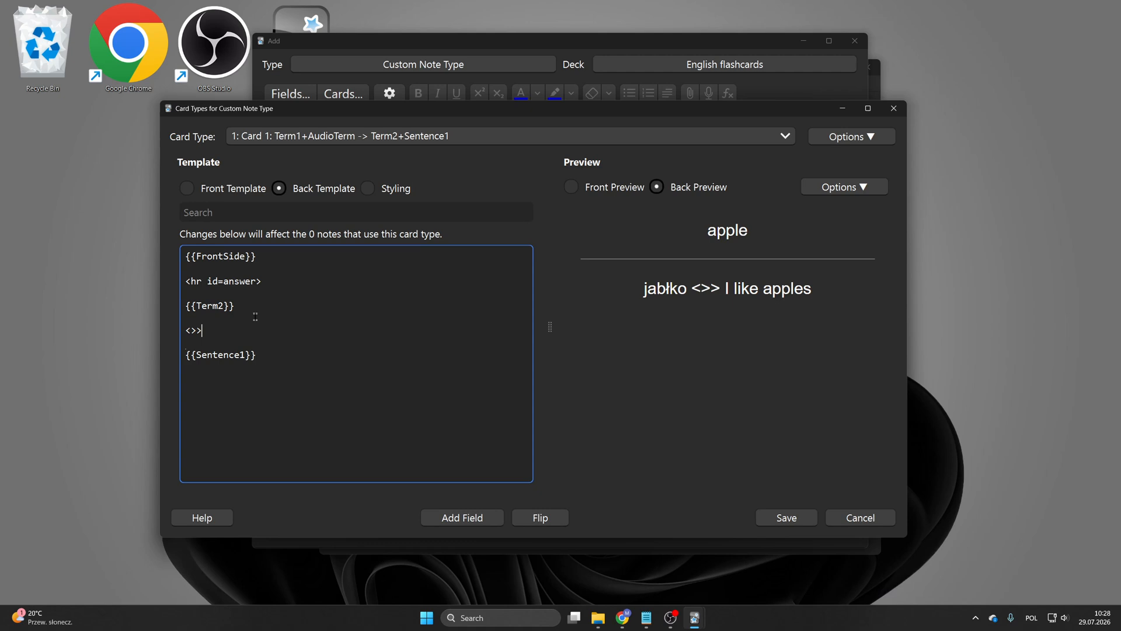
key("BackSpace")
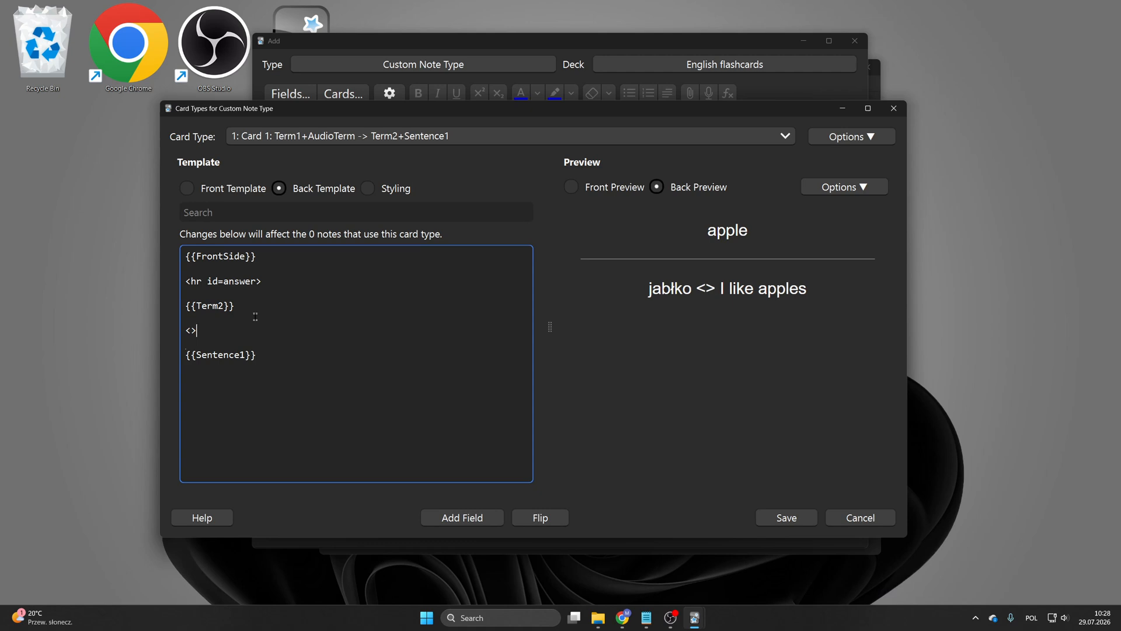
key("Left")
type("br")
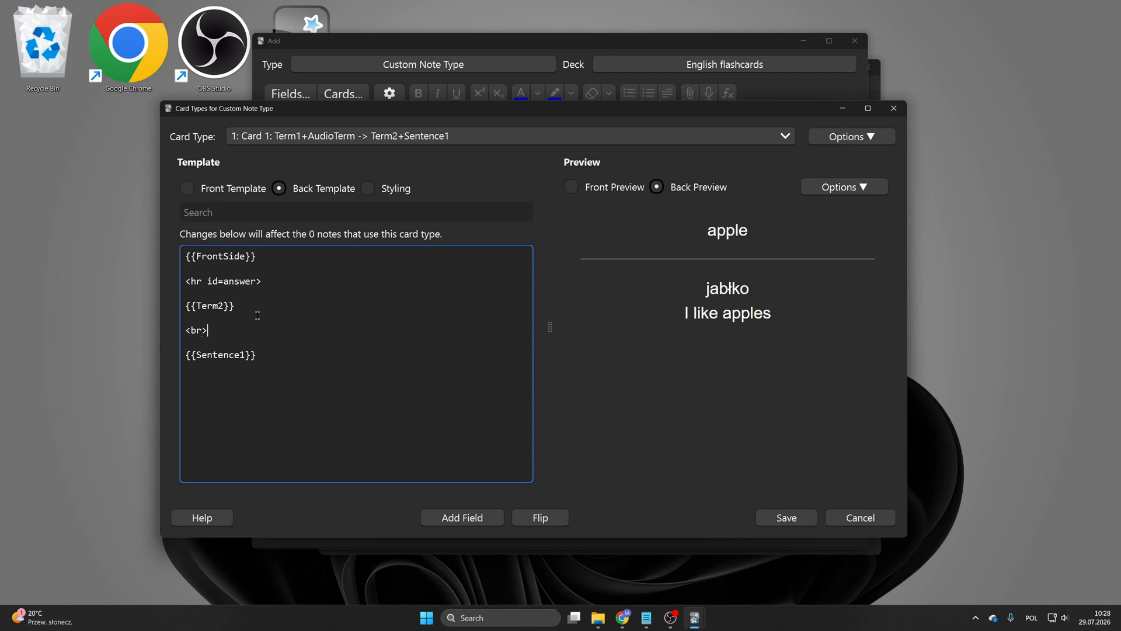
left_click_drag(209, 331, 202, 332)
key("Right")
type("<>")
key("Left")
type("br")
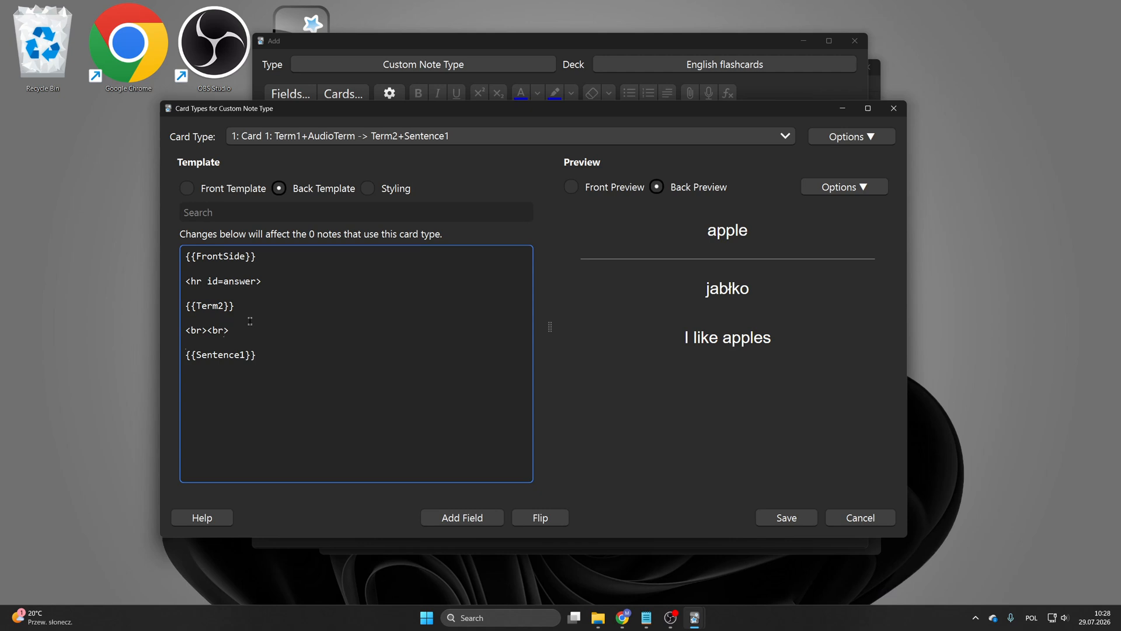
Step: Append {{AudioSentence}} after {{Sentence1}} in the back template
left_click_drag(702, 282, 755, 343)
left_click(778, 346)
left_click_drag(636, 346, 774, 342)
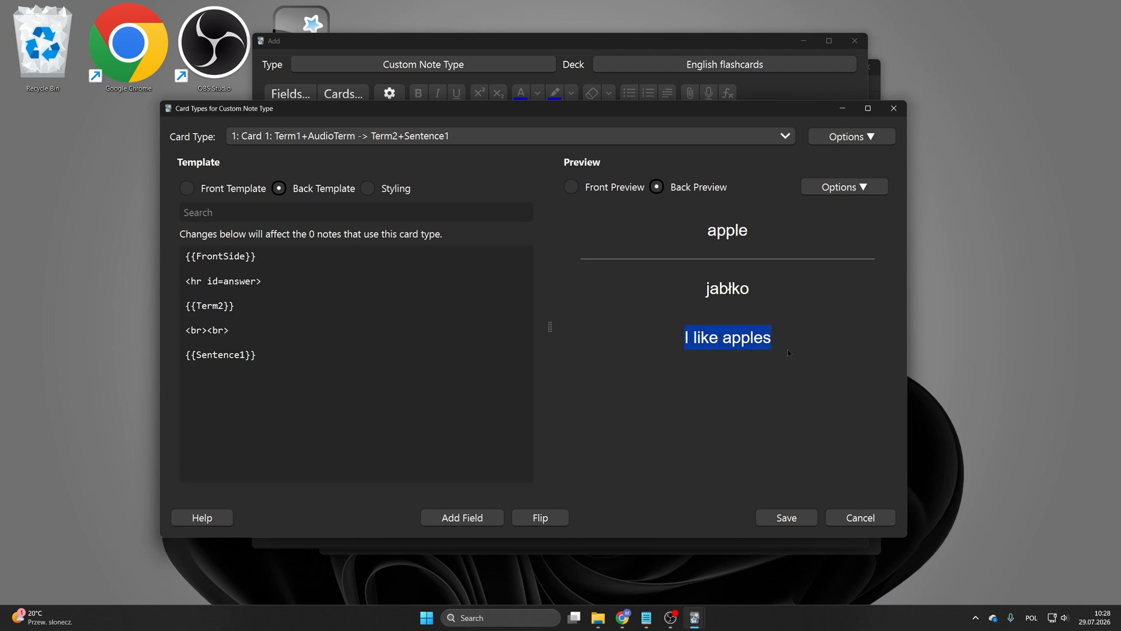
left_click(356, 354)
type("{}{")
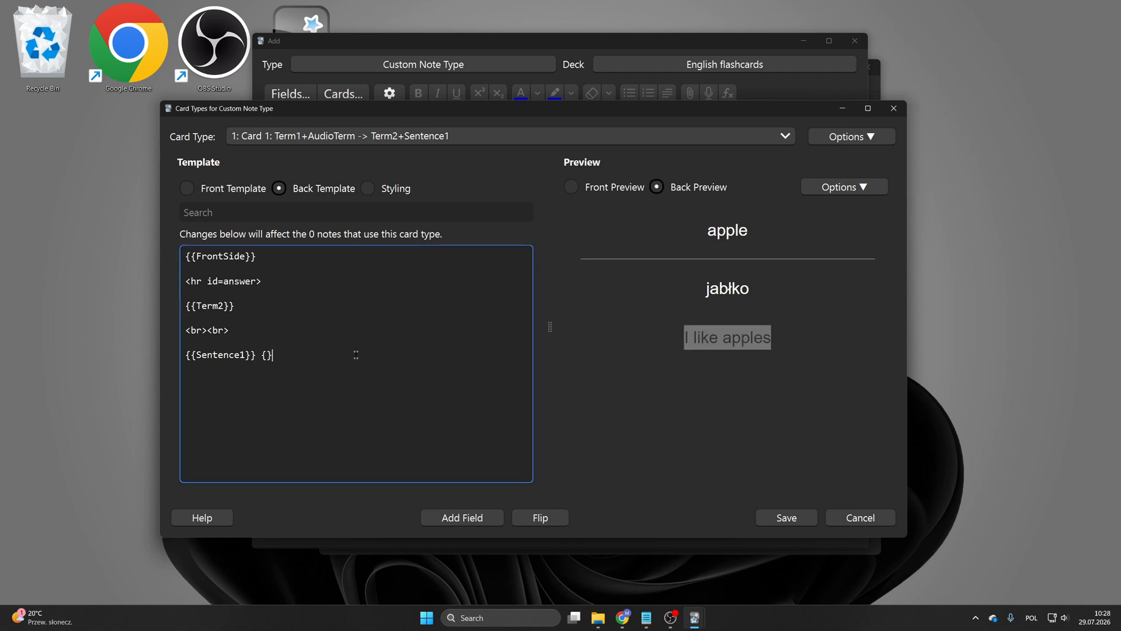
type("{{AudioTerm}}")
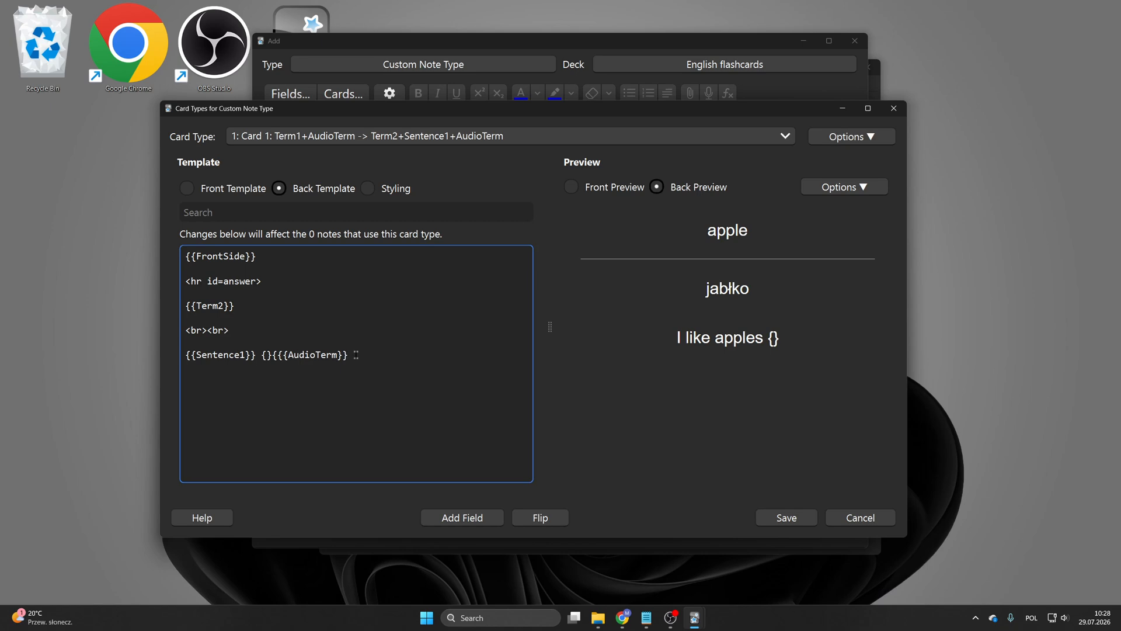
key("BackSpace")
key("BackSpace")
key("BackSpace")
key("BackSpace")
key("BackSpace")
key("BackSpace")
key("BackSpace")
key("BackSpace")
key("BackSpace")
key("BackSpace")
key("BackSpace")
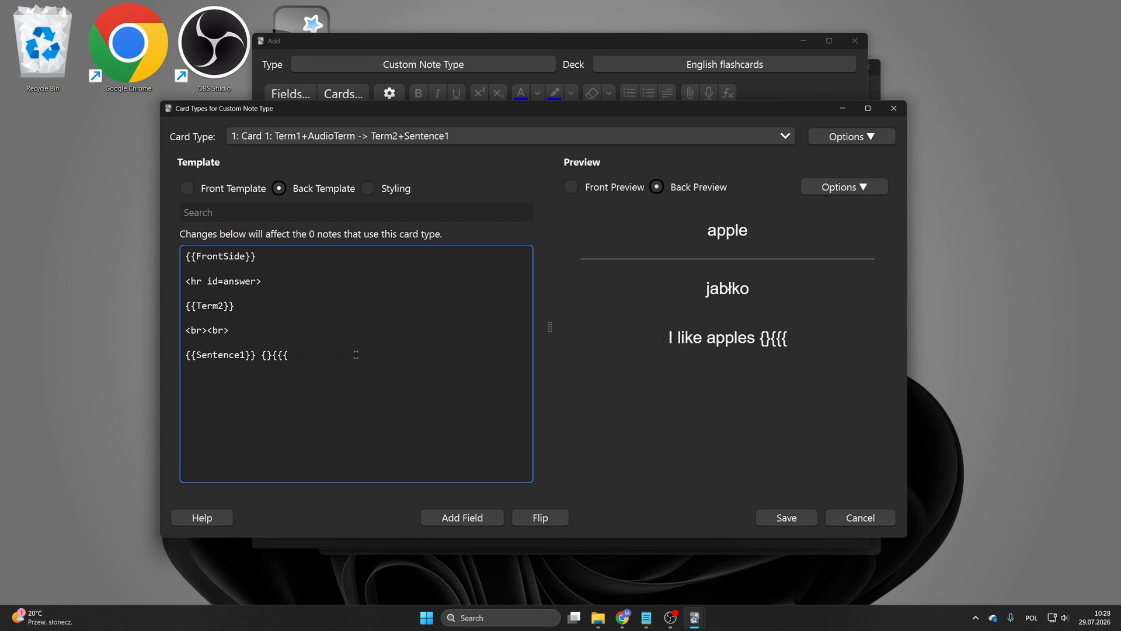
key("BackSpace")
key("BackSpace")
key("BackSpace")
key("BackSpace")
key("BackSpace")
key("BackSpace")
type("{{Sentence1}} {{")
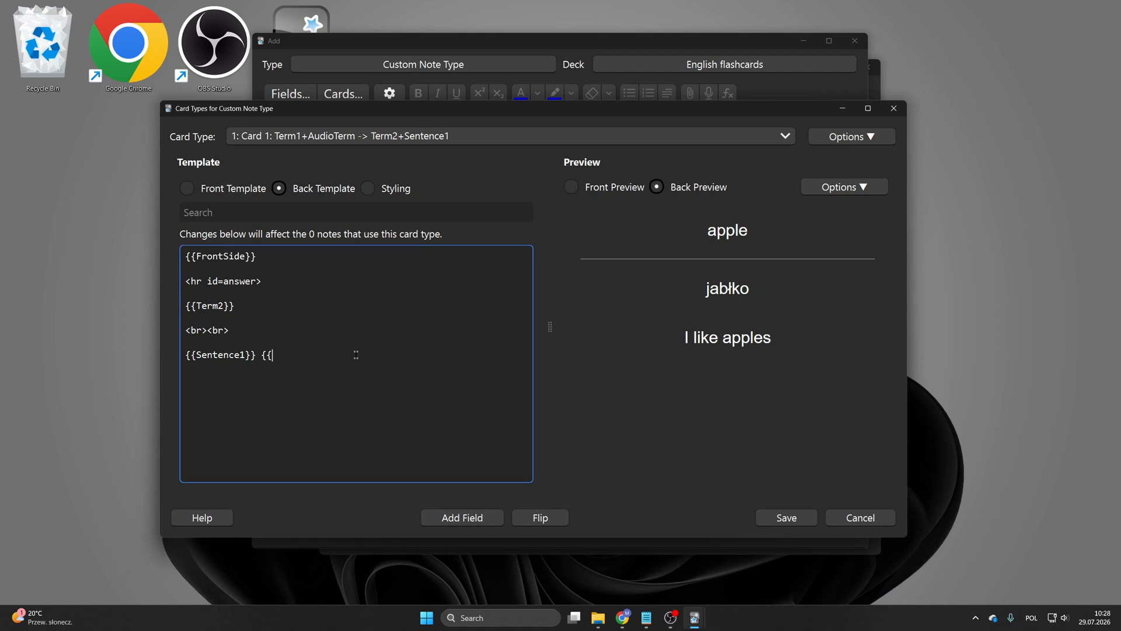
type("Audio")
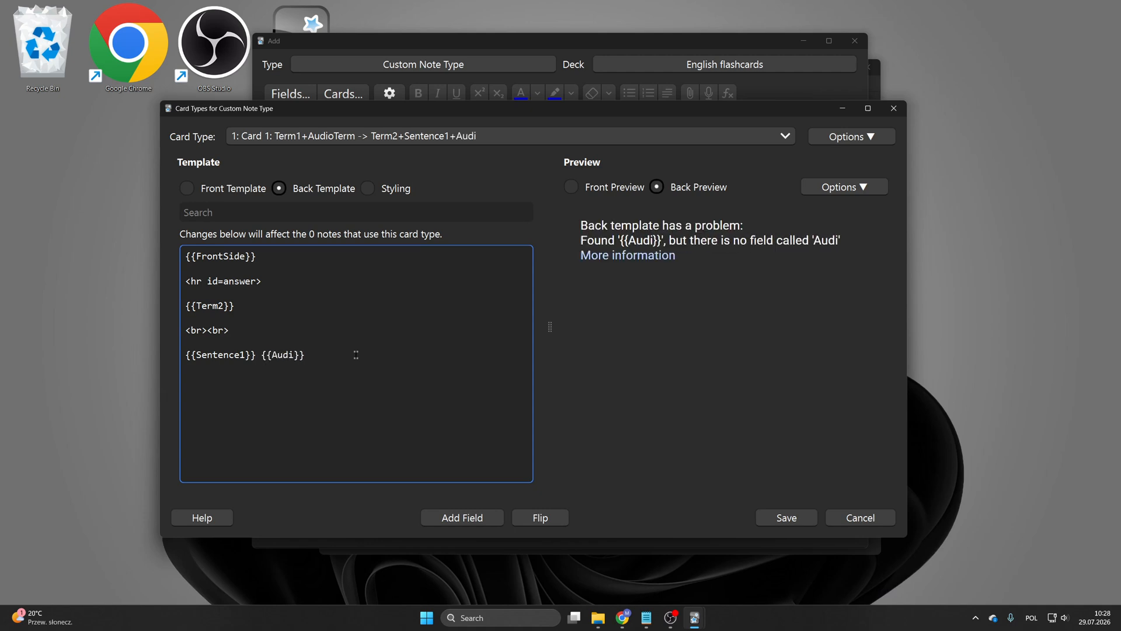
type("Sentence")
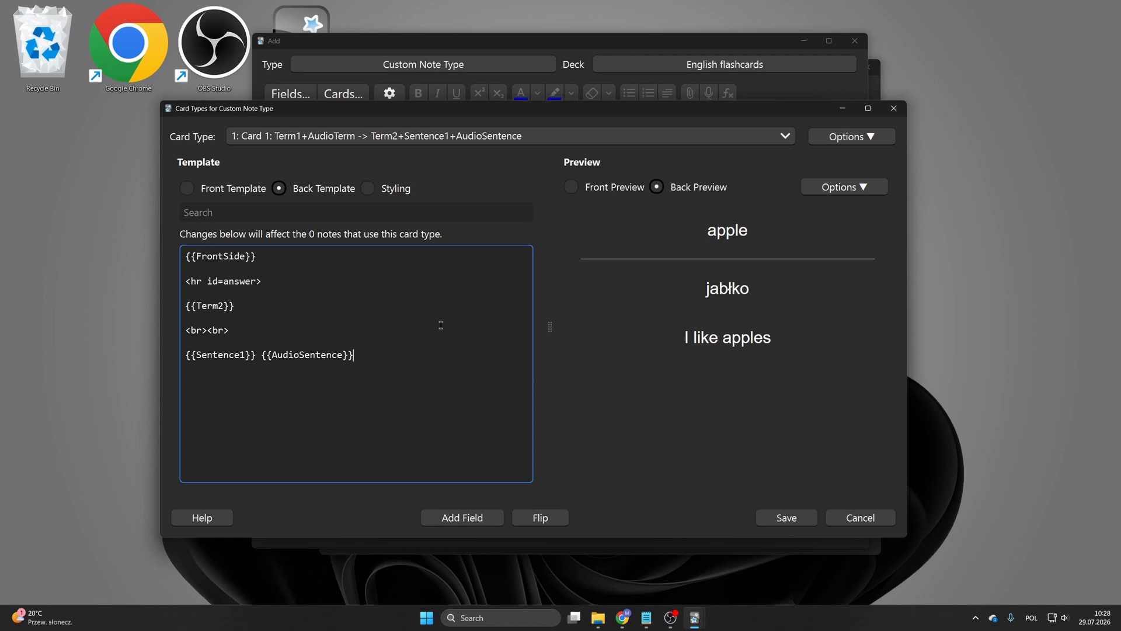
Step: Add another <br><br> line and {{Sentence2}} below the {{Sentence1}} line in the back template
triple_click(253, 329)
key("ctrl+c")
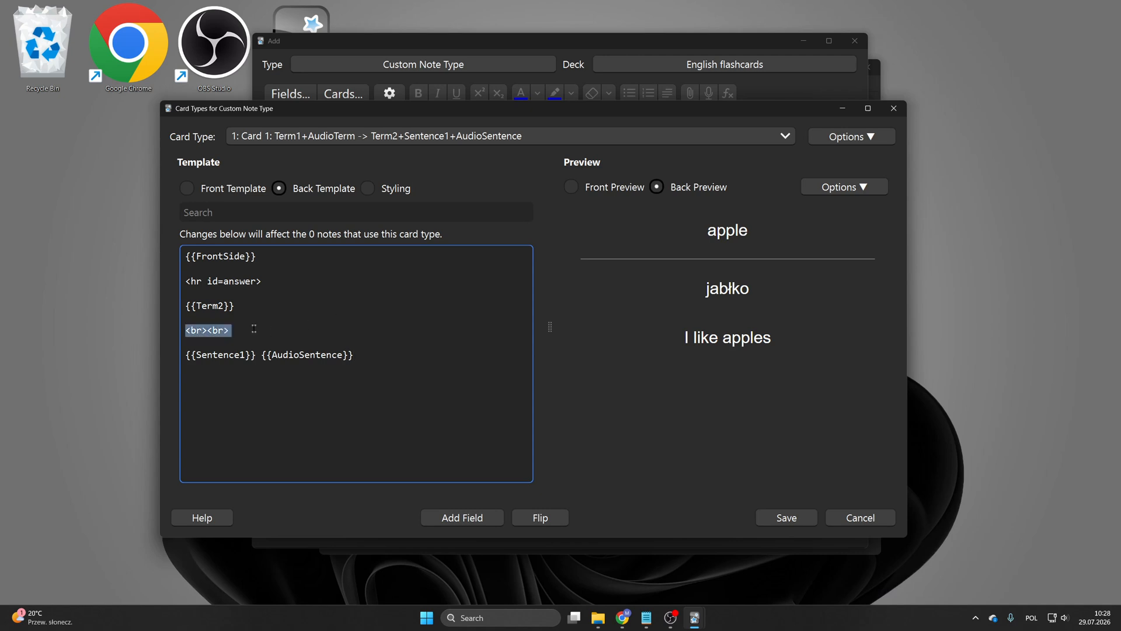
left_click(389, 358)
key("Return")
key("Return")
key("ctrl+v")
key("Return")
key("Return")
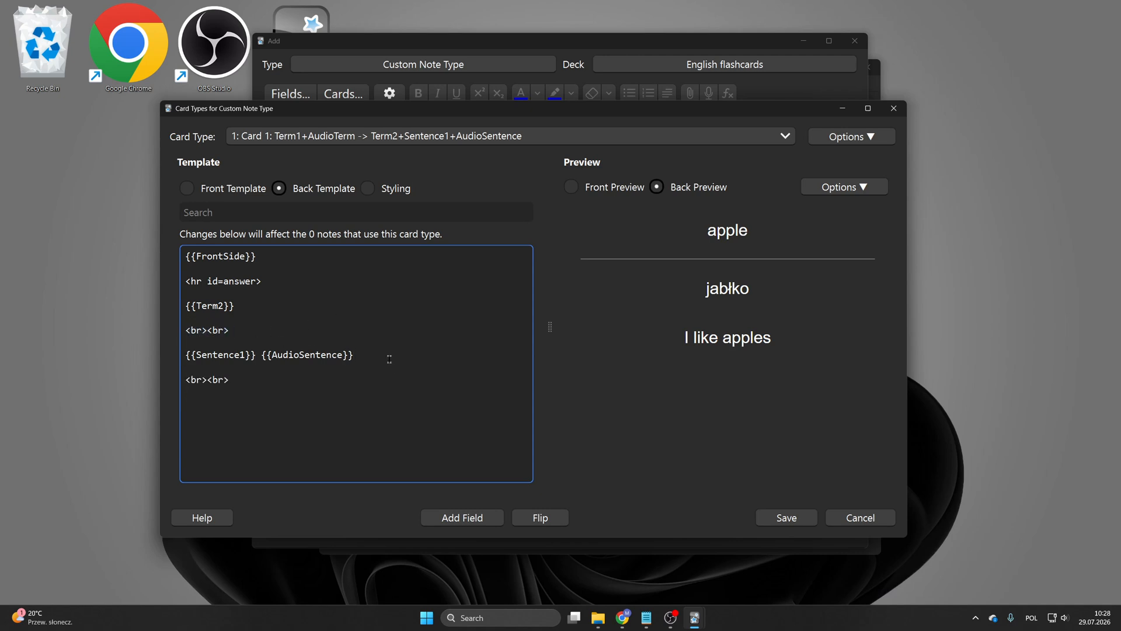
type("{{Sente")
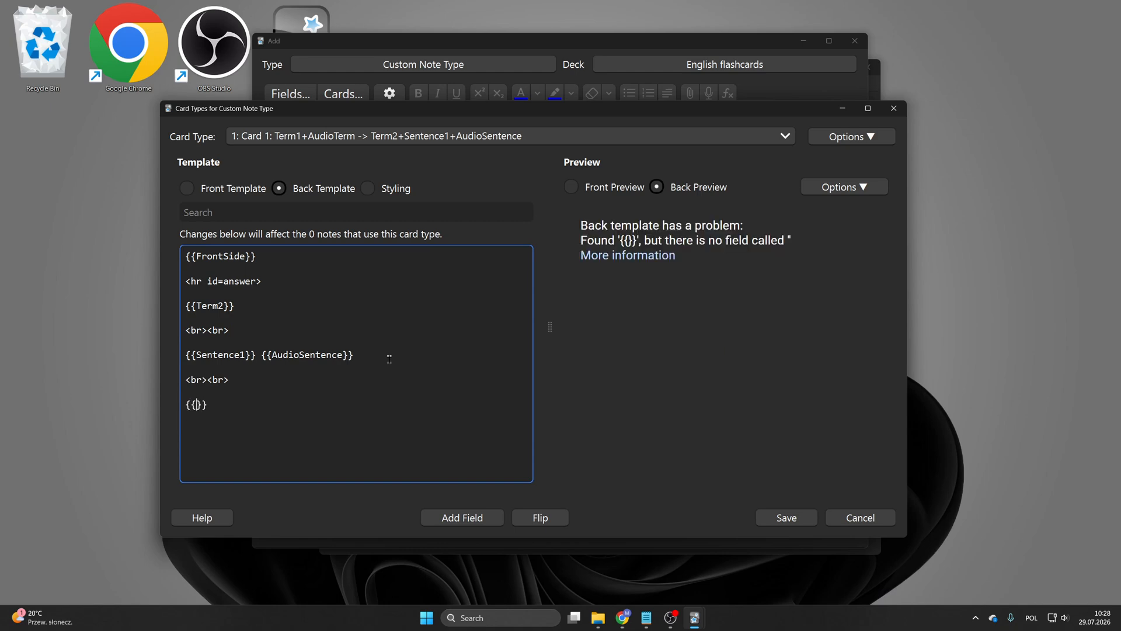
type("nce2")
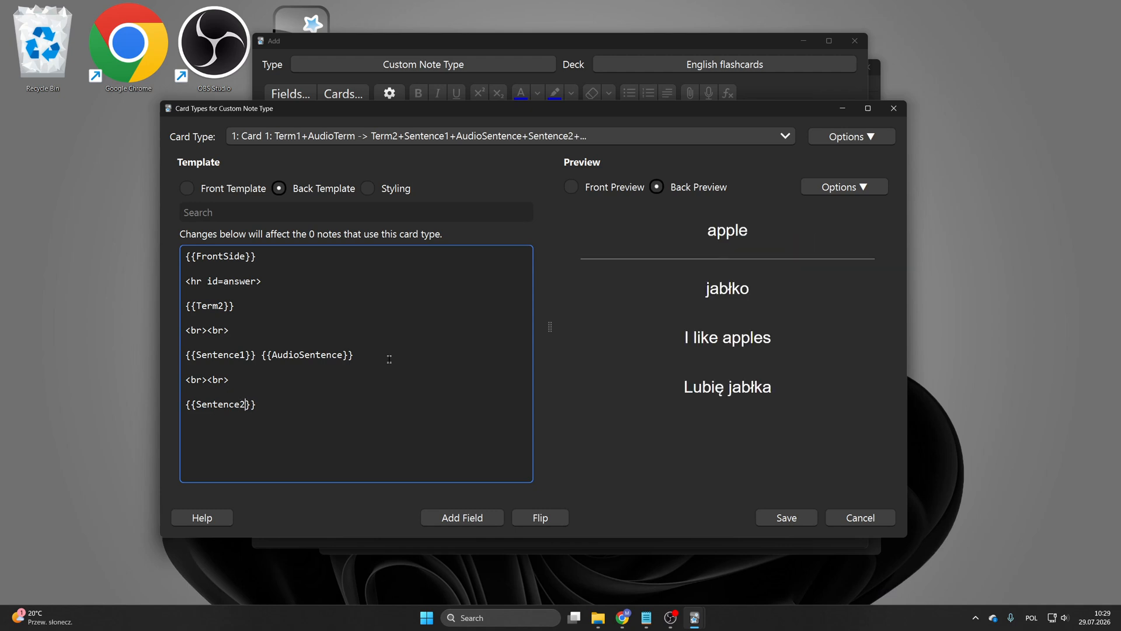
Step: Review the front and back templates alongside their previews
left_click(242, 189)
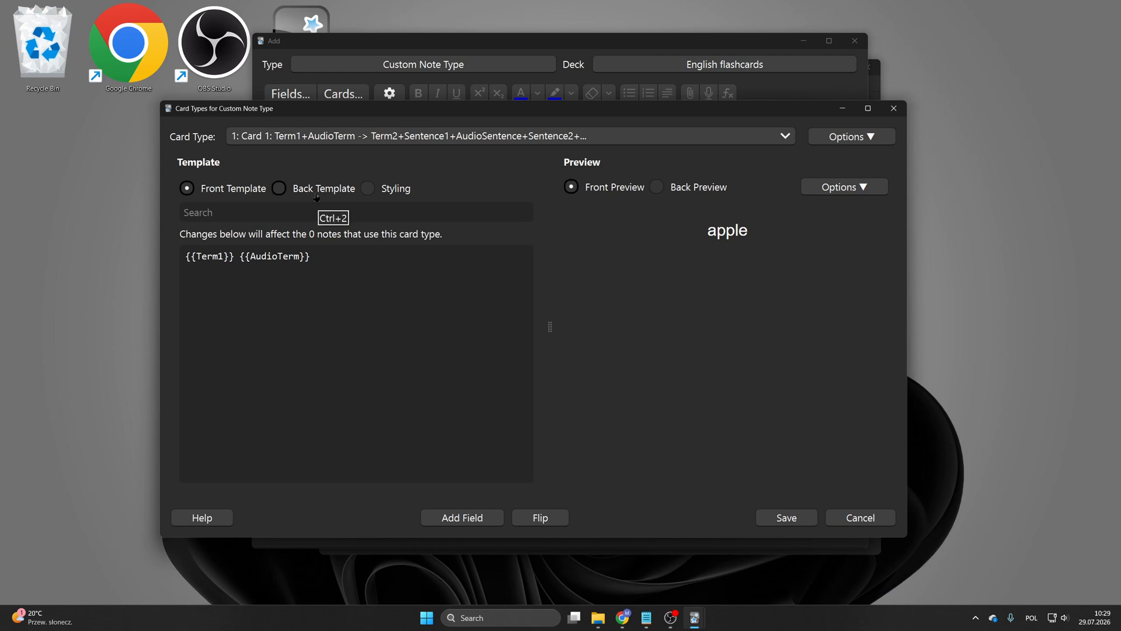
left_click_drag(708, 230, 778, 240)
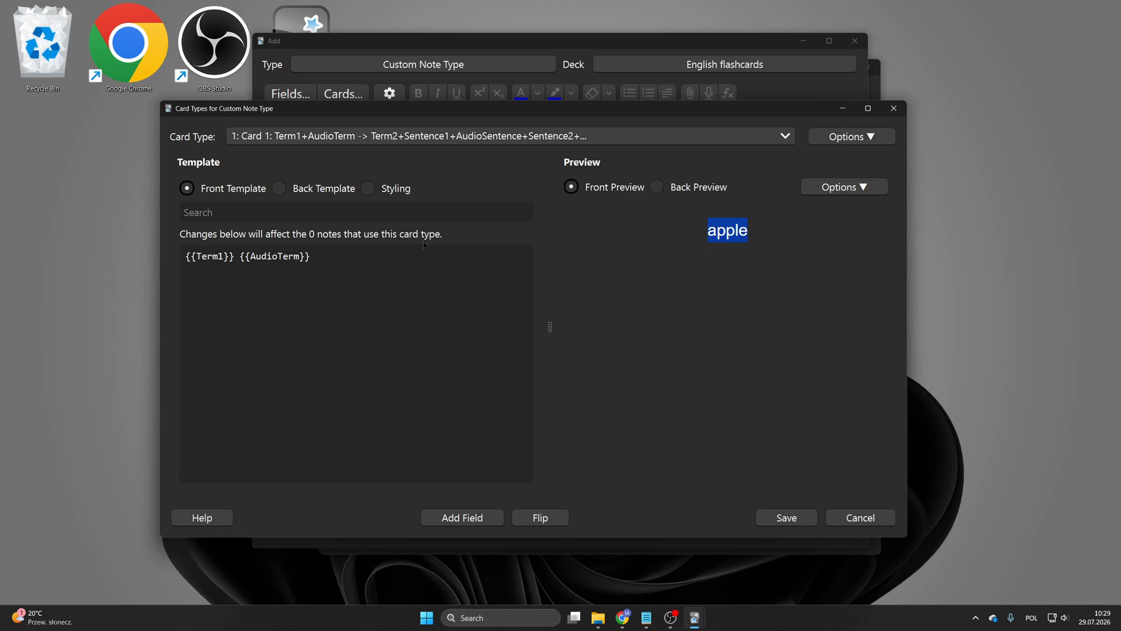
left_click(301, 193)
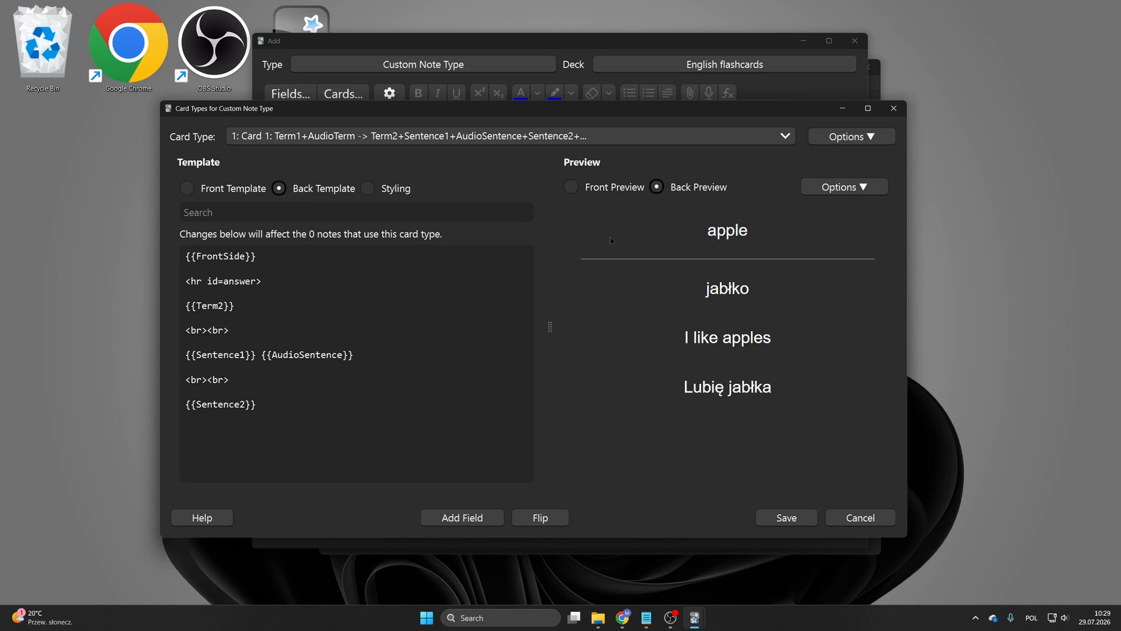
left_click_drag(663, 325, 788, 404)
left_click(681, 340)
left_click(251, 187)
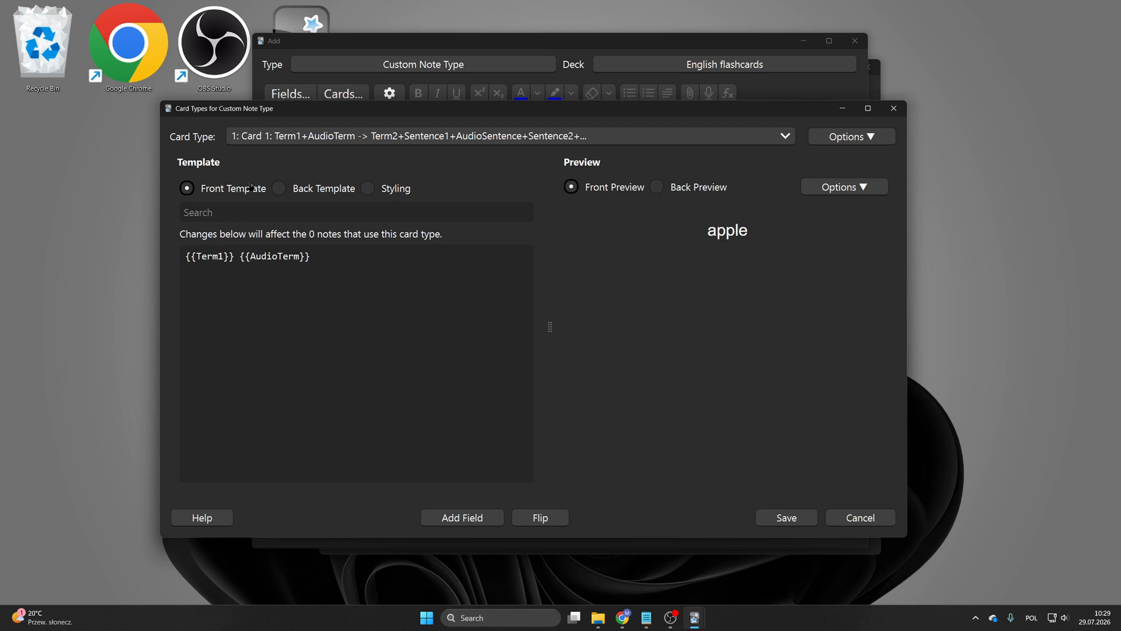
double_click(717, 234)
left_click_drag(602, 112, 669, 243)
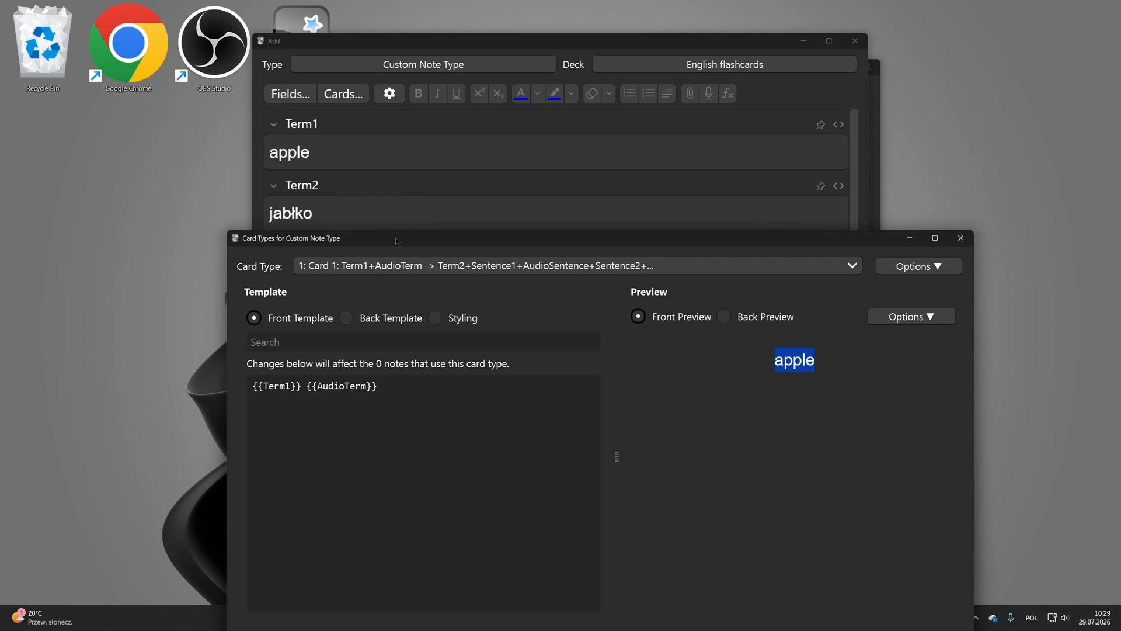
Step: Add a second card type to Custom Note Type
left_click_drag(396, 241, 379, 105)
left_click(353, 134)
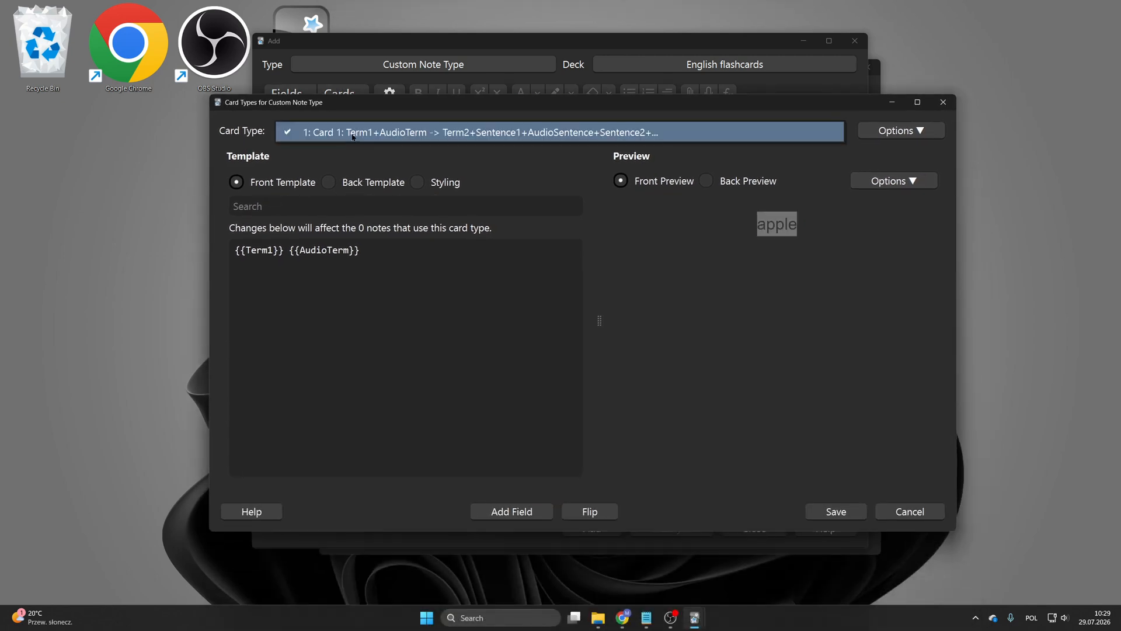
left_click(353, 134)
left_click(890, 132)
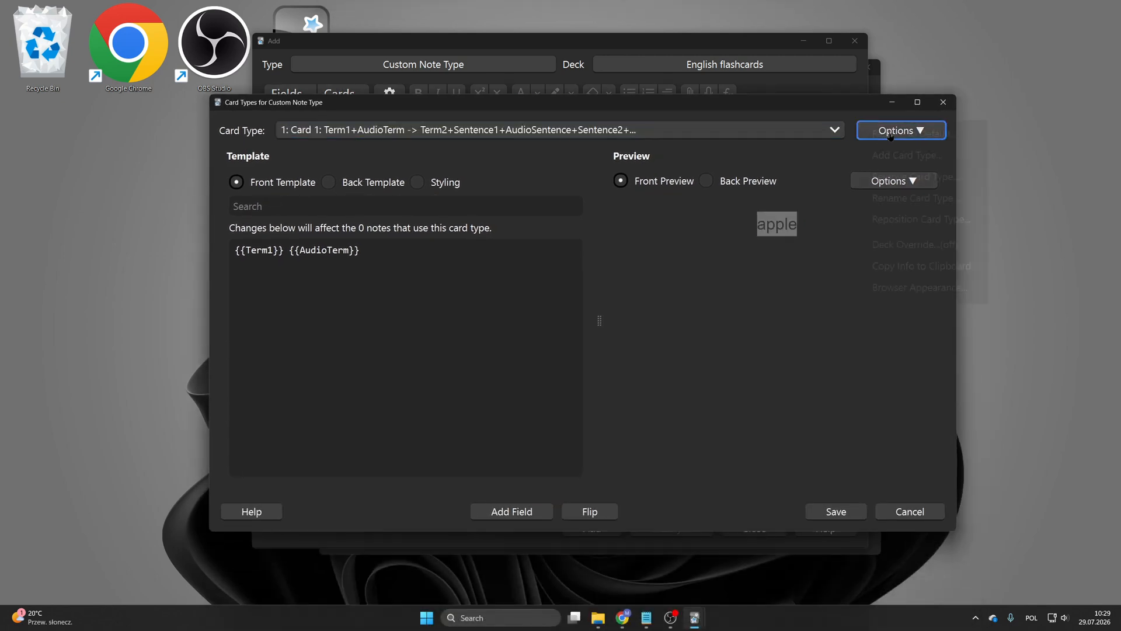
left_click(899, 156)
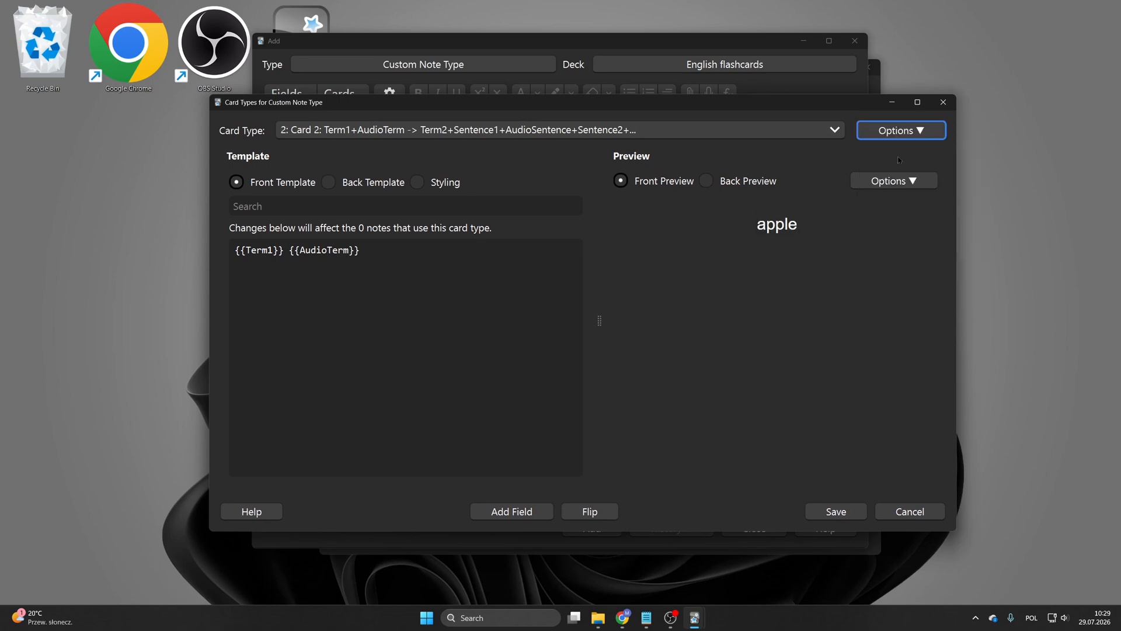
Step: Browse the card type list, switching between Card 1 and Card 2, ending on Card 1
left_click(430, 133)
left_click(420, 114)
left_click(415, 132)
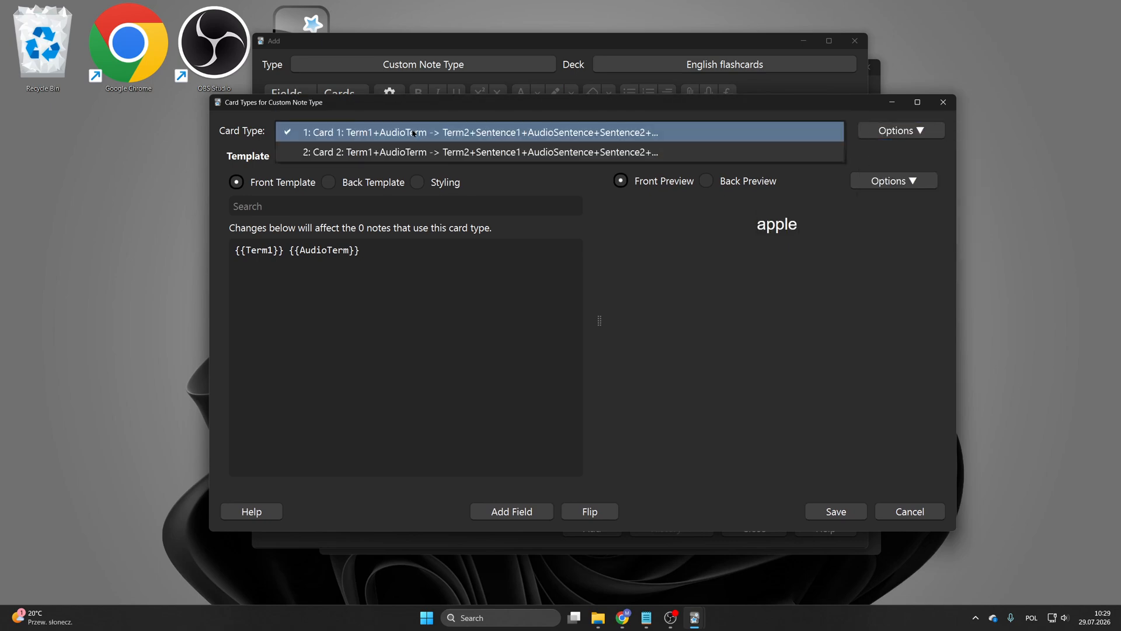
left_click(401, 153)
left_click(402, 133)
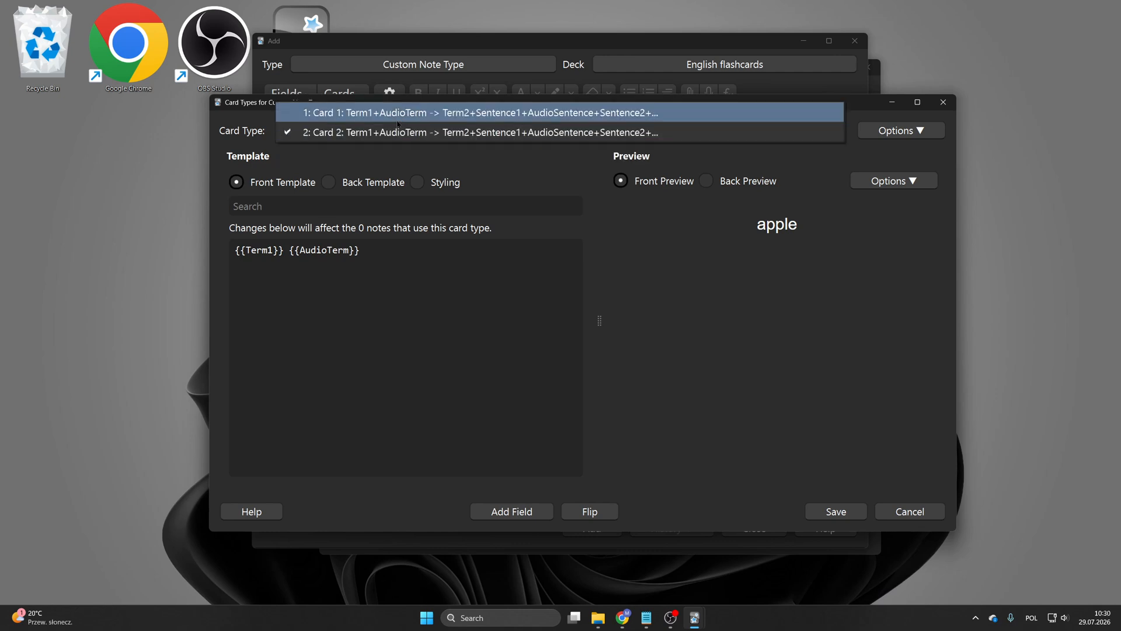
left_click(396, 132)
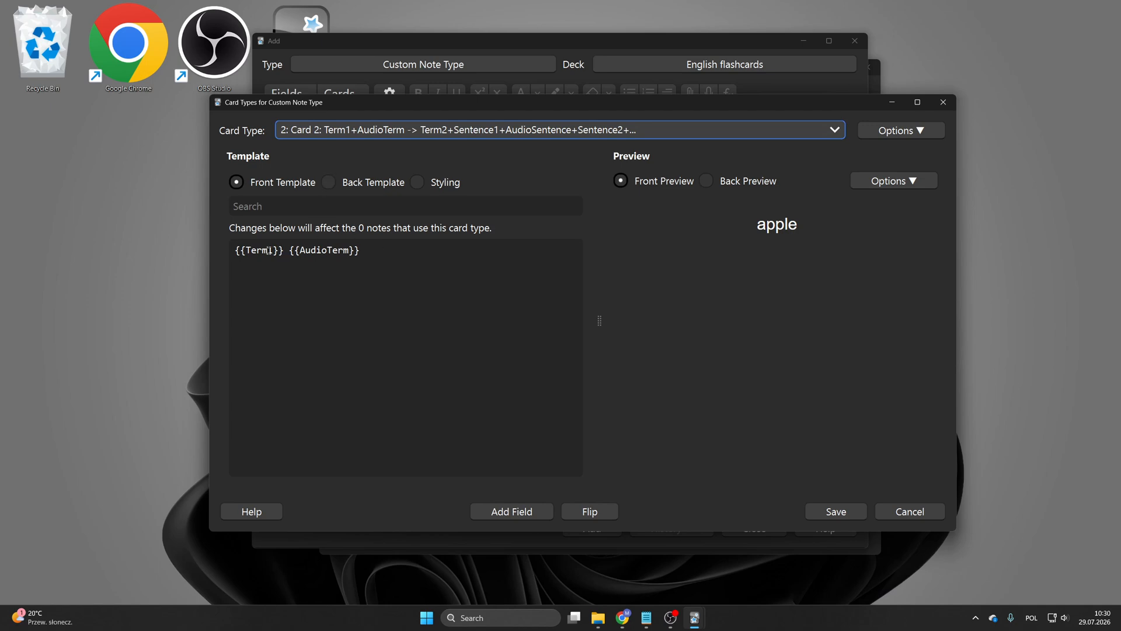
left_click(333, 130)
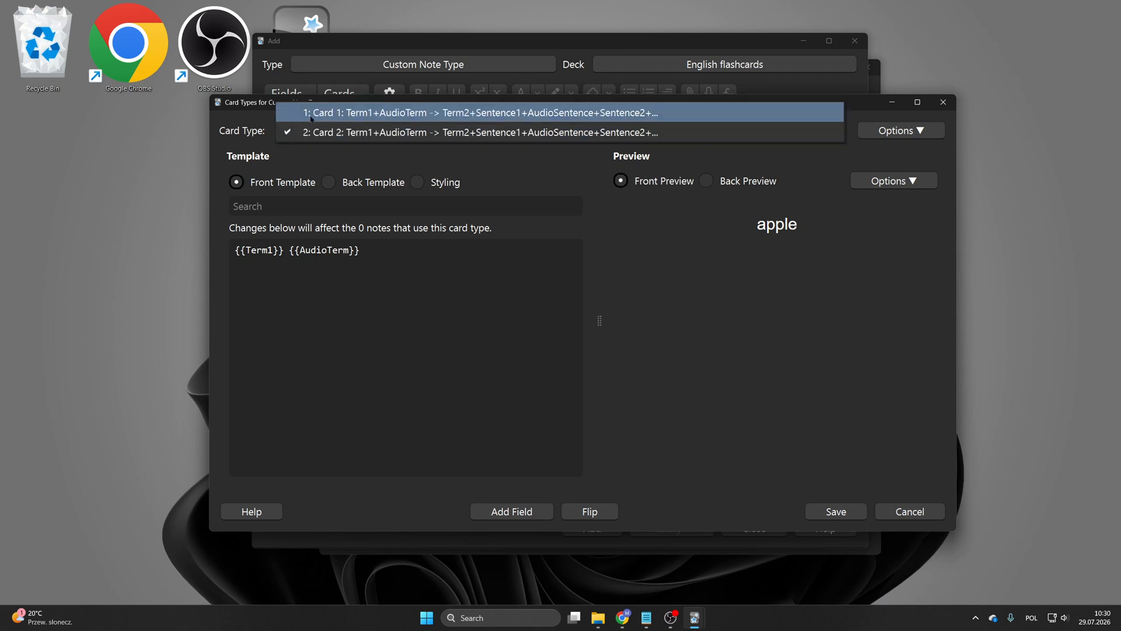
left_click(312, 113)
left_click(313, 132)
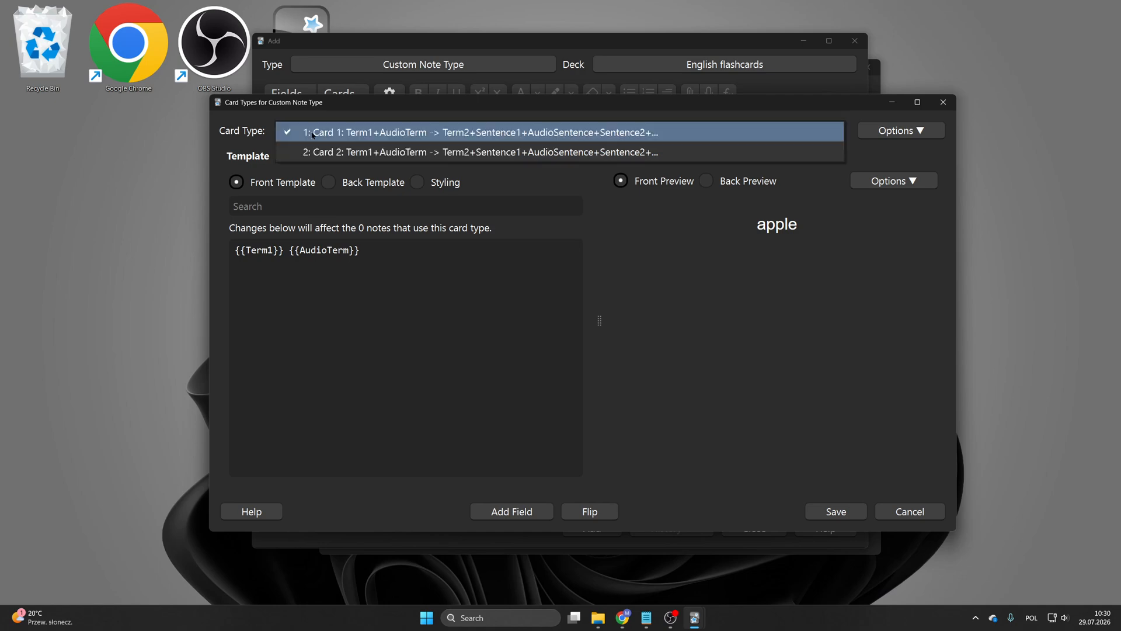
left_click(312, 133)
Step: Reduce Card 1's front template to just {{Term2}}, removing {{AudioTerm}}
left_click_drag(365, 252, 290, 252)
key("BackSpace")
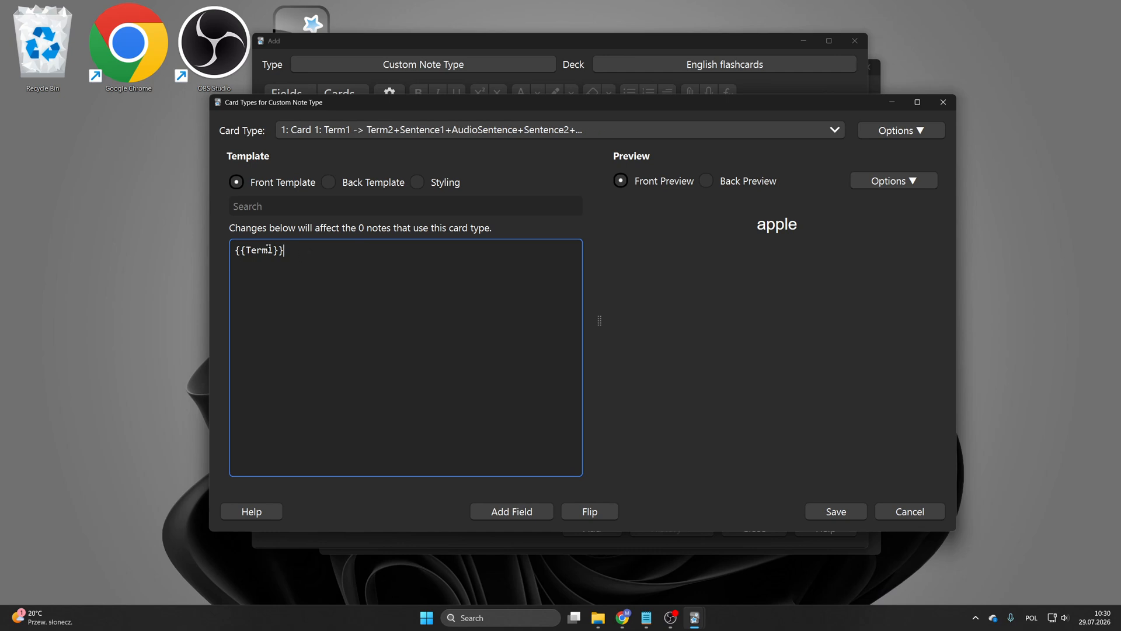
left_click(275, 250)
key("BackSpace")
type("2")
Step: Change {{Term2}} to {{Term1}} in Card 1's back template
left_click(351, 184)
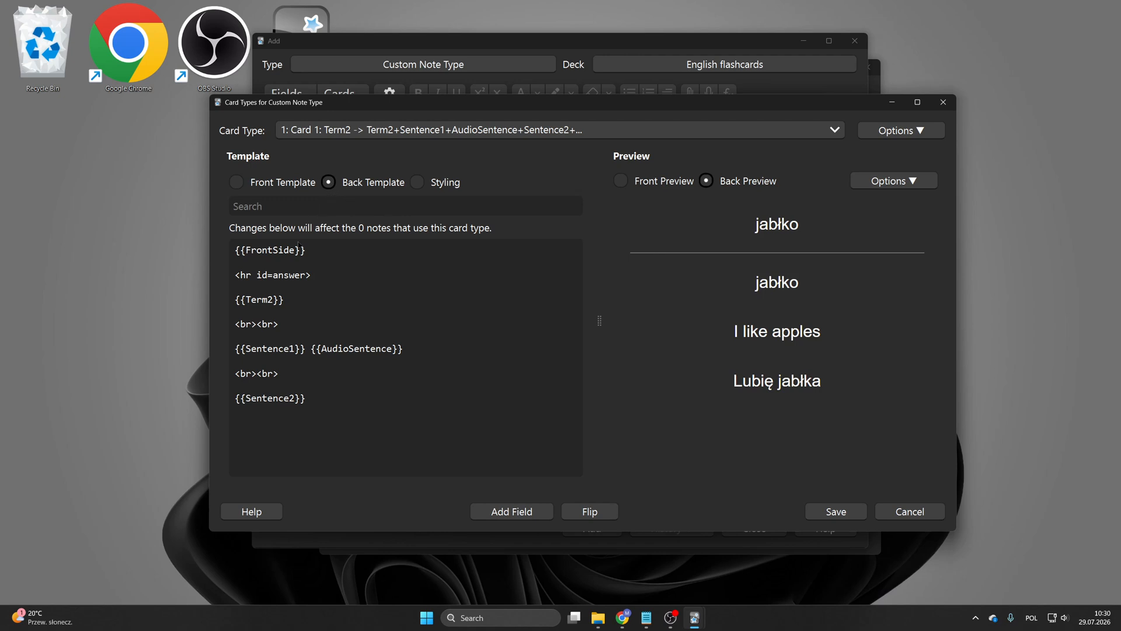
left_click(273, 298)
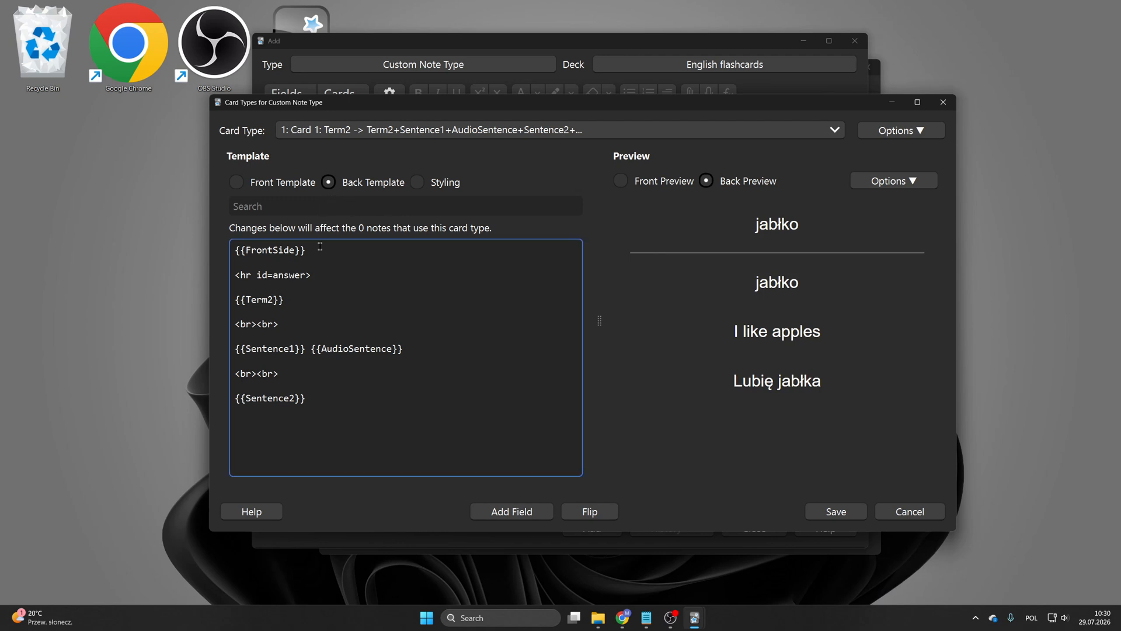
key("BackSpace")
type("1")
key("BackSpace")
type("2")
left_click_drag(743, 211, 835, 293)
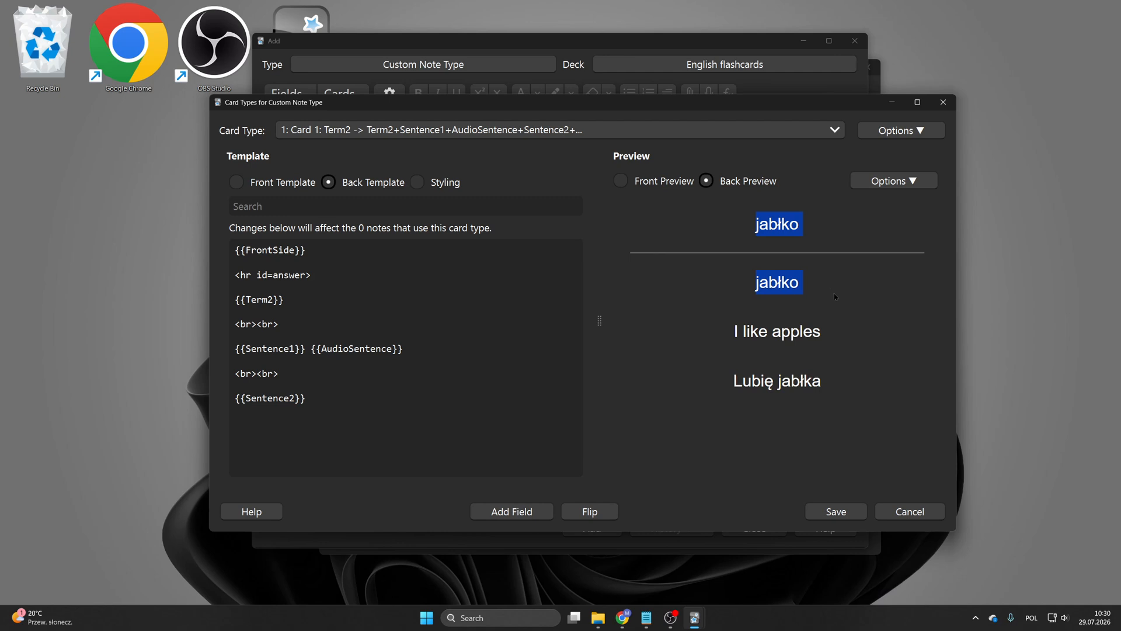
left_click(273, 299)
key("BackSpace")
type("1")
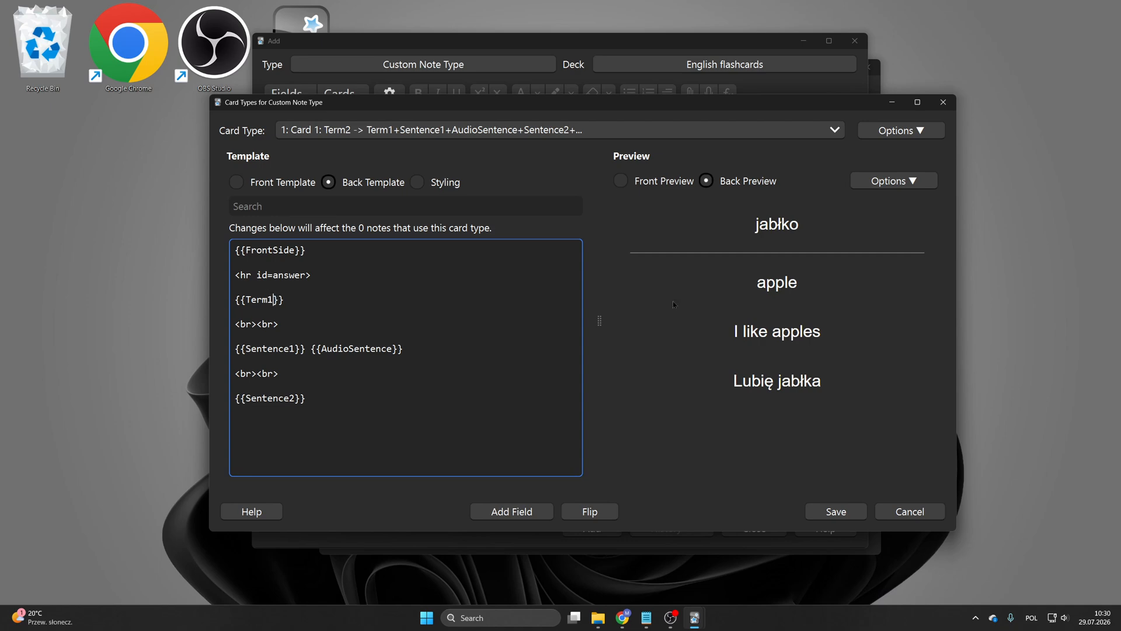
left_click_drag(745, 282, 834, 283)
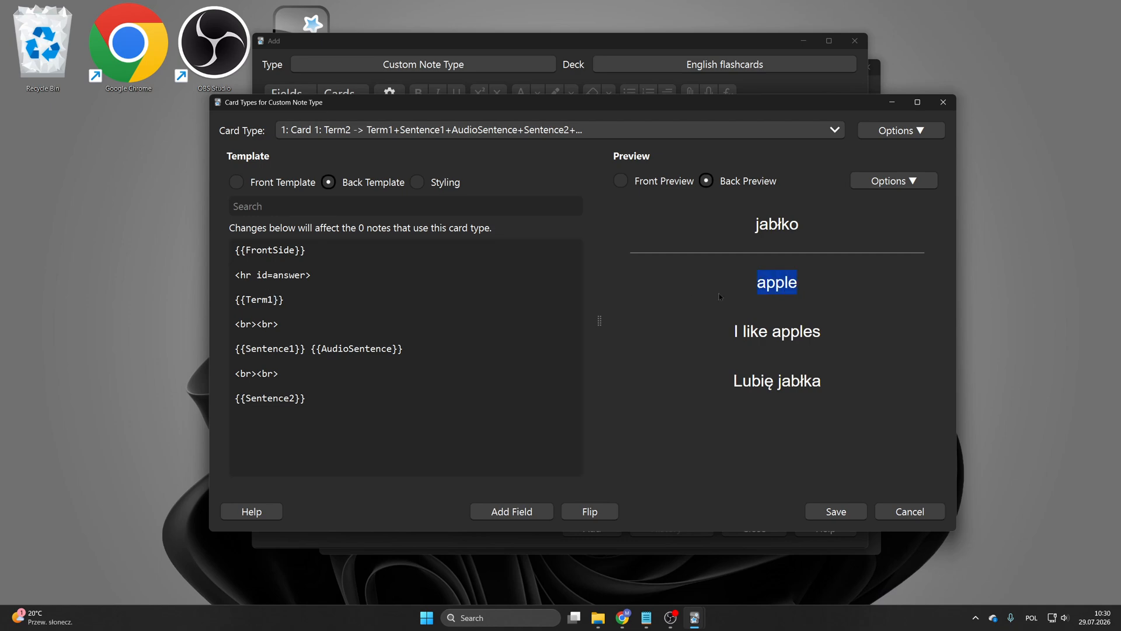
Step: Append {{AudioTerm}} after {{Term1}} in Card 1's back template and check the front preview
left_click(437, 307)
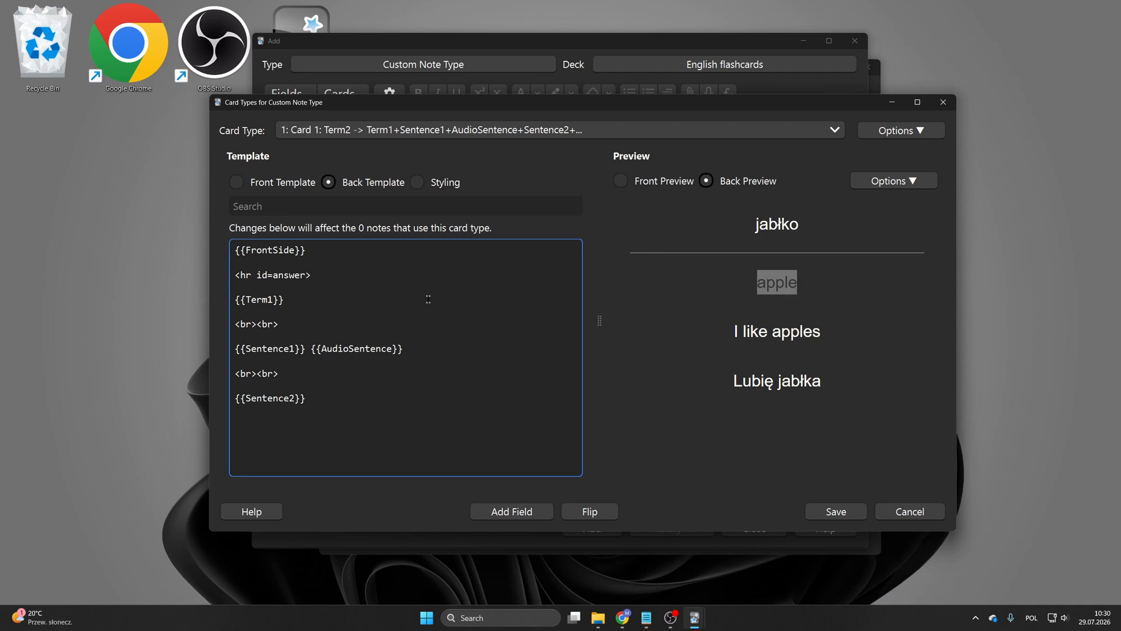
type("{{")
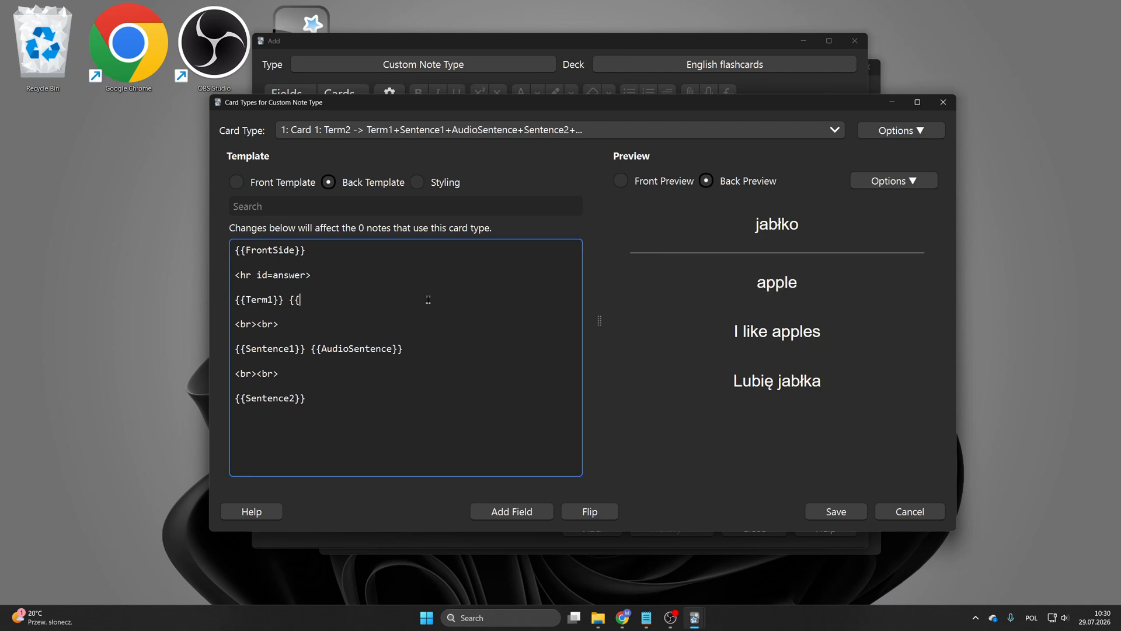
type("}}Se")
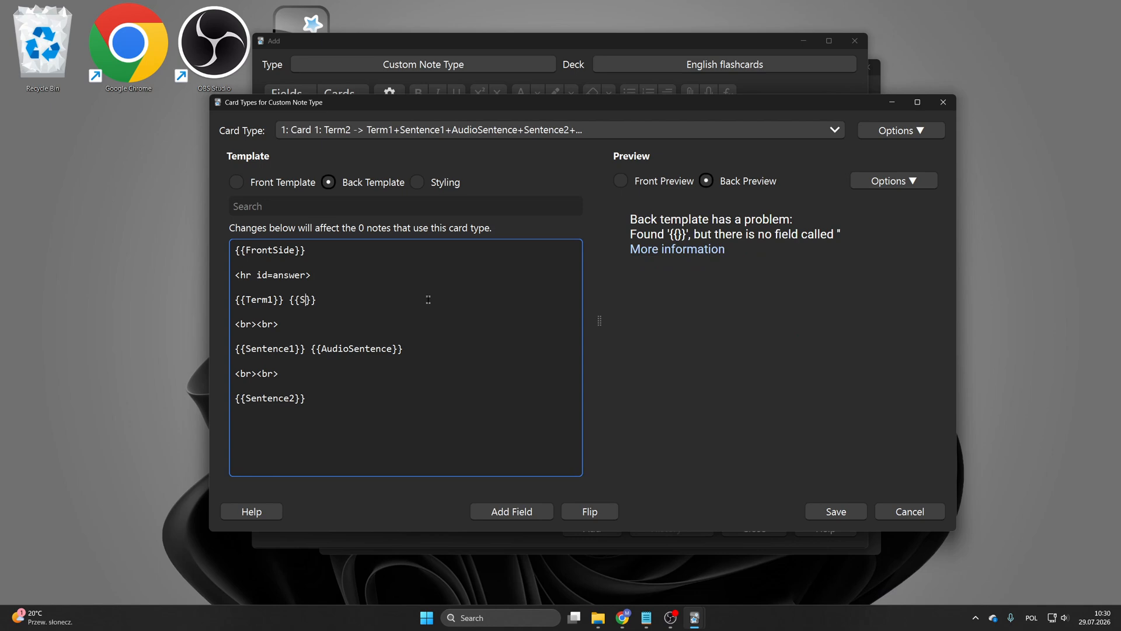
key("BackSpace")
key("BackSpace")
type("AudioTerm")
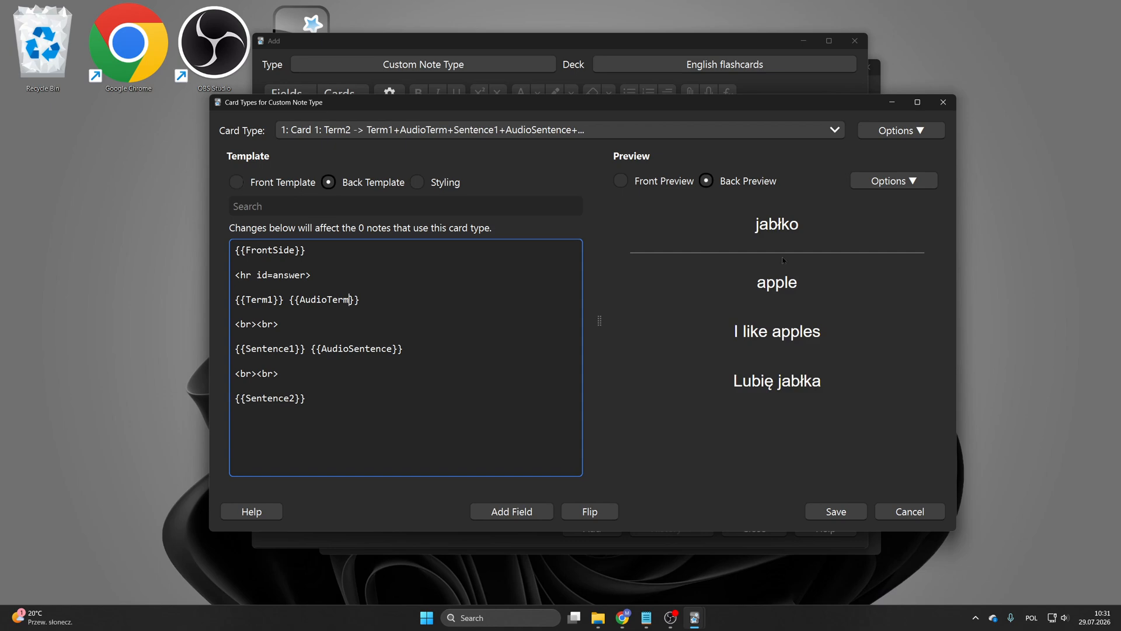
left_click(666, 185)
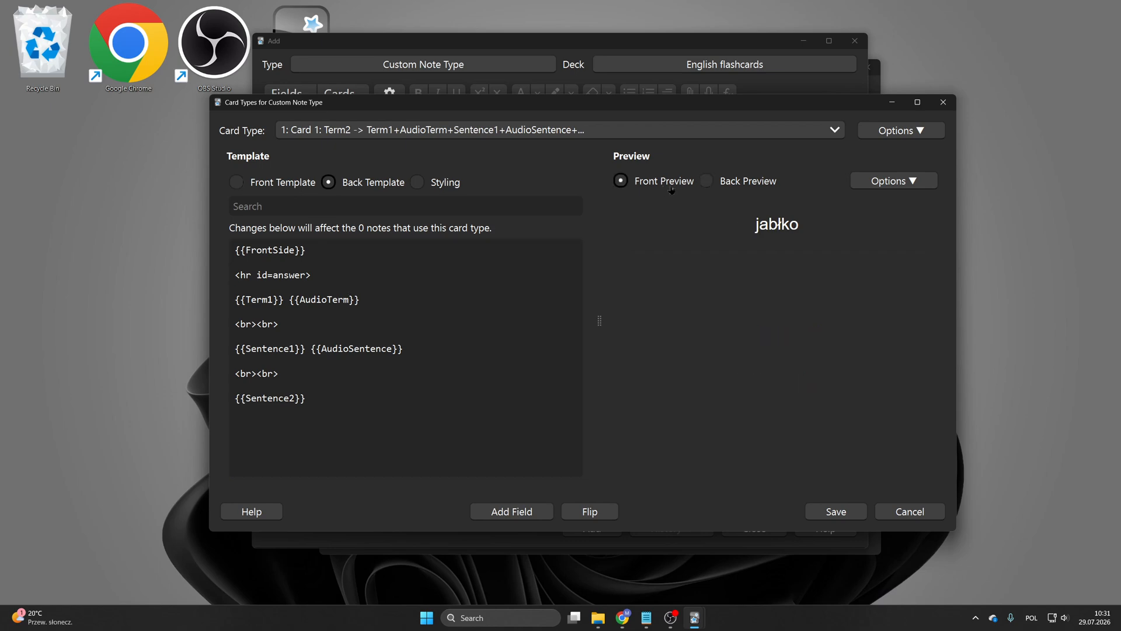
Step: Check Card 1's styling and front and back templates against the previews, then save the card type changes
left_click(742, 187)
left_click(683, 182)
left_click(419, 184)
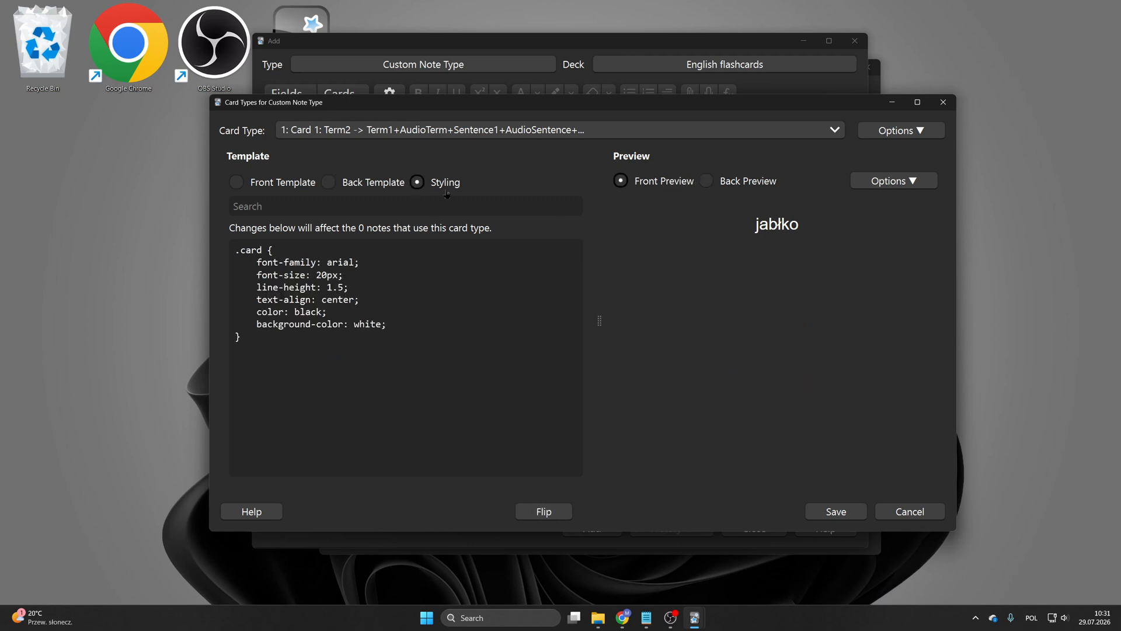
left_click(329, 182)
left_click(236, 181)
left_click(359, 182)
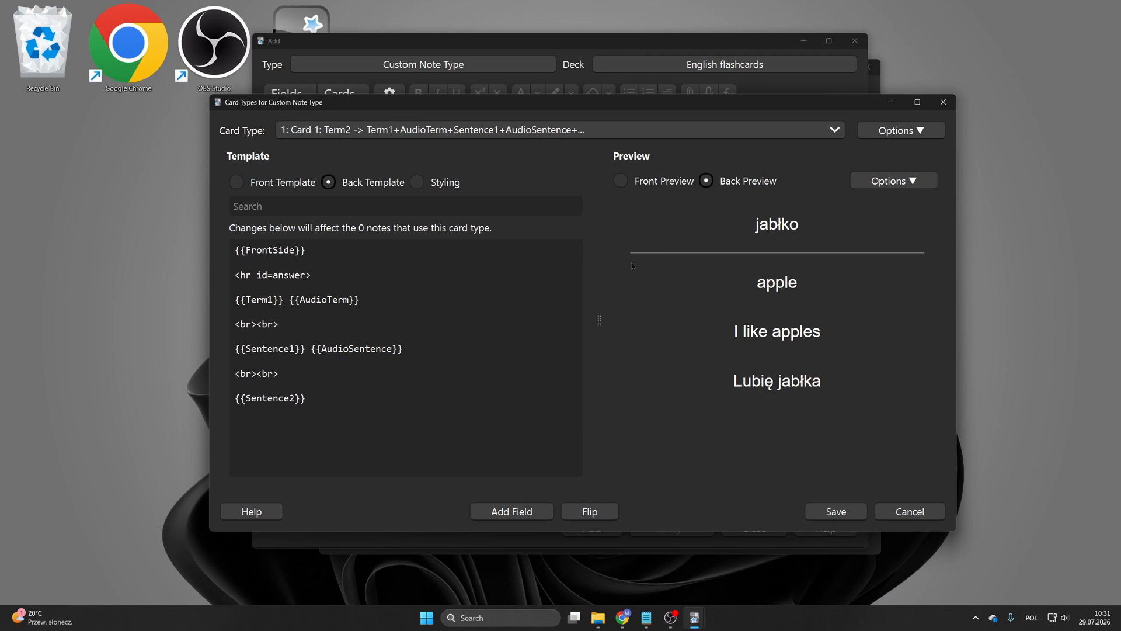
left_click(305, 183)
left_click_drag(674, 104, 631, 131)
left_click(791, 537)
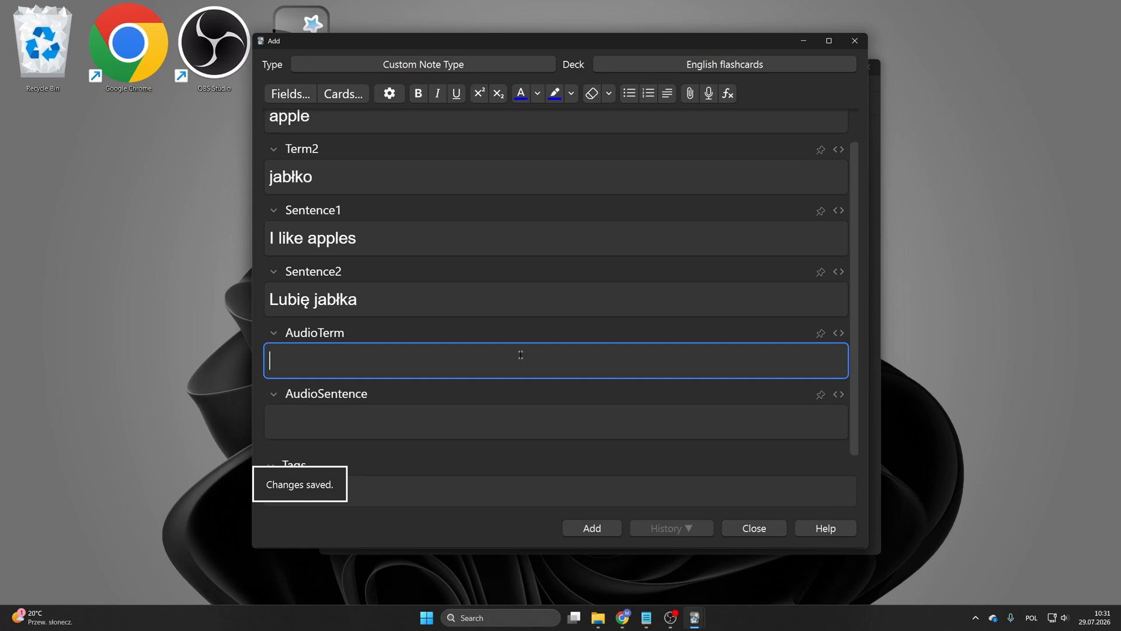
Step: Add the apple note to the English flashcards deck and close the Add window
left_click(585, 531)
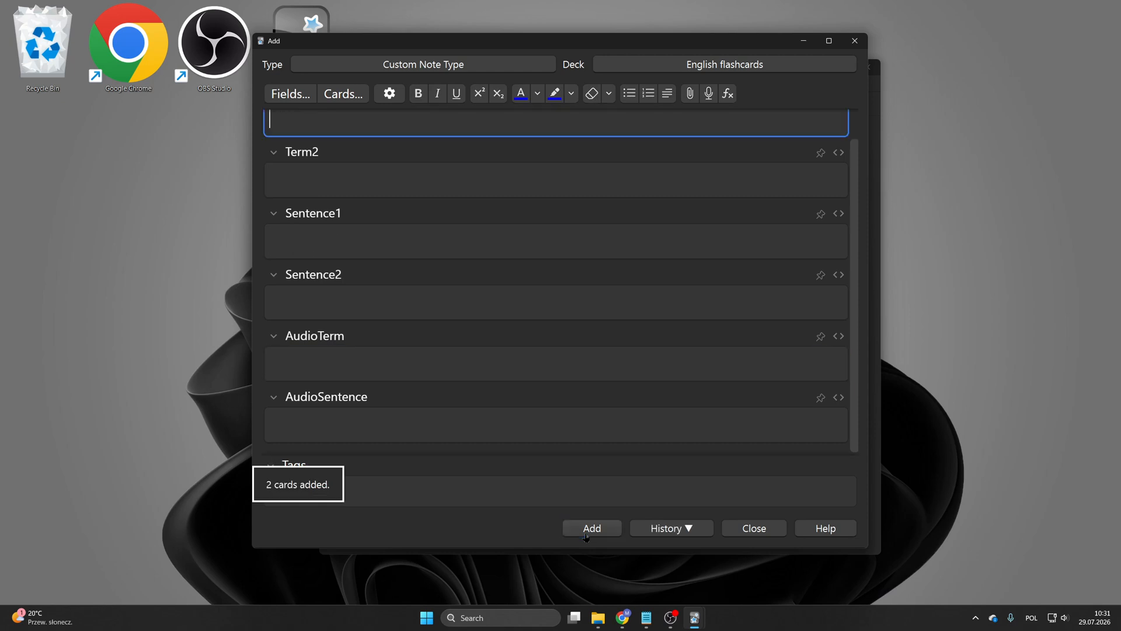
left_click(741, 528)
left_click(496, 104)
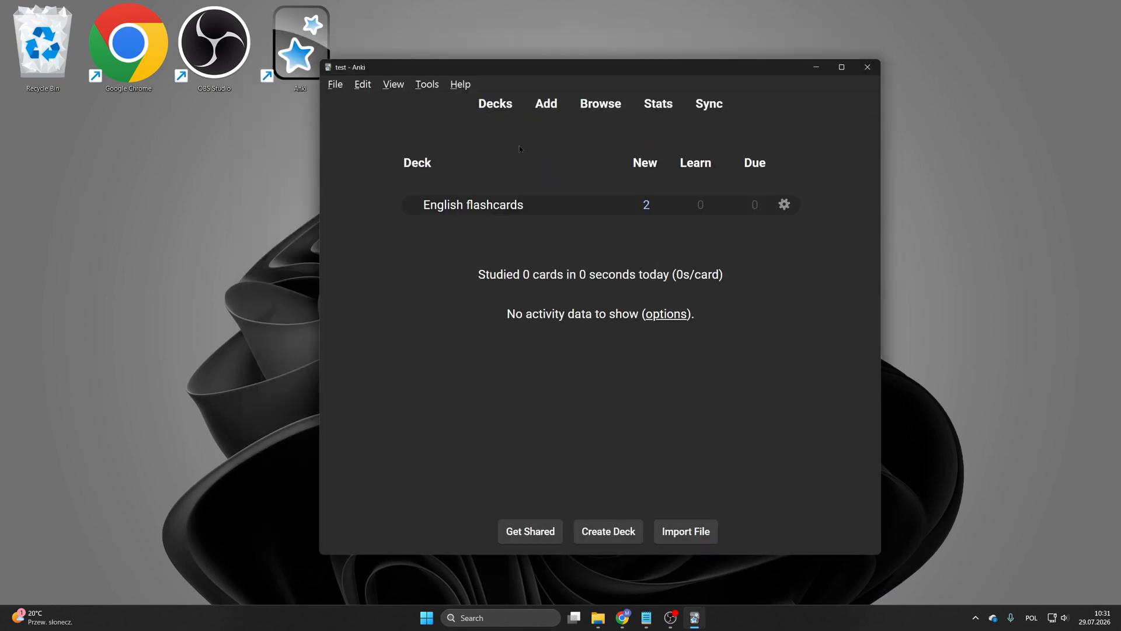
Step: Study the English flashcards deck, revealing each of the two new cards' answers and rating them Easy
left_click(480, 211)
left_click(688, 208)
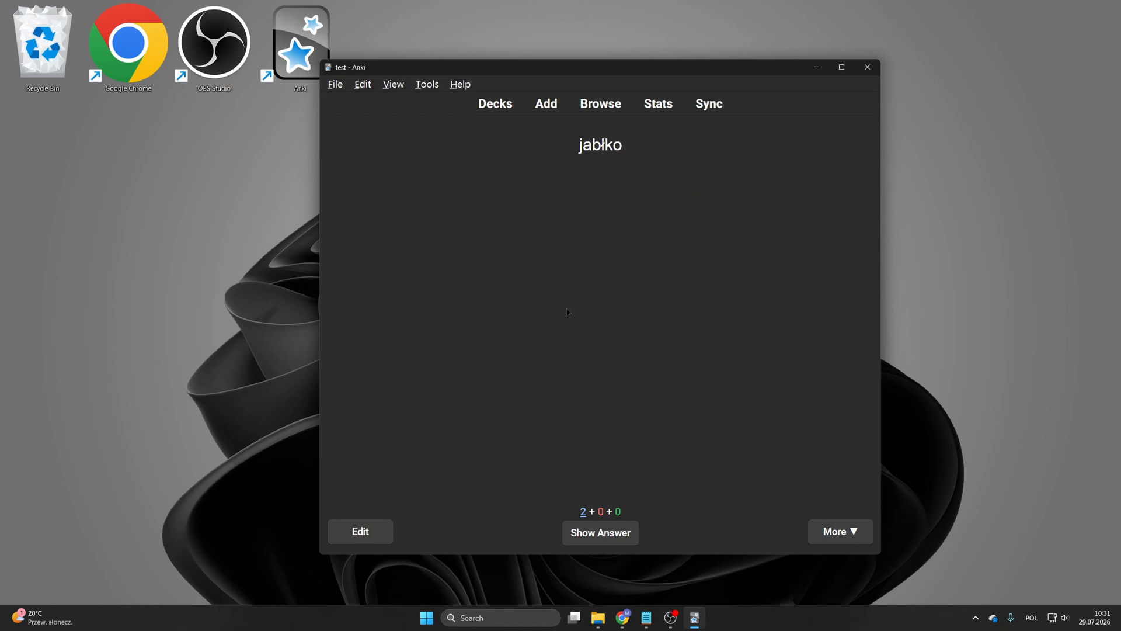
left_click(611, 532)
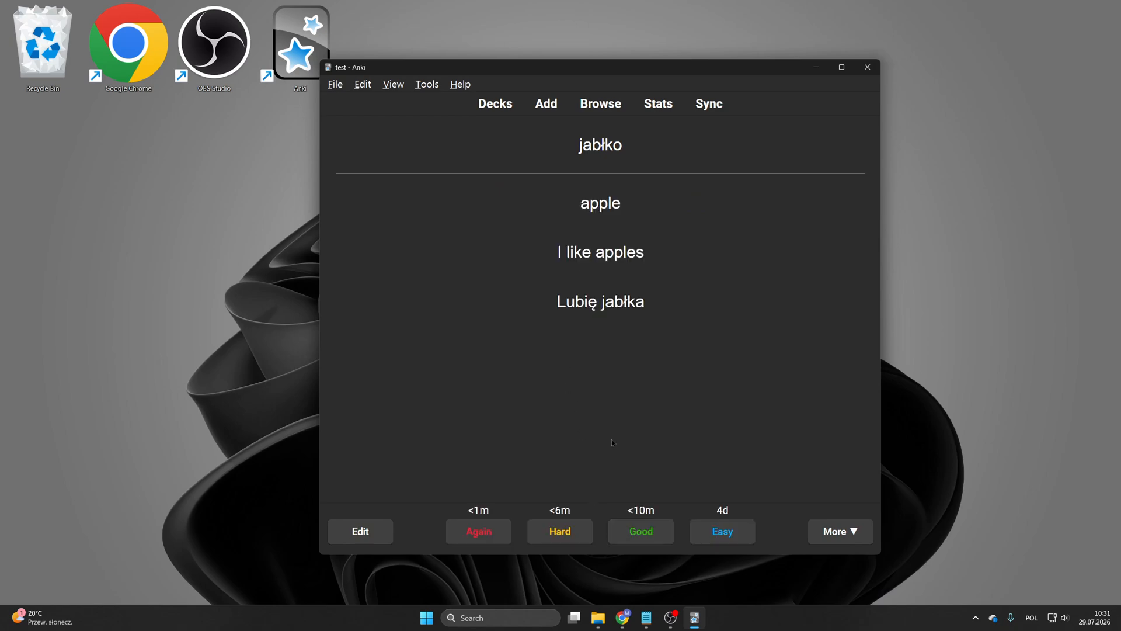
left_click_drag(575, 142, 666, 306)
left_click(682, 350)
left_click(718, 530)
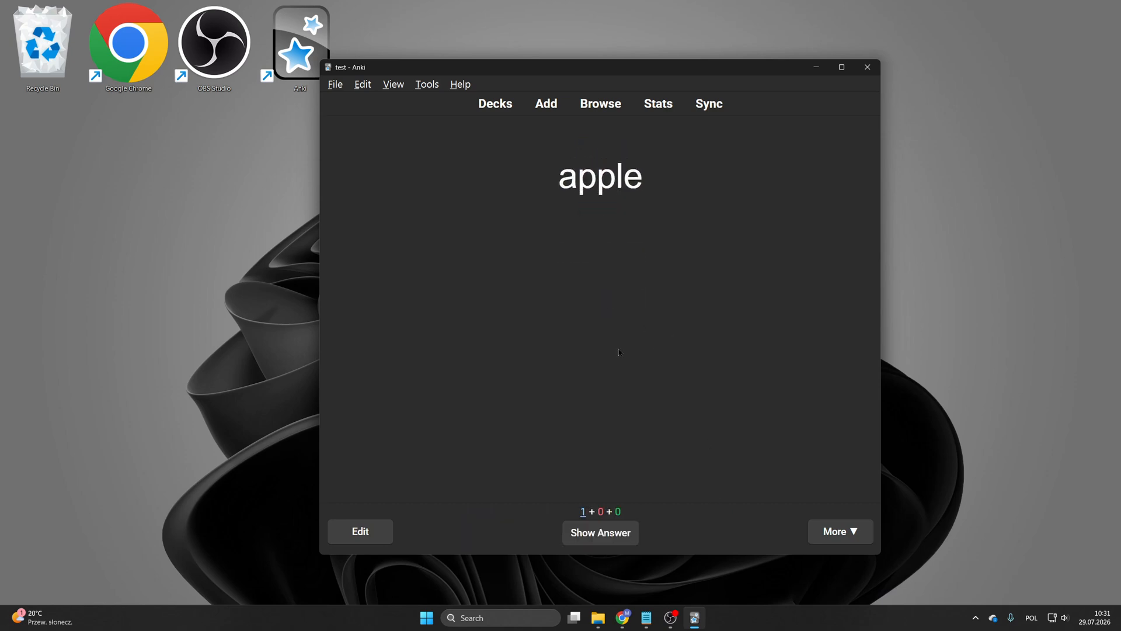
left_click(624, 537)
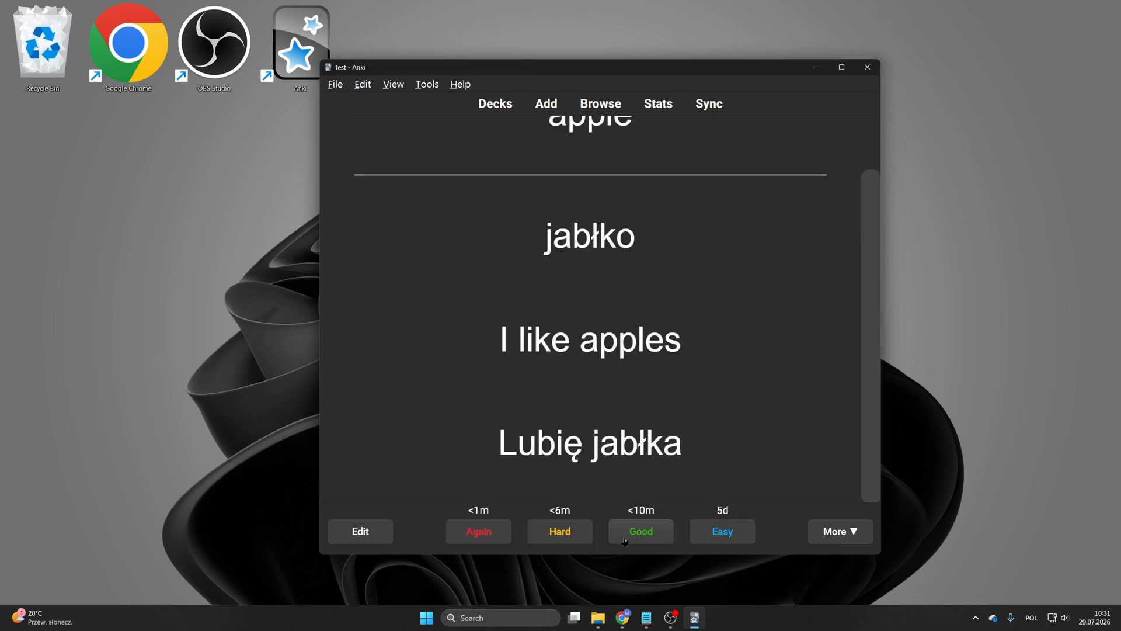
left_click(714, 533)
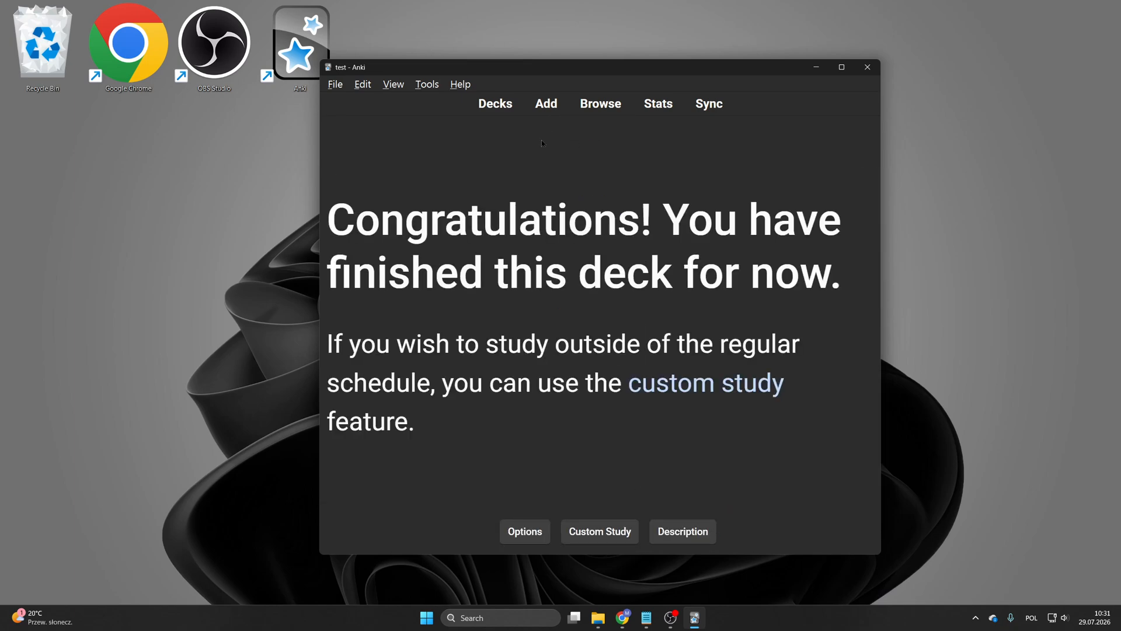
Step: Delete both apple test cards in the card browser and return to the deck list
left_click(600, 103)
left_click(524, 193, "shift")
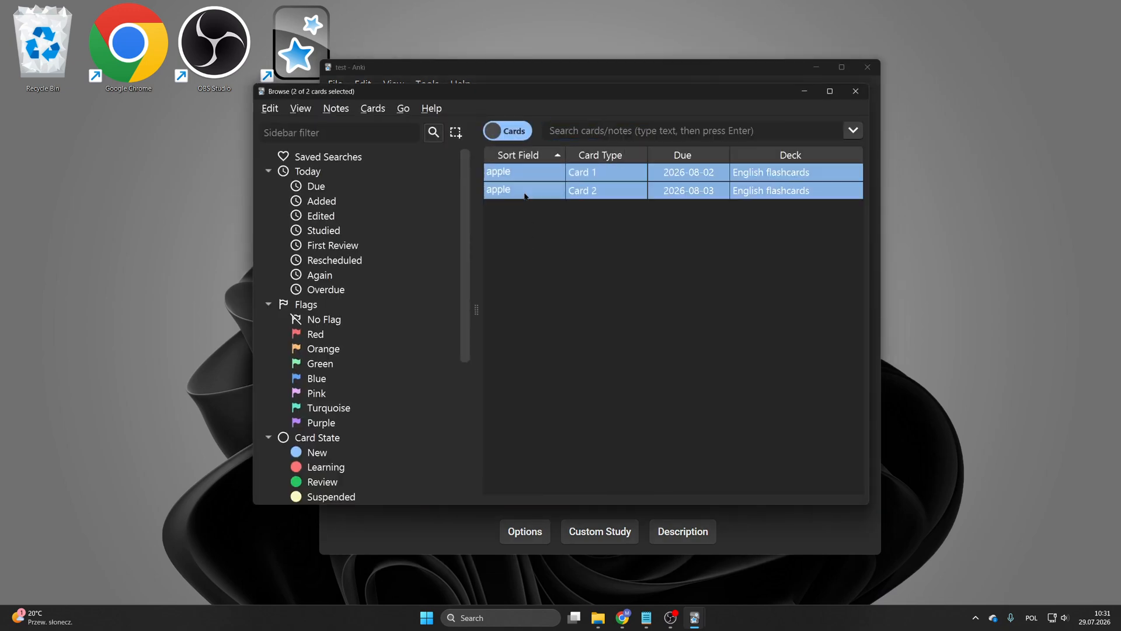
key("Delete")
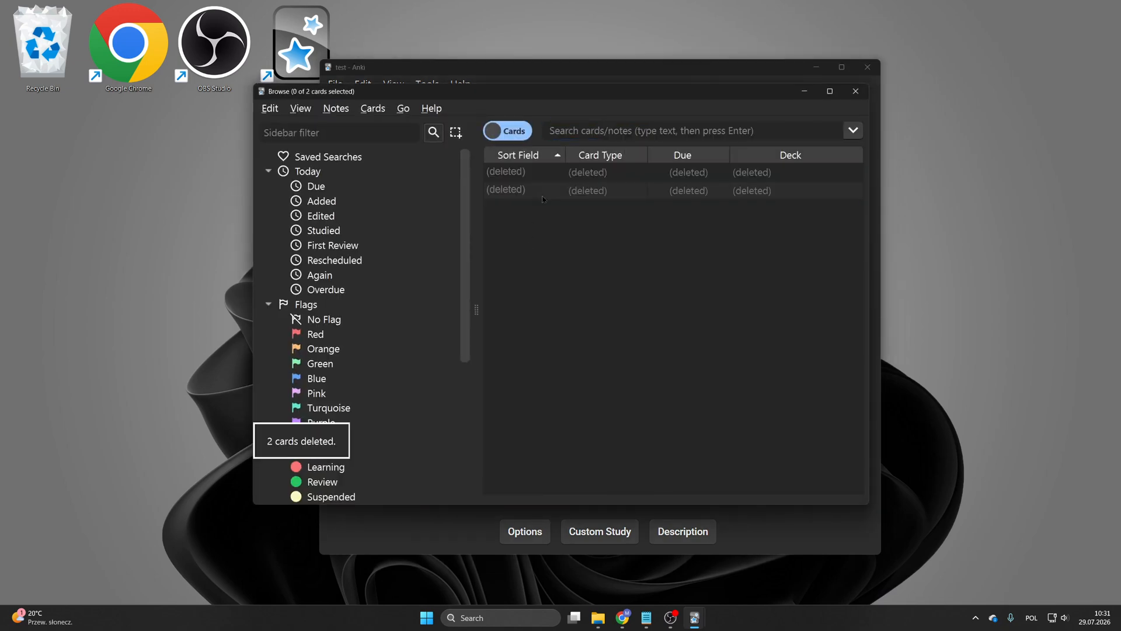
left_click(856, 91)
left_click(498, 114)
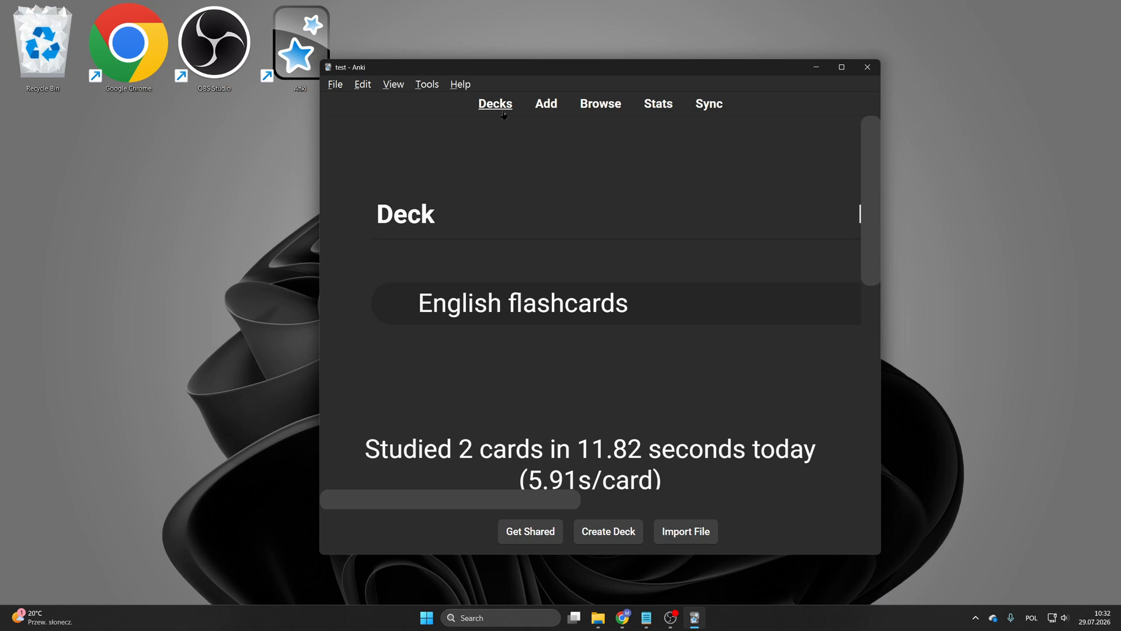
left_click(535, 110)
scroll(433, 151, "down", 1)
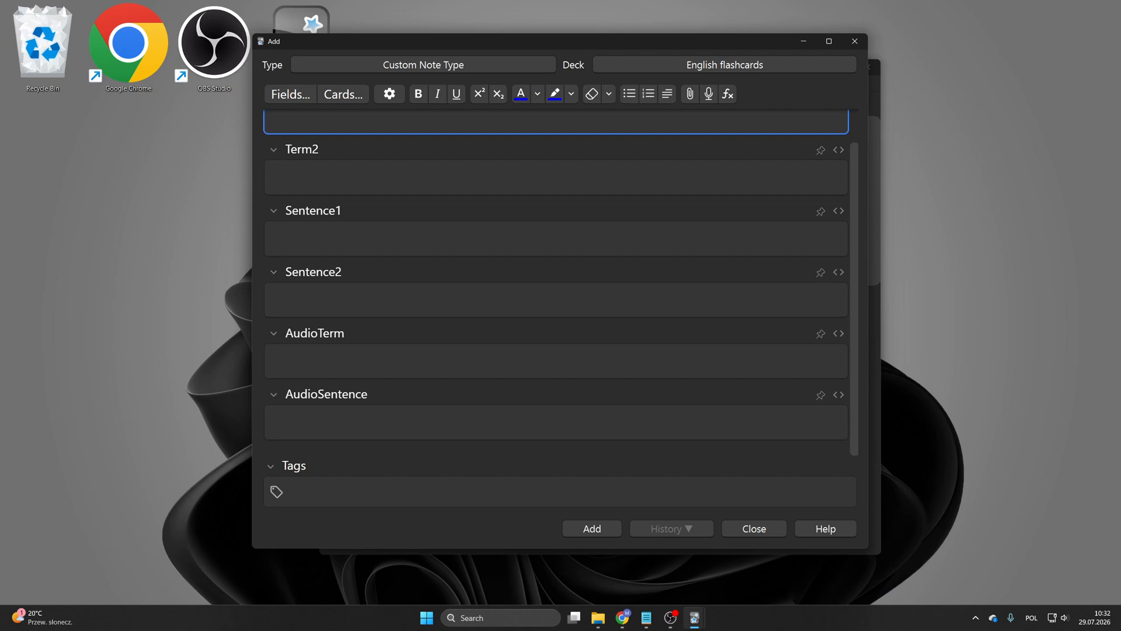
left_click(855, 41)
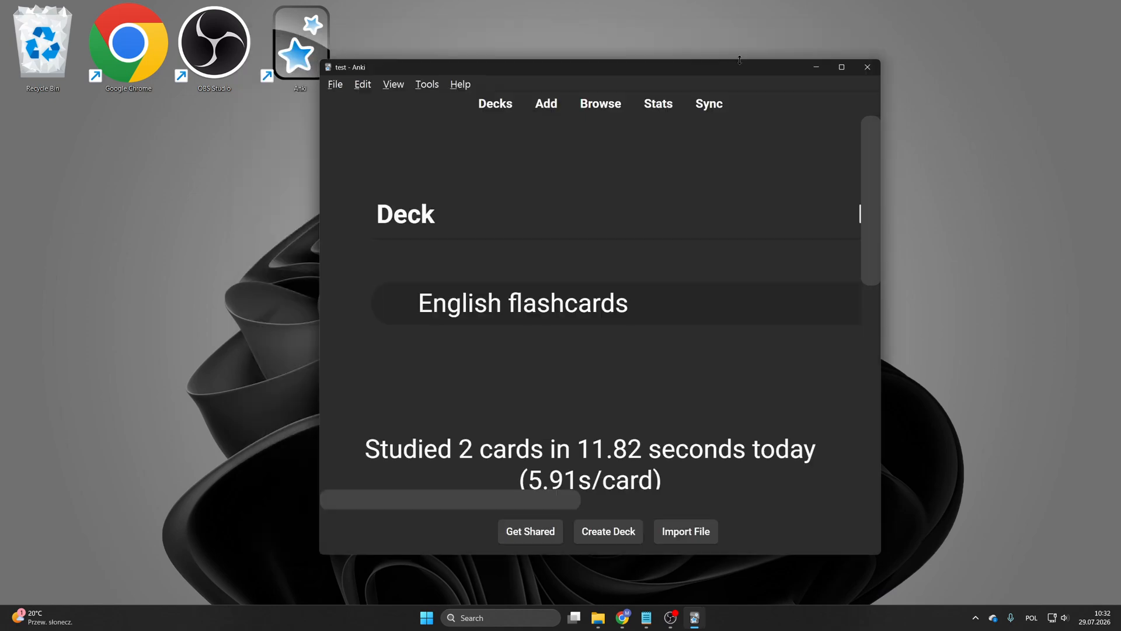
Step: Switch to Gemini in Chrome and paste the flashcard-generation prompt into the message box
left_click_drag(712, 78, 539, 80)
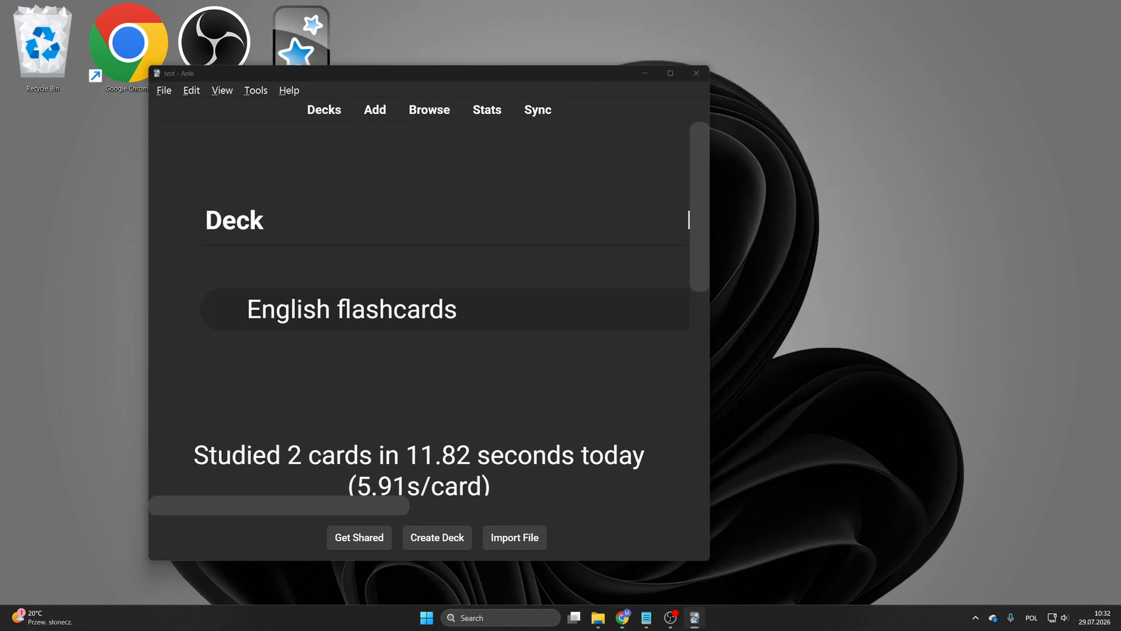
left_click_drag(1120, 169, 483, 173)
double_click(483, 172)
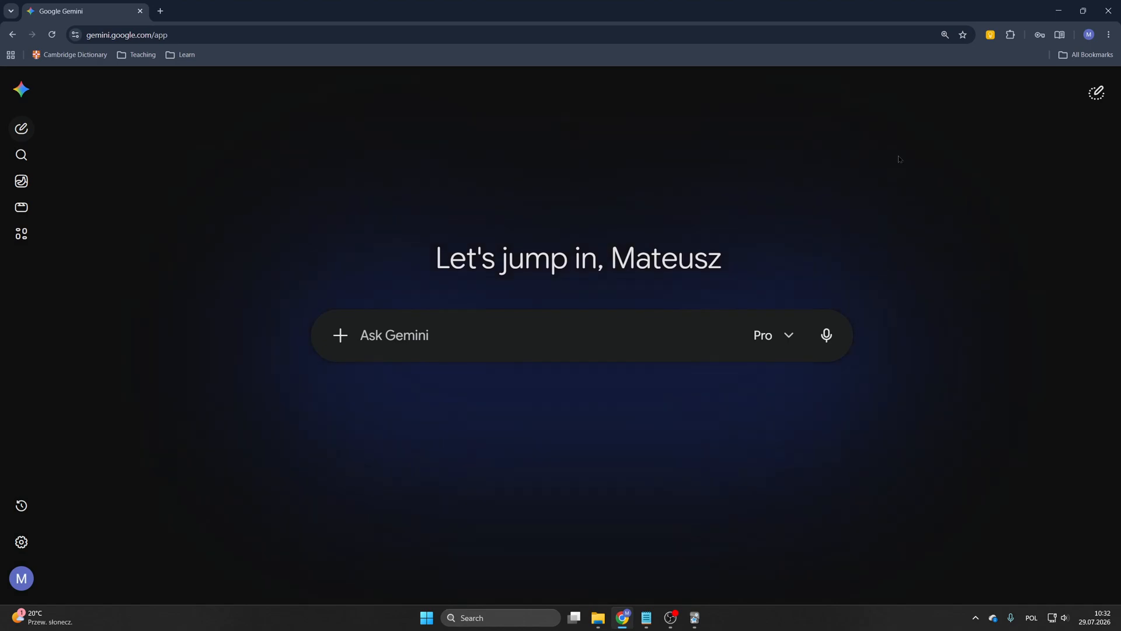
key("alt+Tab")
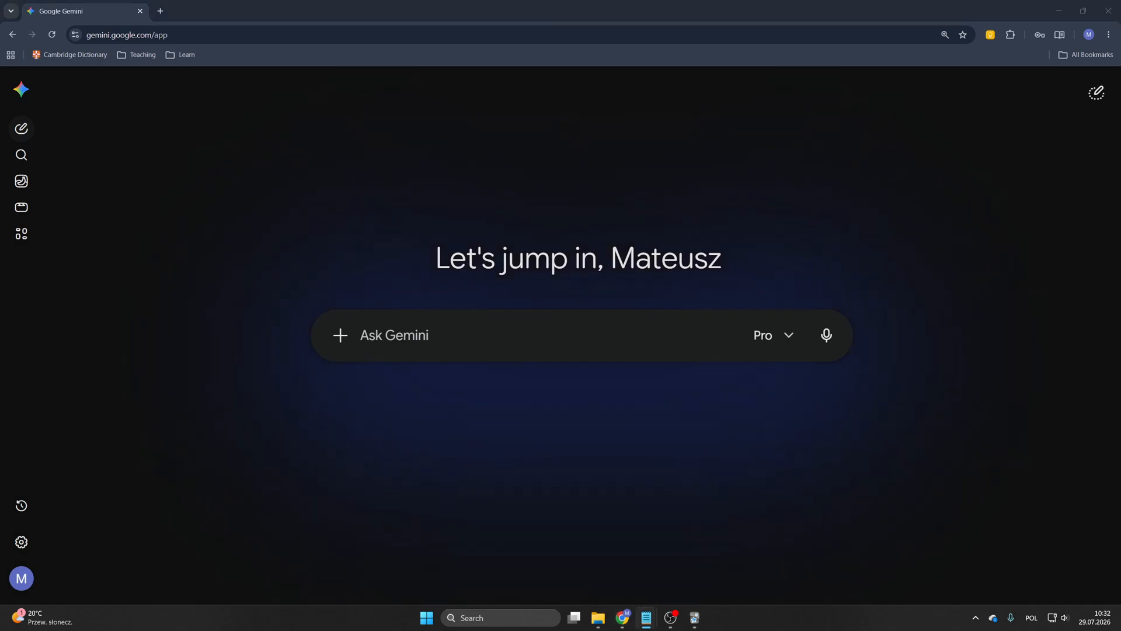
left_click(556, 334)
type("You will generate English flashcard. The flashcards are generated in a .txt file. Each line = one flashcard.  The target terms could include: verbs, adverbs, adjectives, nouns, phrases, idioms.  Each flashcard consists of 4 columns. The columns are separated by TAB.  The columns are: - term (a word, phrase etc.) - meaning (in POLISH) - example sentence (on a B2 level) containing the target term - POLISH translation of the sentence.  Generate the flashcards in batches. 25 flashcards each.")
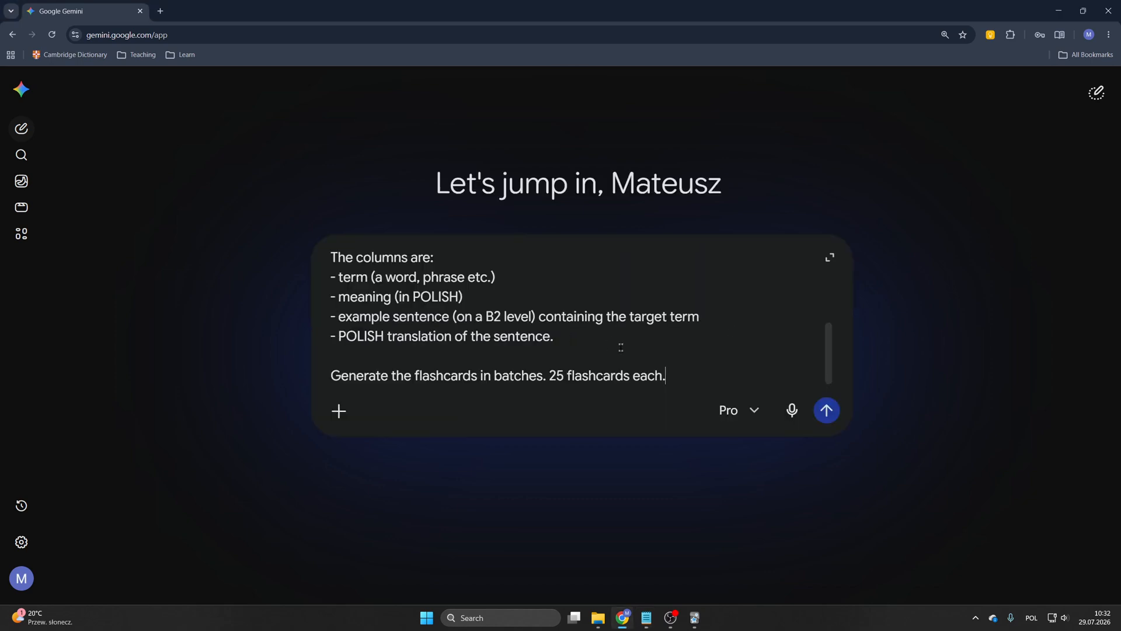
Step: Review the expanded prompt, highlighting its column list, the POLISH meaning requirement and the B2 sentence level
left_click(830, 256)
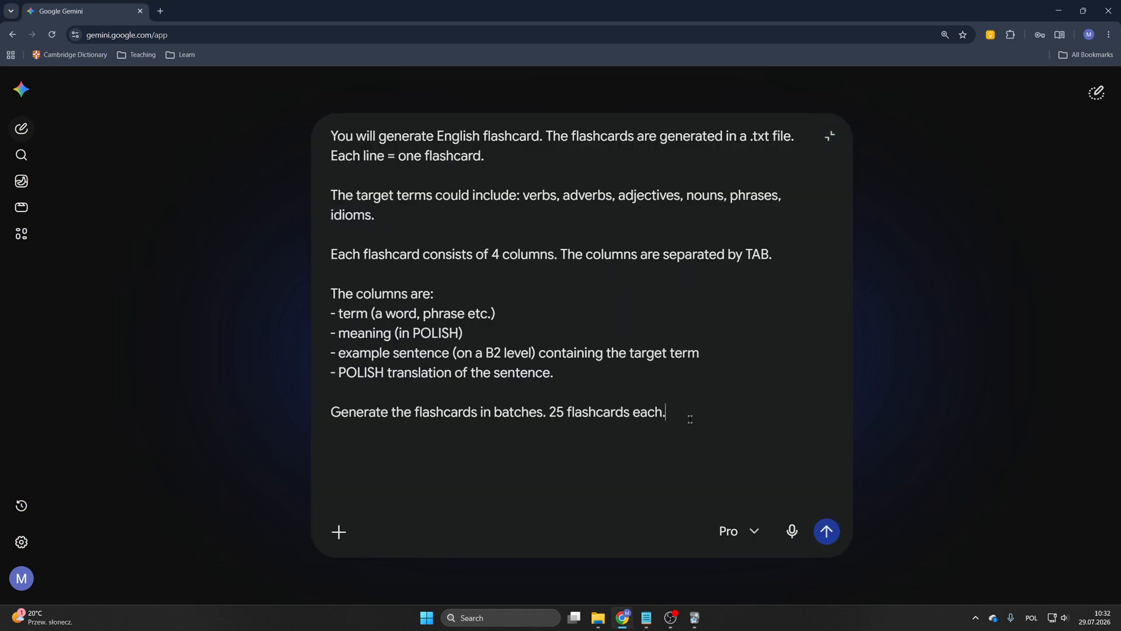
left_click_drag(691, 419, 315, 131)
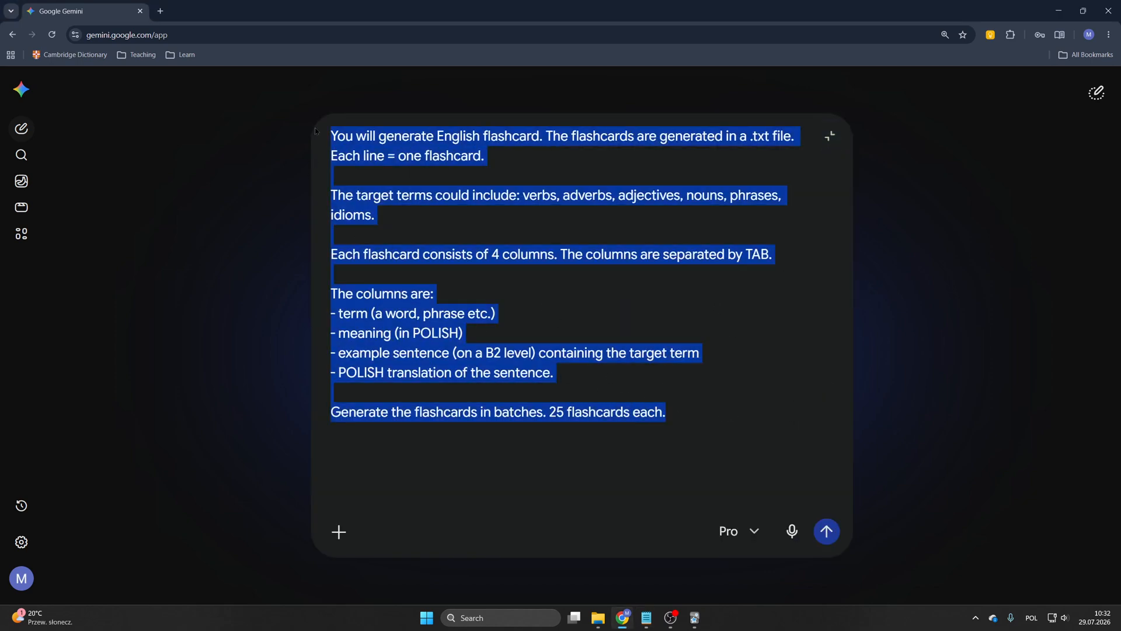
left_click(621, 338)
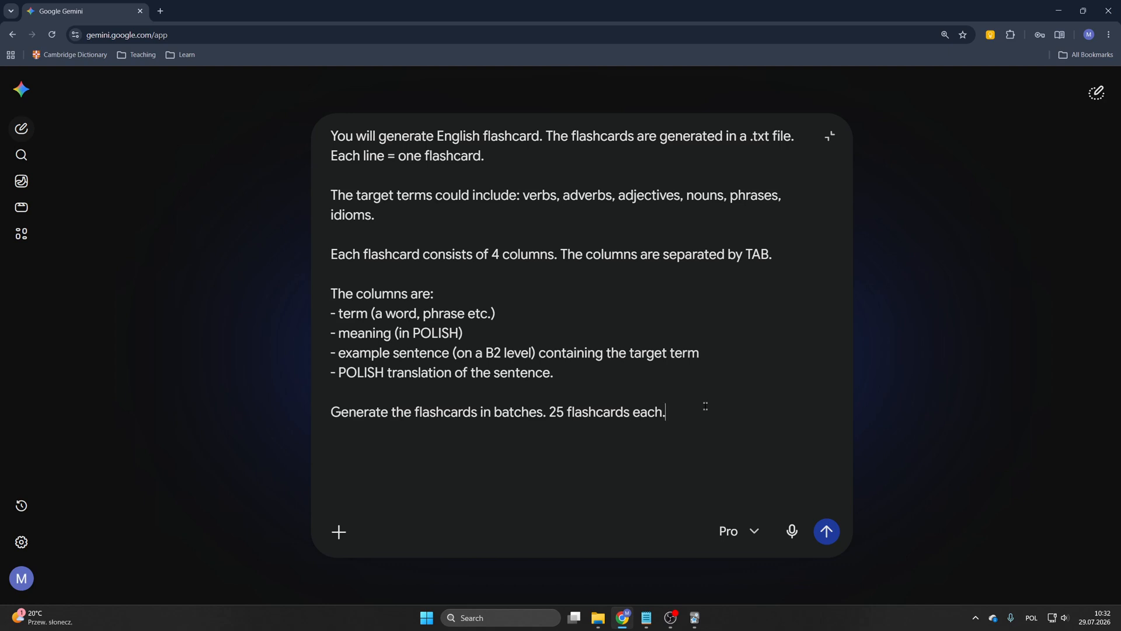
left_click_drag(554, 374, 331, 319)
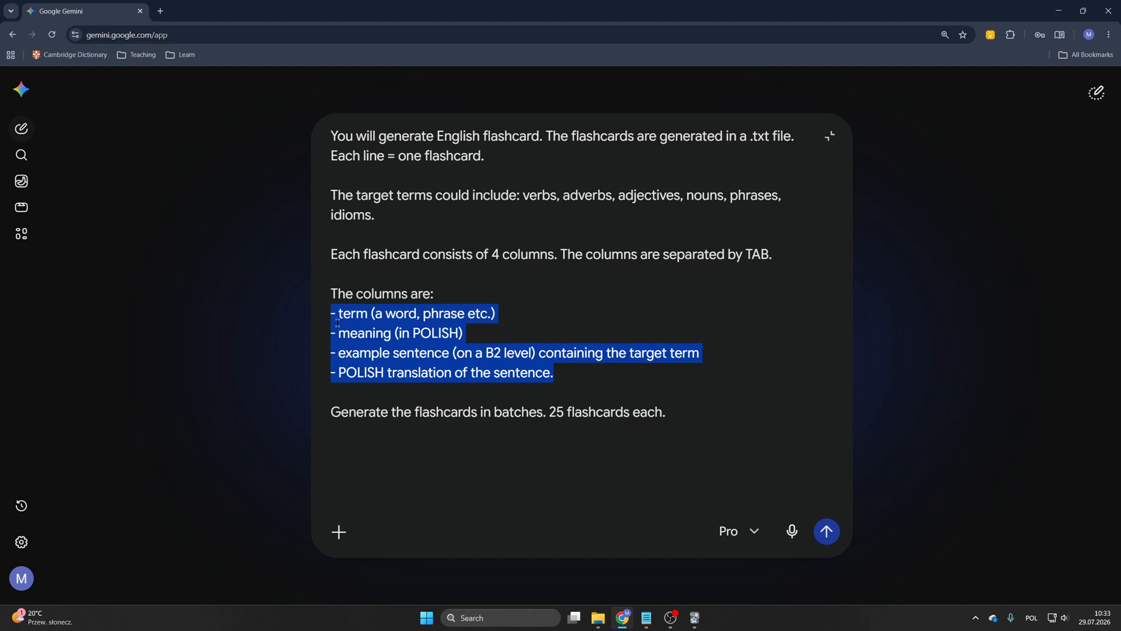
left_click(361, 366)
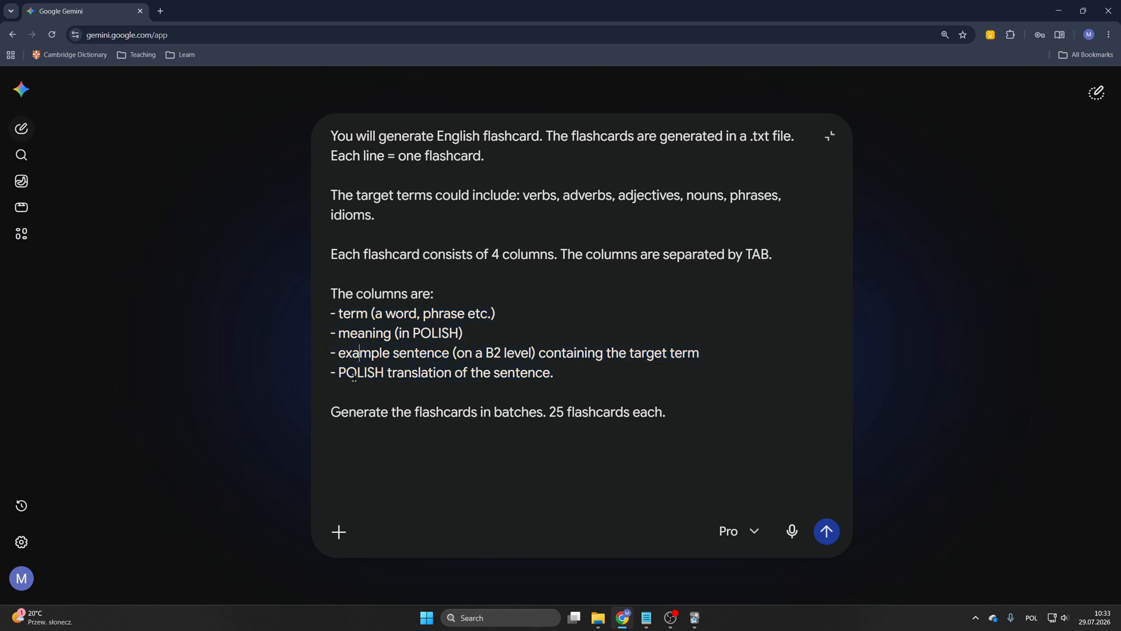
left_click_drag(339, 373, 386, 374)
left_click_drag(413, 333, 458, 333)
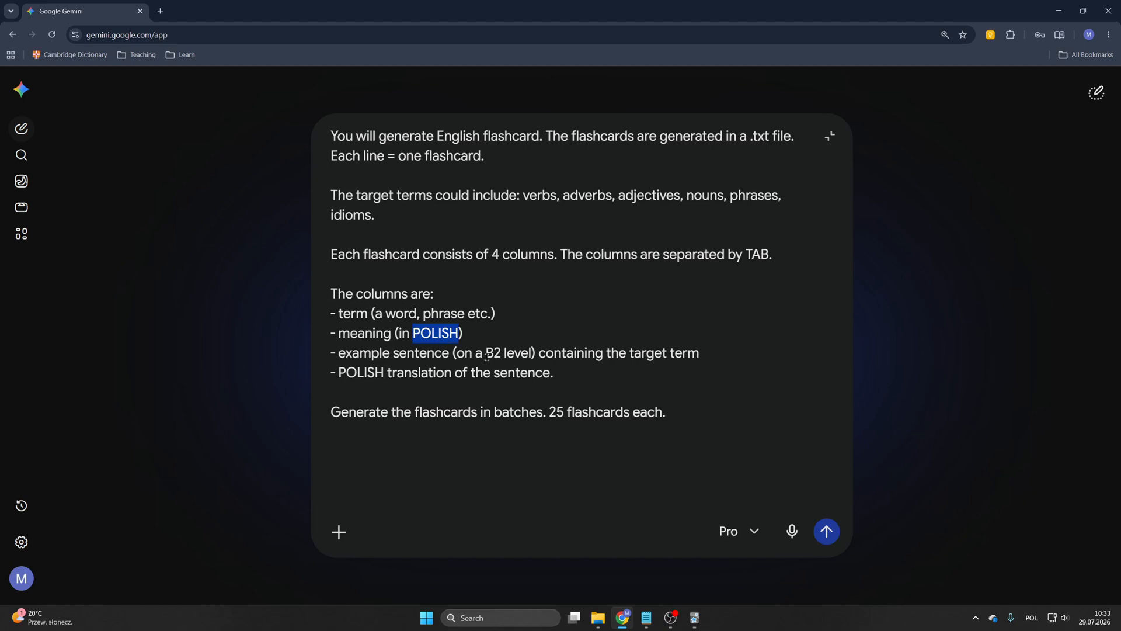
left_click_drag(486, 353, 500, 354)
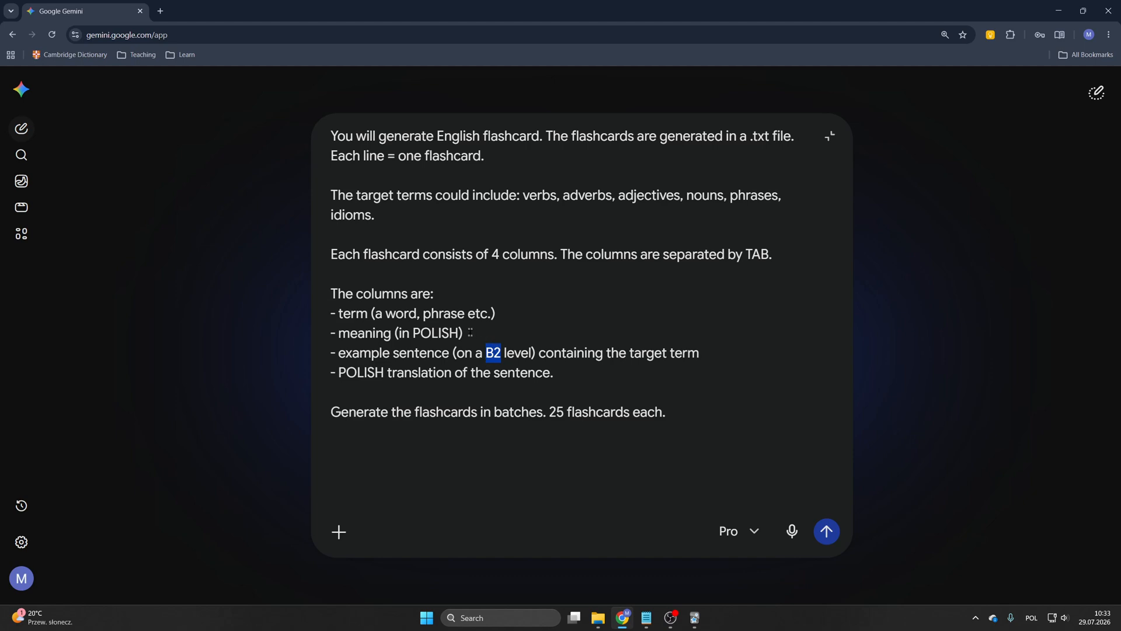
left_click(501, 352)
left_click_drag(338, 352, 773, 362)
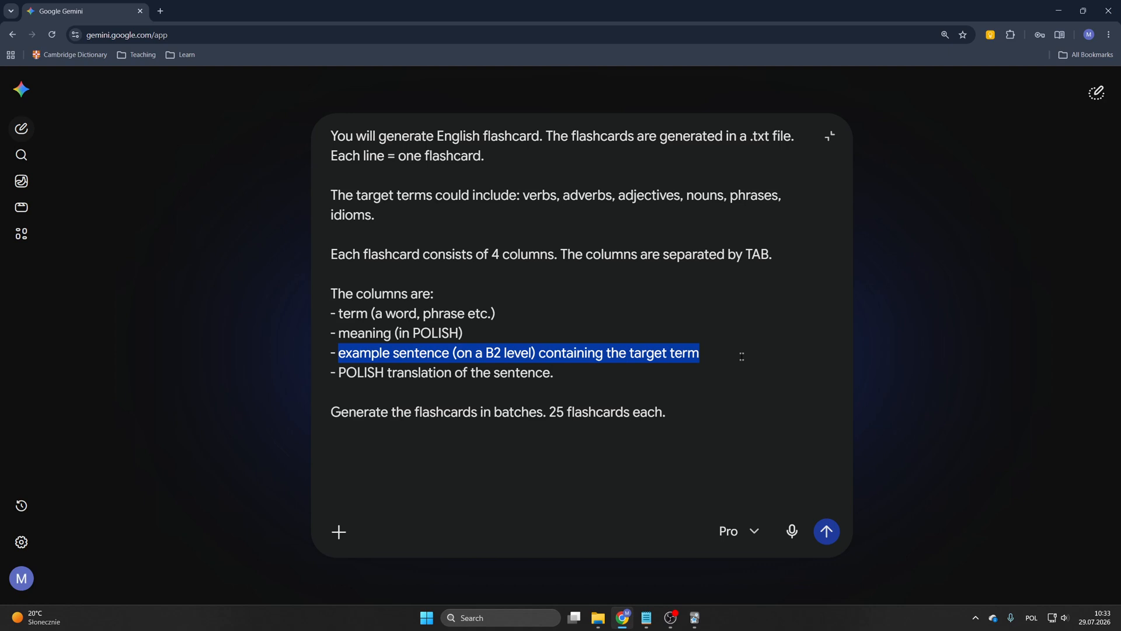
left_click_drag(696, 411, 310, 122)
left_click(604, 280)
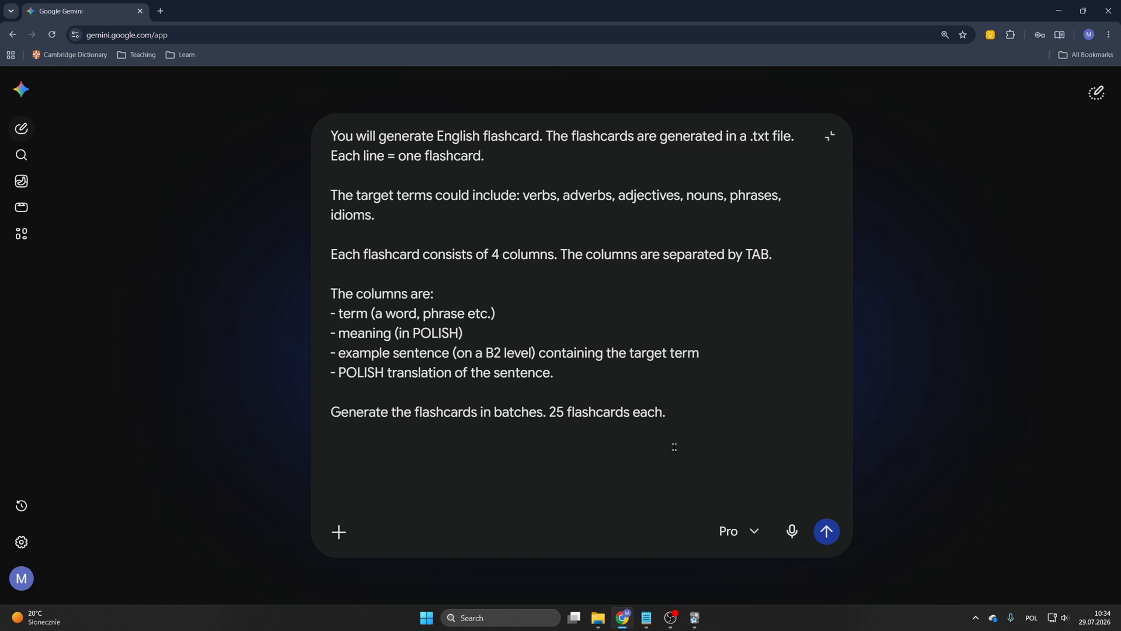
key("shift+Return")
key("shift+Return")
type("At first use these:")
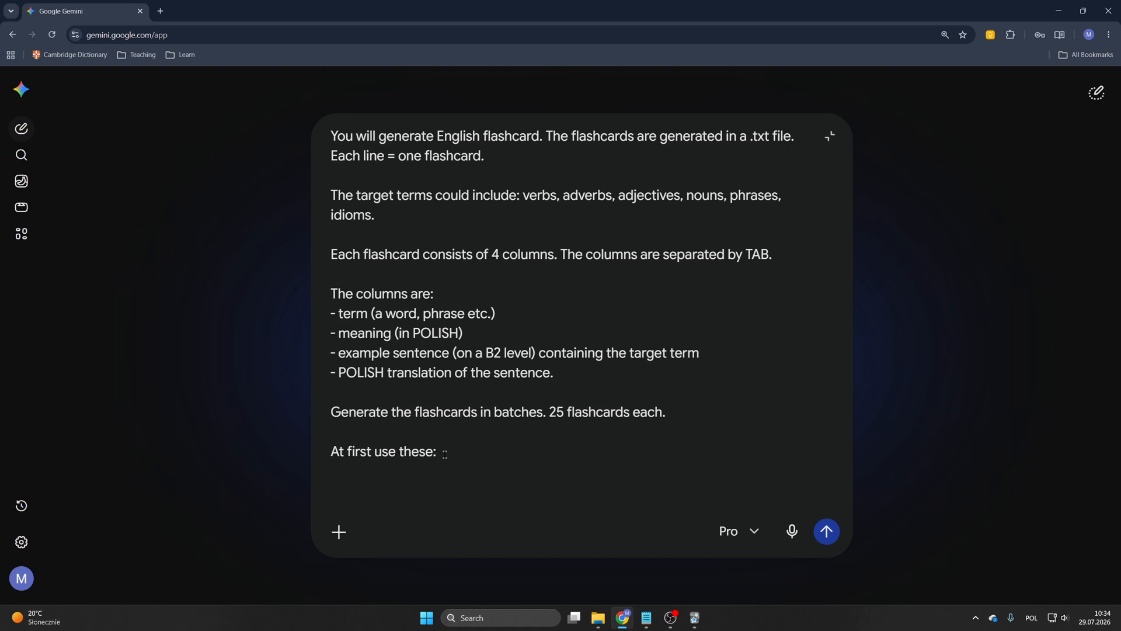
left_click_drag(440, 453, 327, 453)
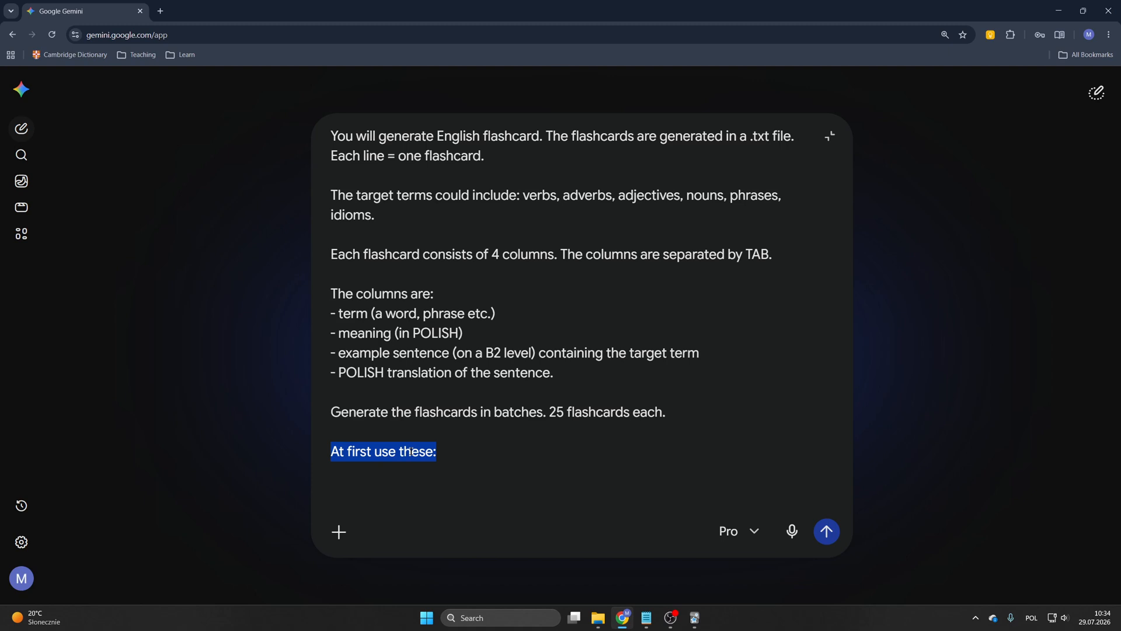
key("BackSpace")
key("BackSpace")
key("BackSpace")
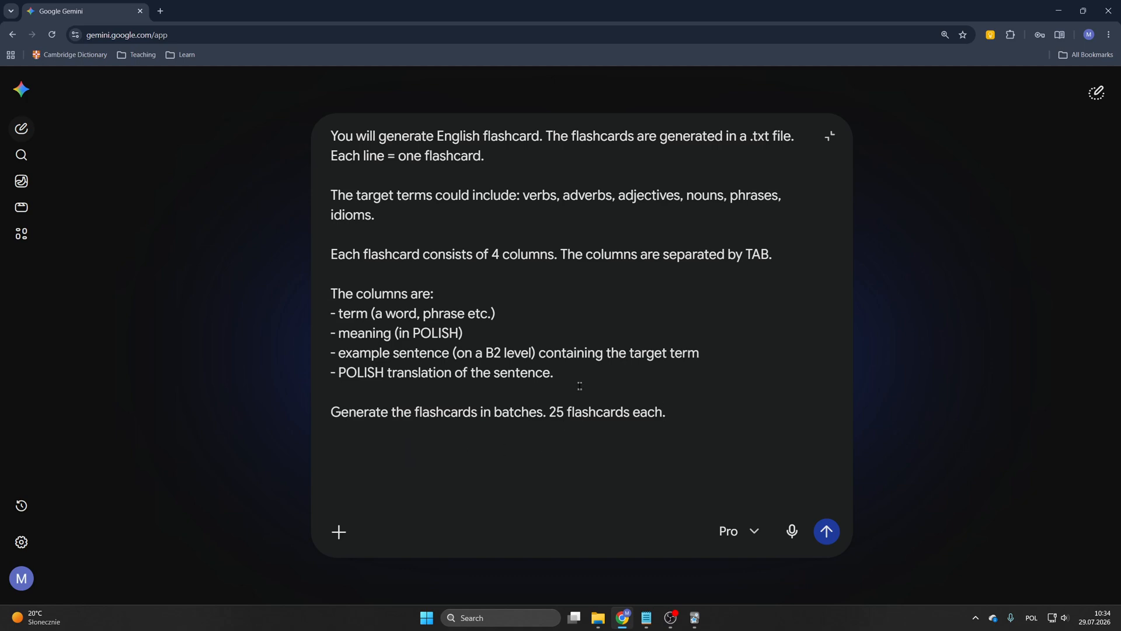
Step: Send the prompt to Gemini and restore the browser to a smaller window
left_click(826, 531)
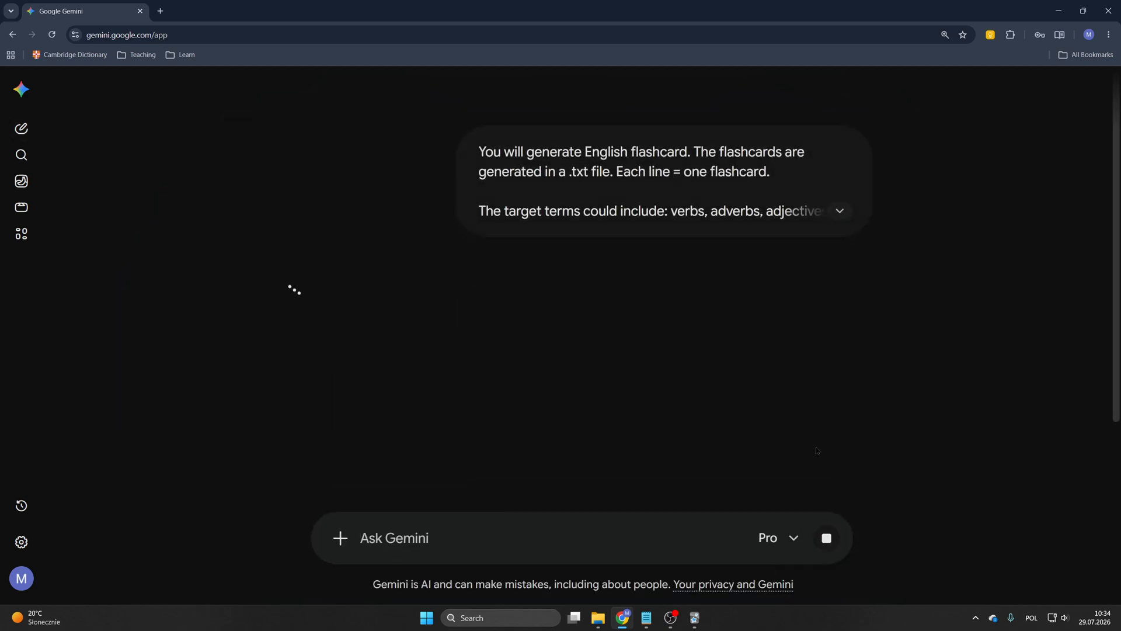
left_click_drag(828, 10, 513, 126)
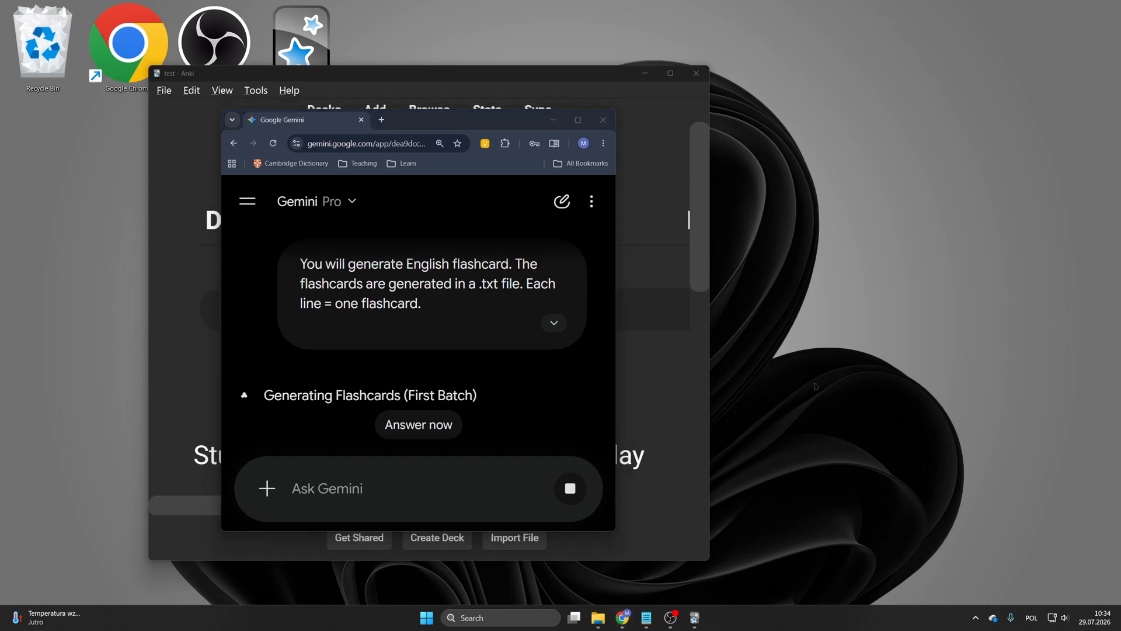
Step: Create a new text document on the desktop and open it in Notepad beside the browser
right_click(816, 184)
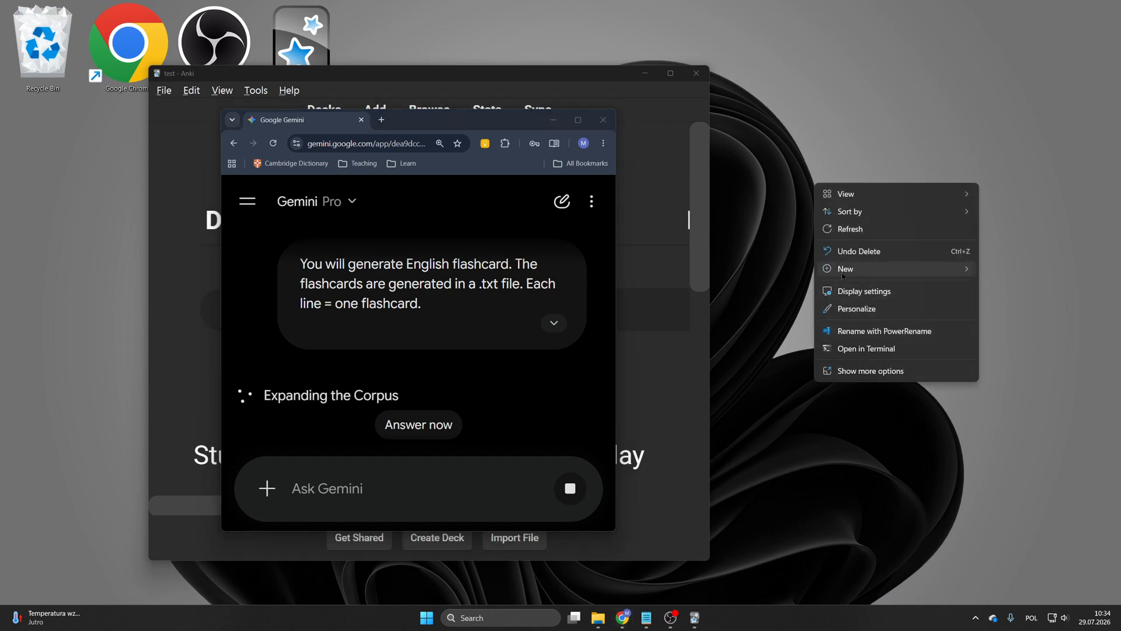
mouse_move(844, 270)
left_click(1022, 358)
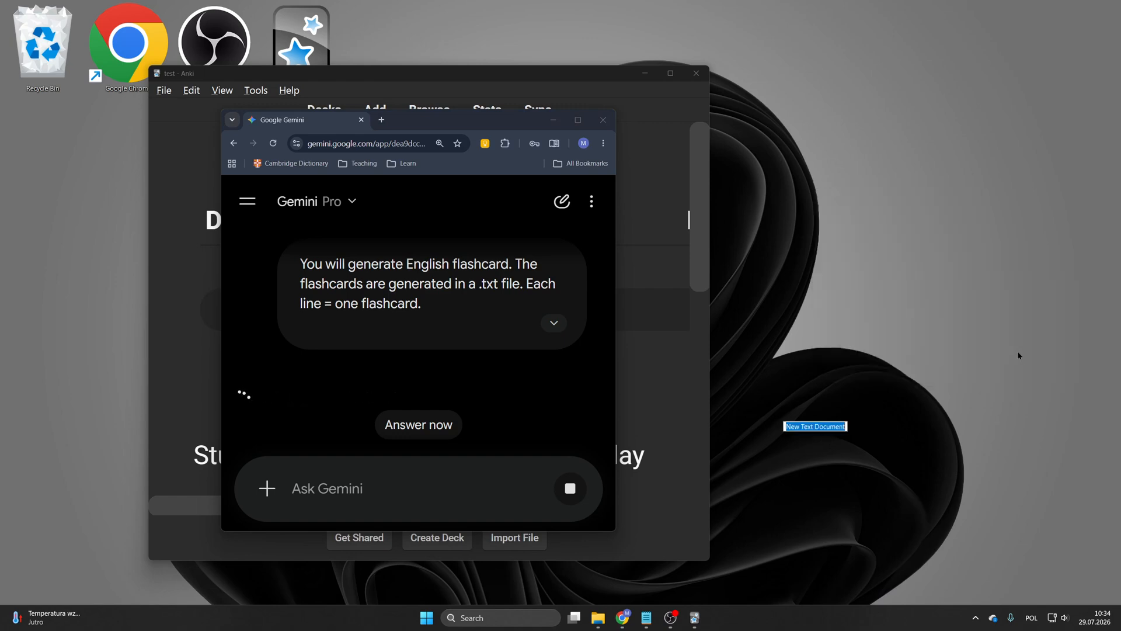
left_click(797, 390)
double_click(797, 391)
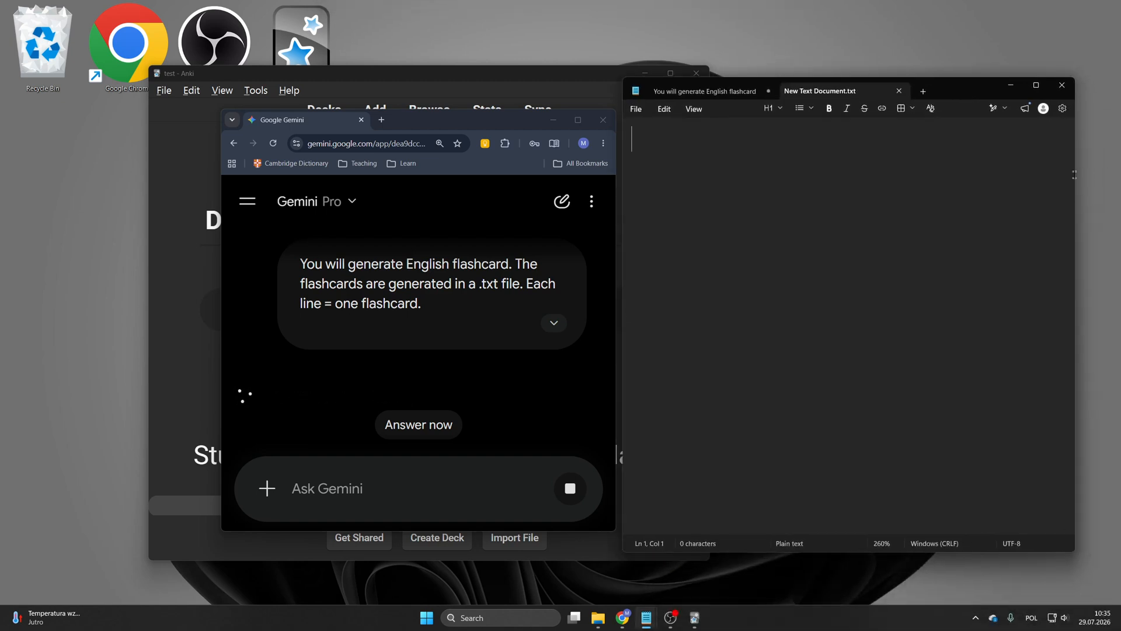
left_click_drag(1075, 175, 949, 187)
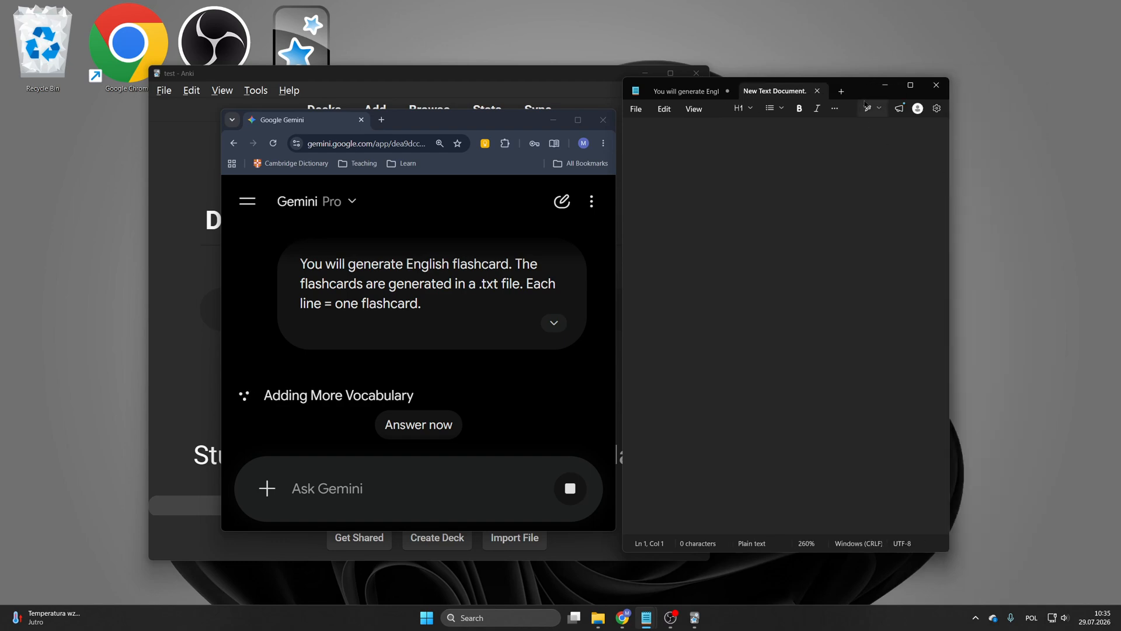
left_click_drag(864, 93, 983, 66)
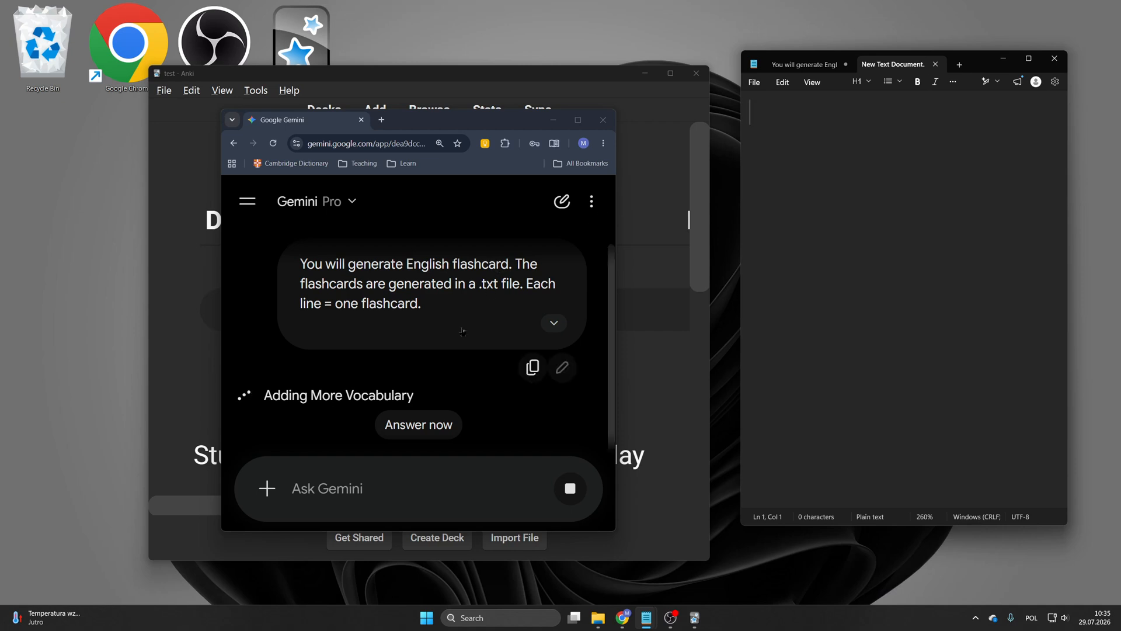
Step: Have Gemini answer now, open the generated flashcards_batch_1.txt file and download it
left_click(419, 426)
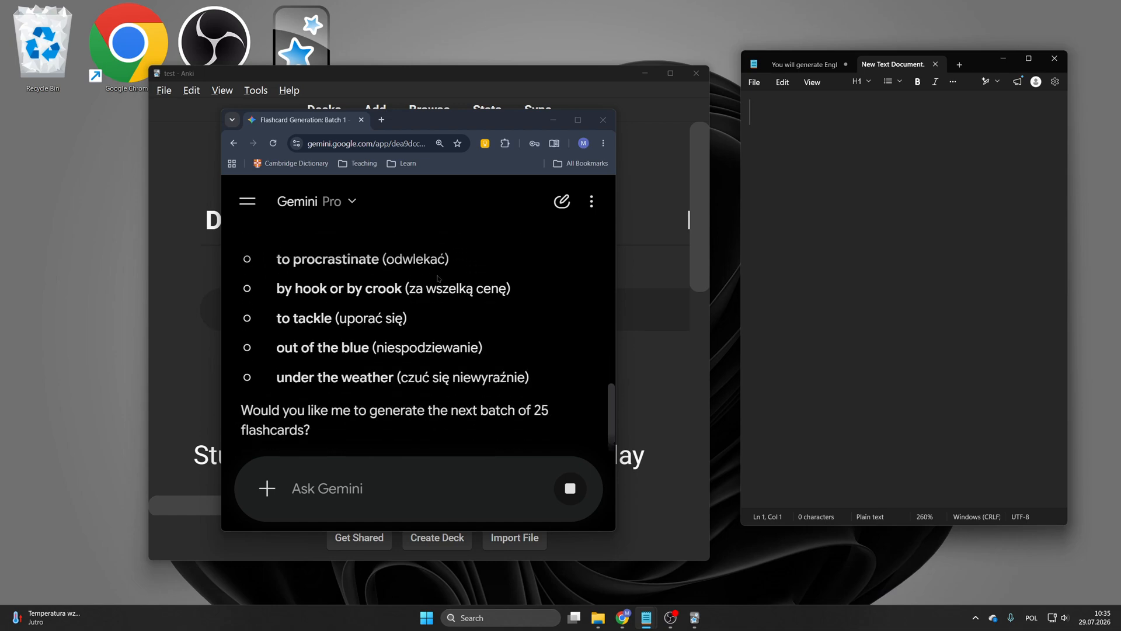
scroll(438, 279, "up", 4)
scroll(438, 278, "down", 3)
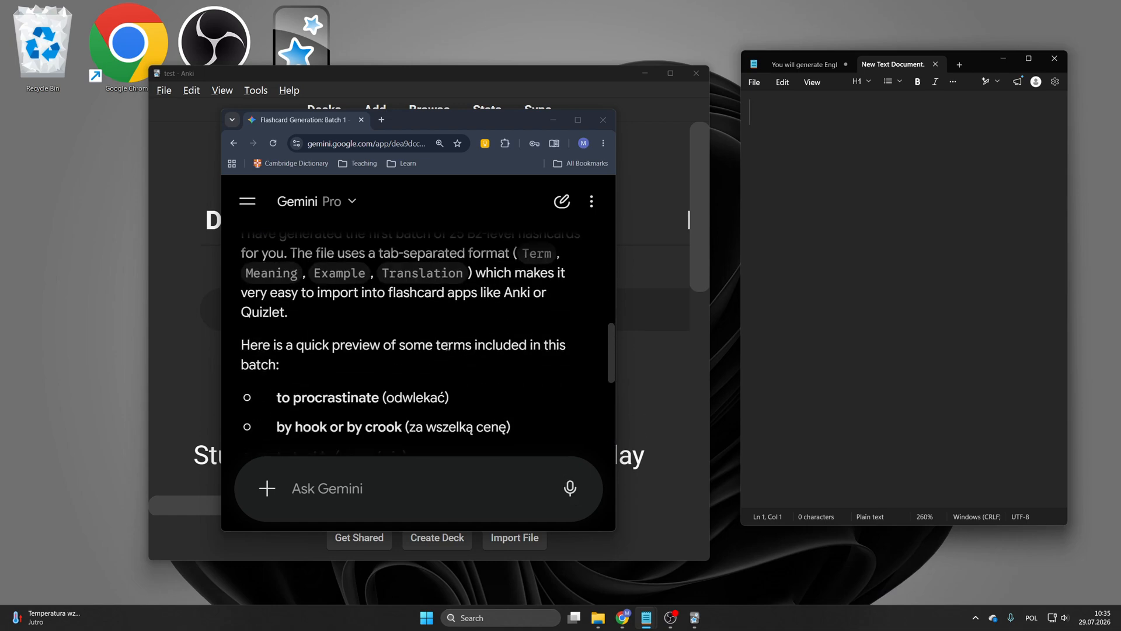
scroll(451, 364, "up", 4)
left_click(452, 392)
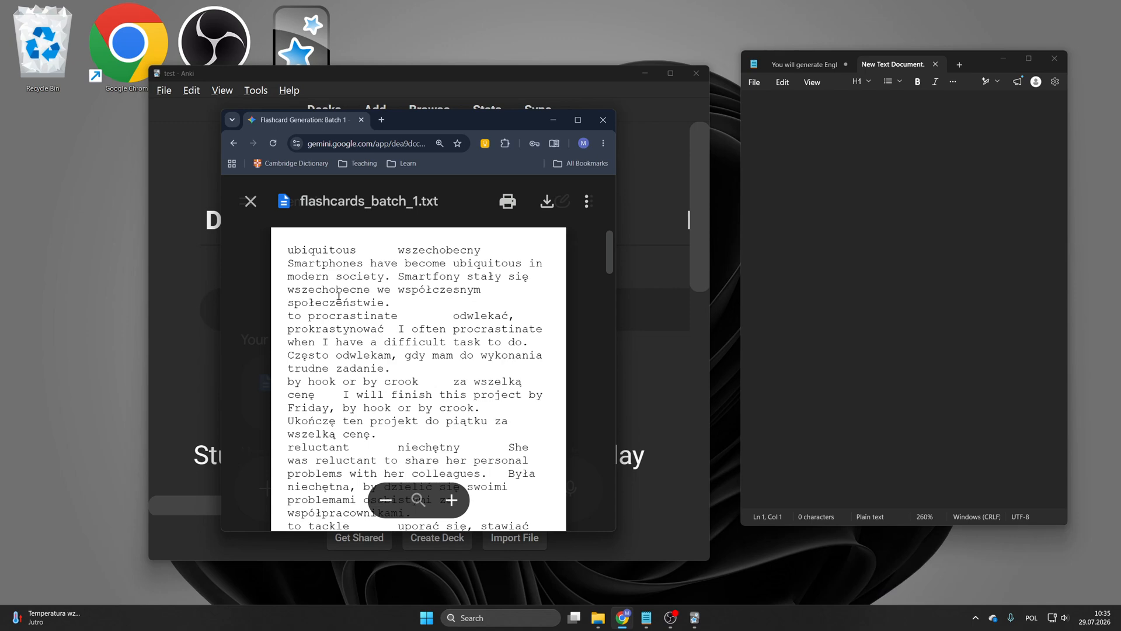
scroll(339, 296, "down", 1)
left_click(545, 202)
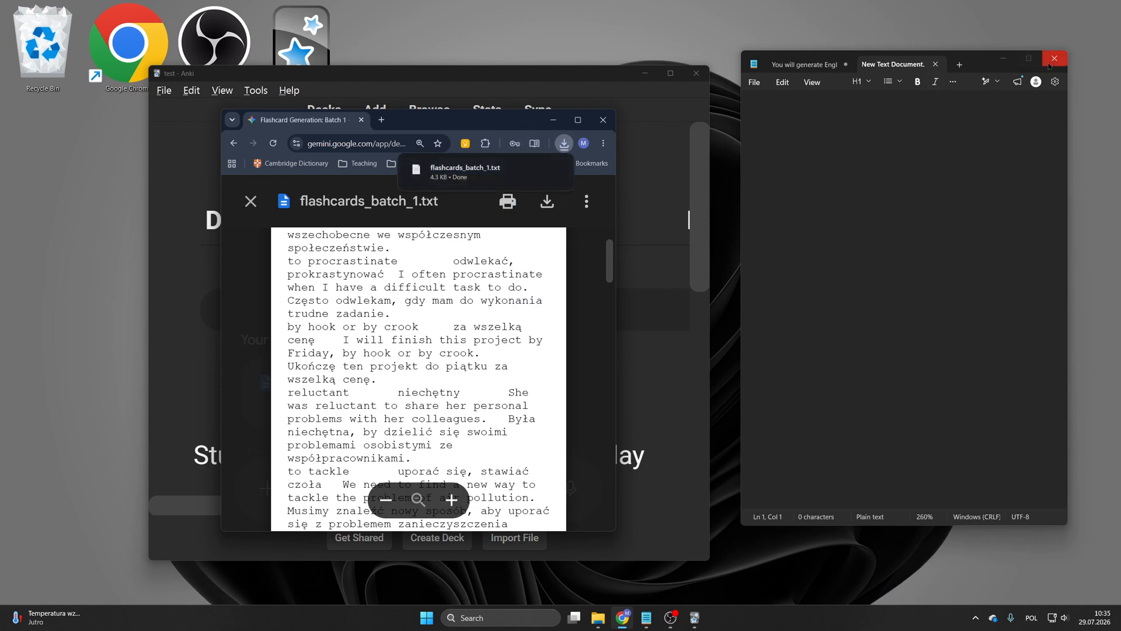
Step: Close Notepad without saving the prompt document
left_click(1050, 66)
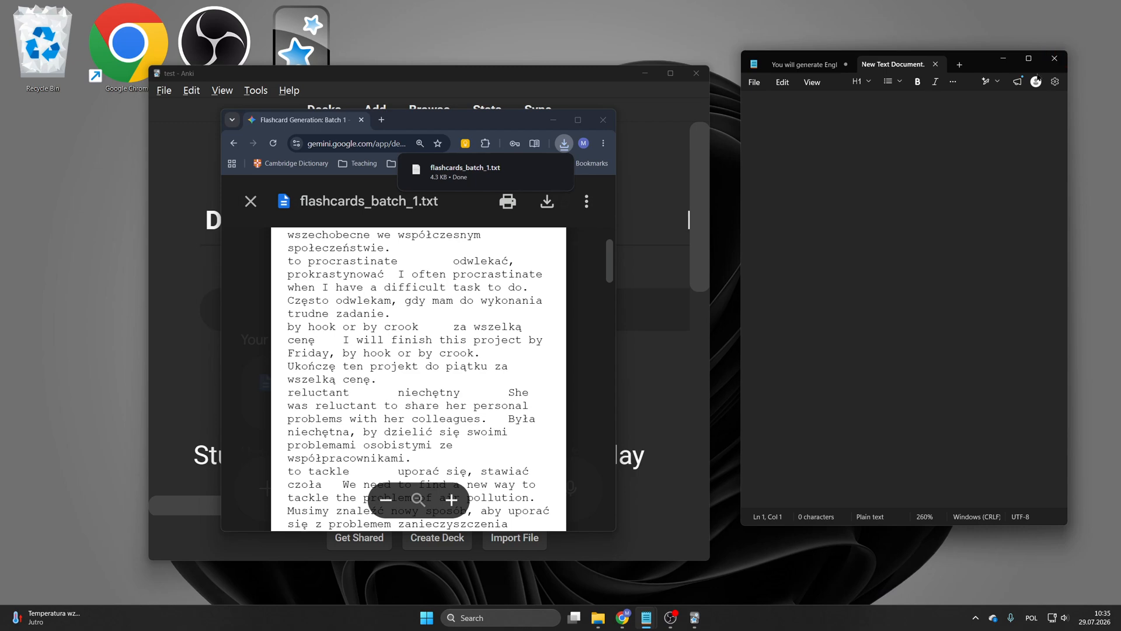
left_click(1054, 60)
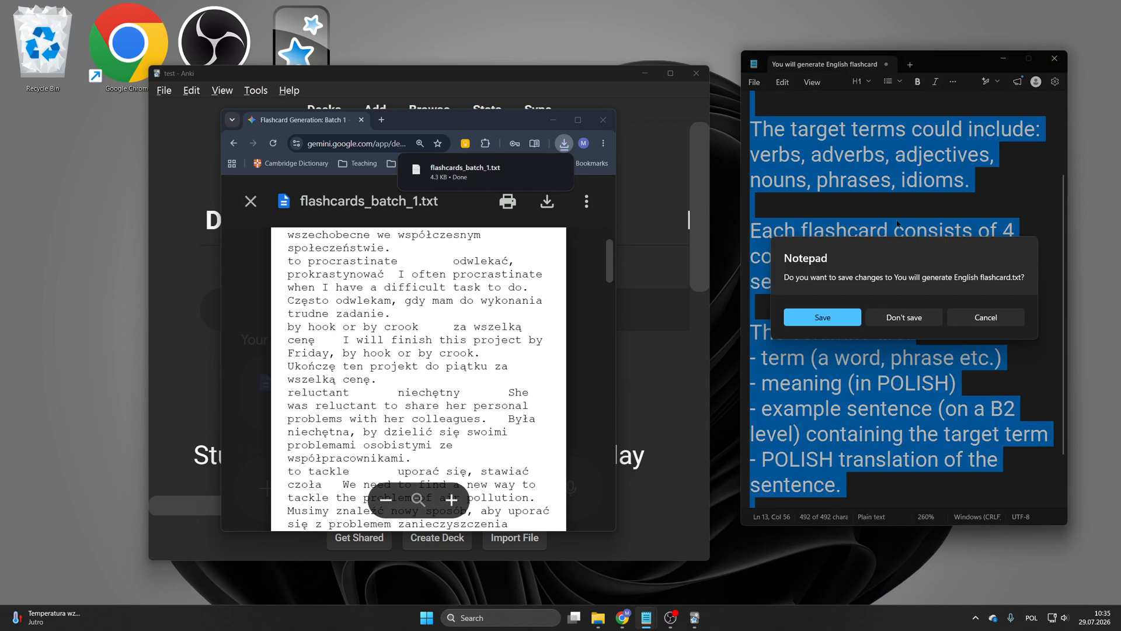
left_click(986, 317)
left_click(1003, 59)
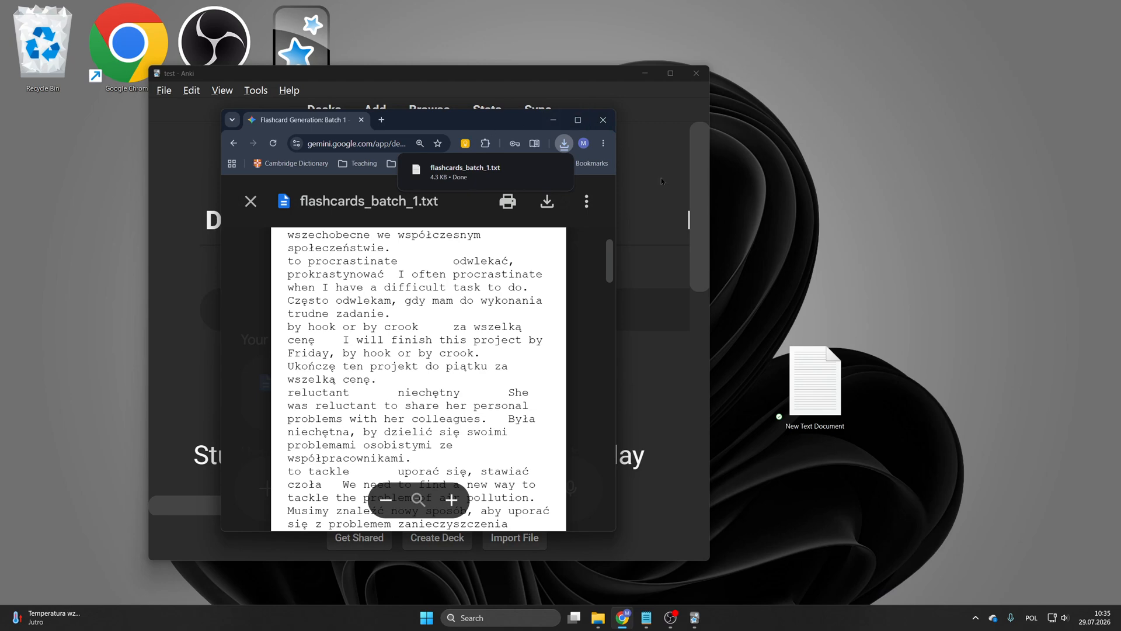
Step: Arrange the Anki and Chrome windows side by side on the screen
left_click(685, 208)
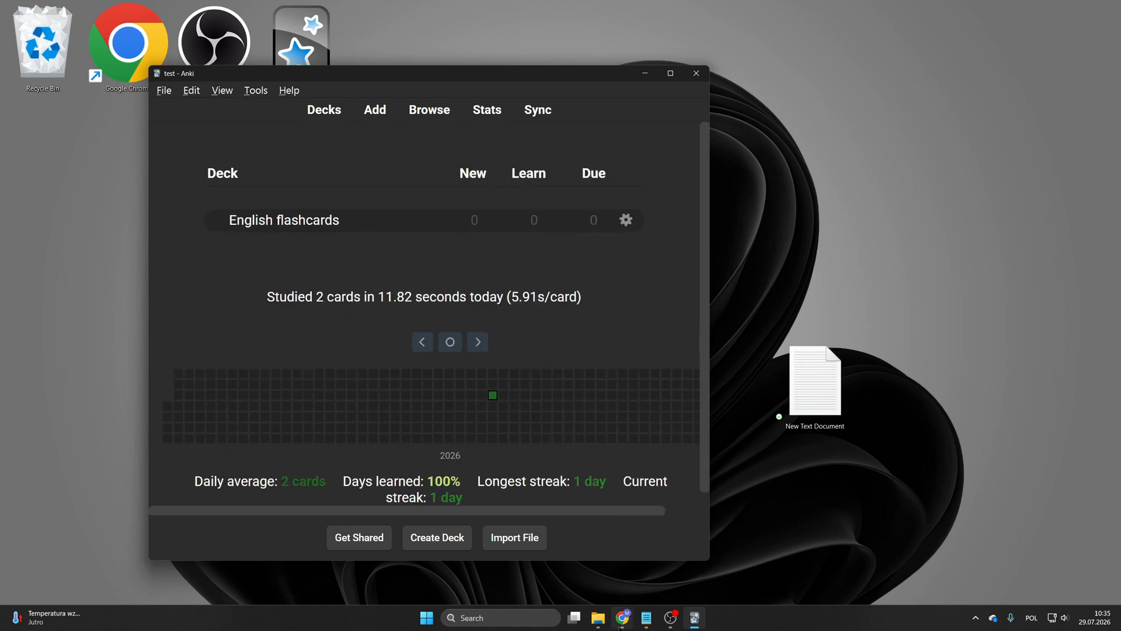
left_click(623, 617)
left_click_drag(497, 123, 965, 80)
left_click_drag(605, 78, 535, 65)
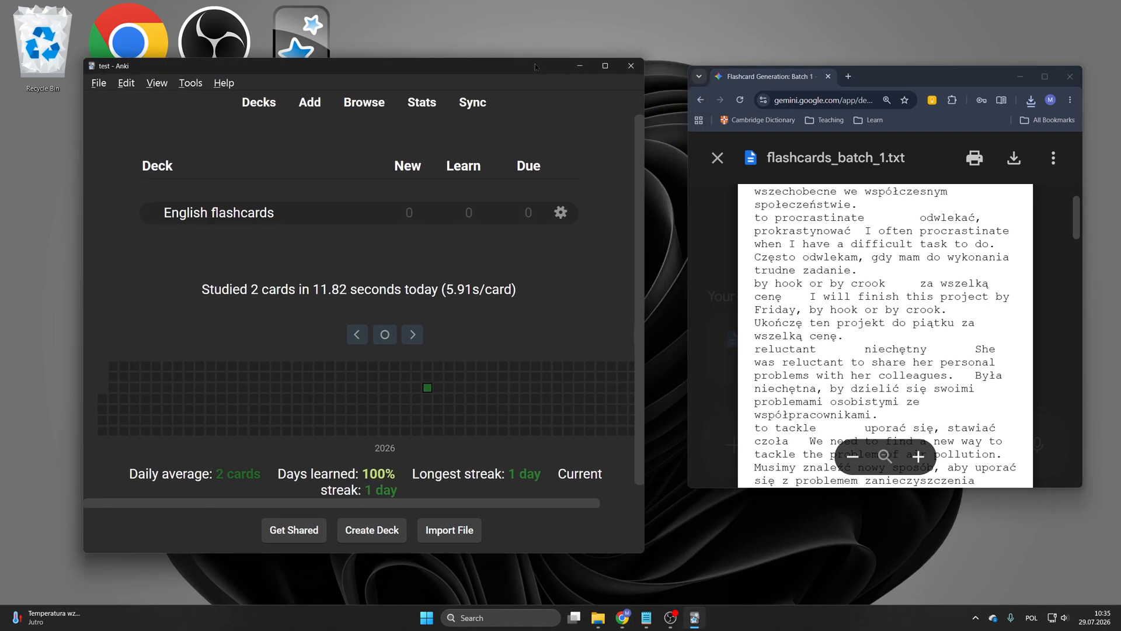
Step: Drag the downloaded flashcards_batch_1.txt from the download history into Anki to start an import
left_click(1031, 100)
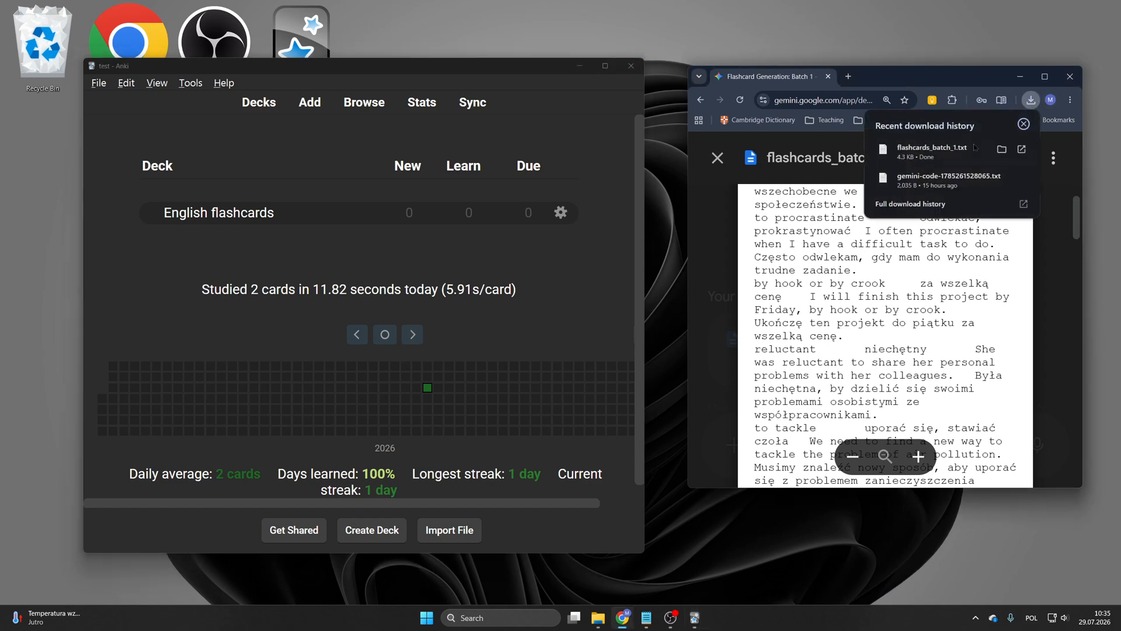
left_click_drag(961, 149, 260, 245)
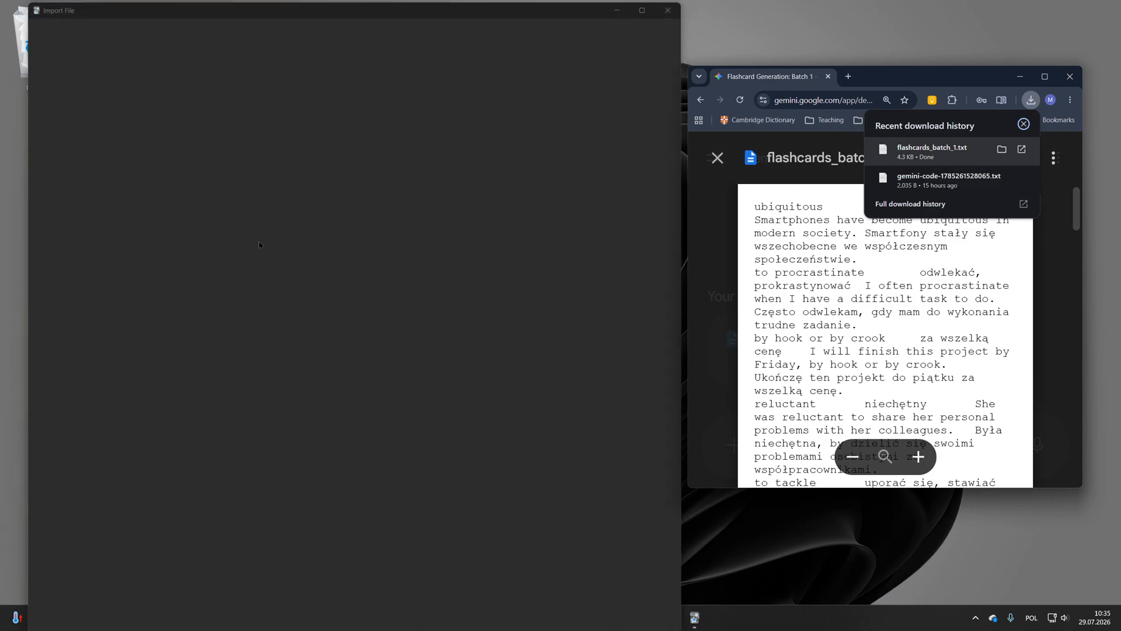
Step: Inspect the import preview columns and the field separator setting
scroll(418, 250, "down", 3)
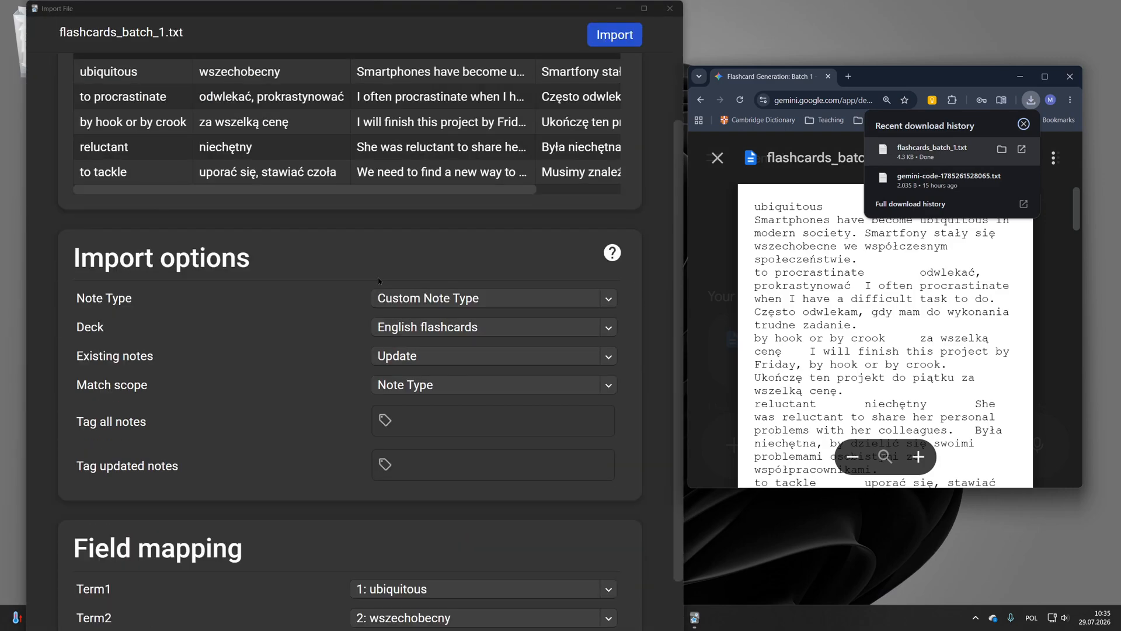
scroll(415, 257, "up", 2)
left_click_drag(357, 299, 398, 290)
left_click_drag(121, 146, 457, 146)
left_click(475, 157)
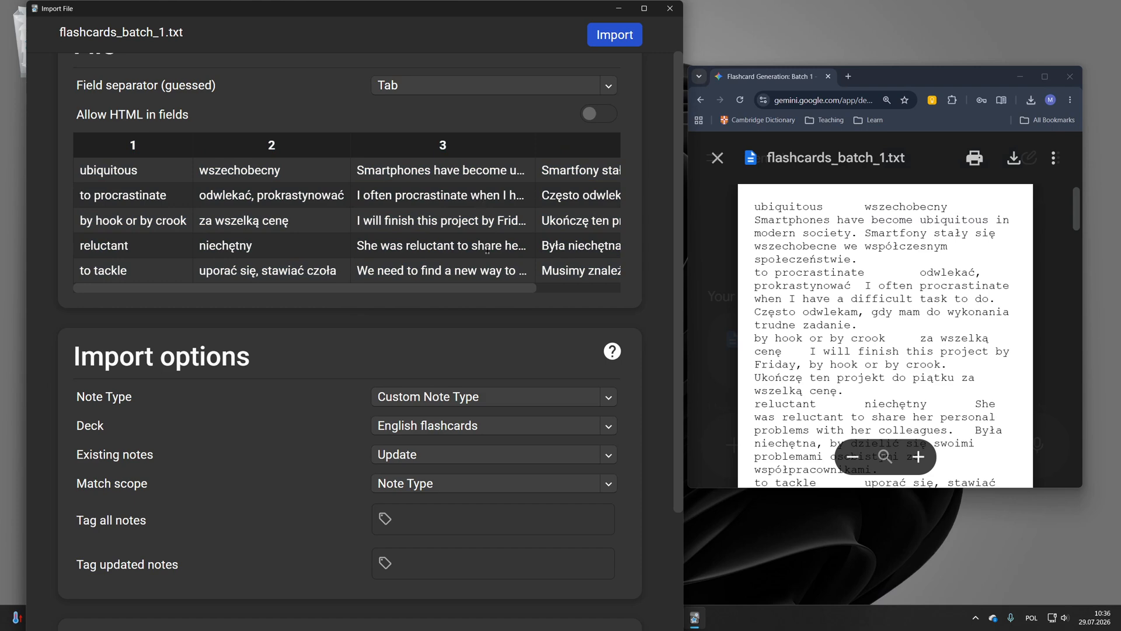
left_click_drag(420, 297, 343, 299)
left_click(422, 86)
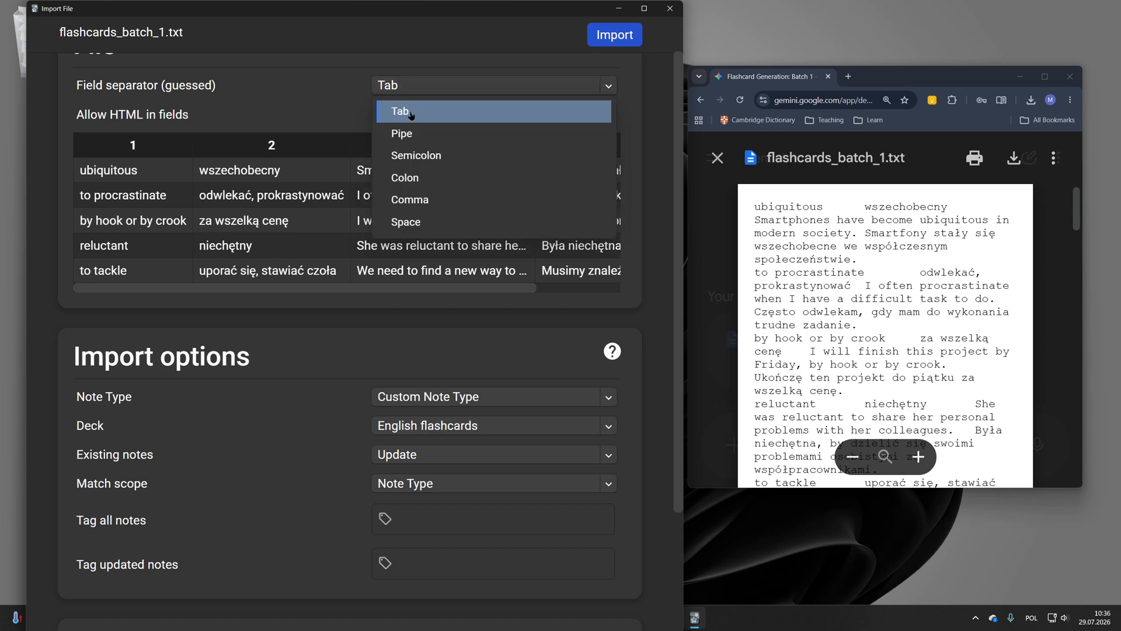
left_click(411, 111)
scroll(397, 268, "down", 1)
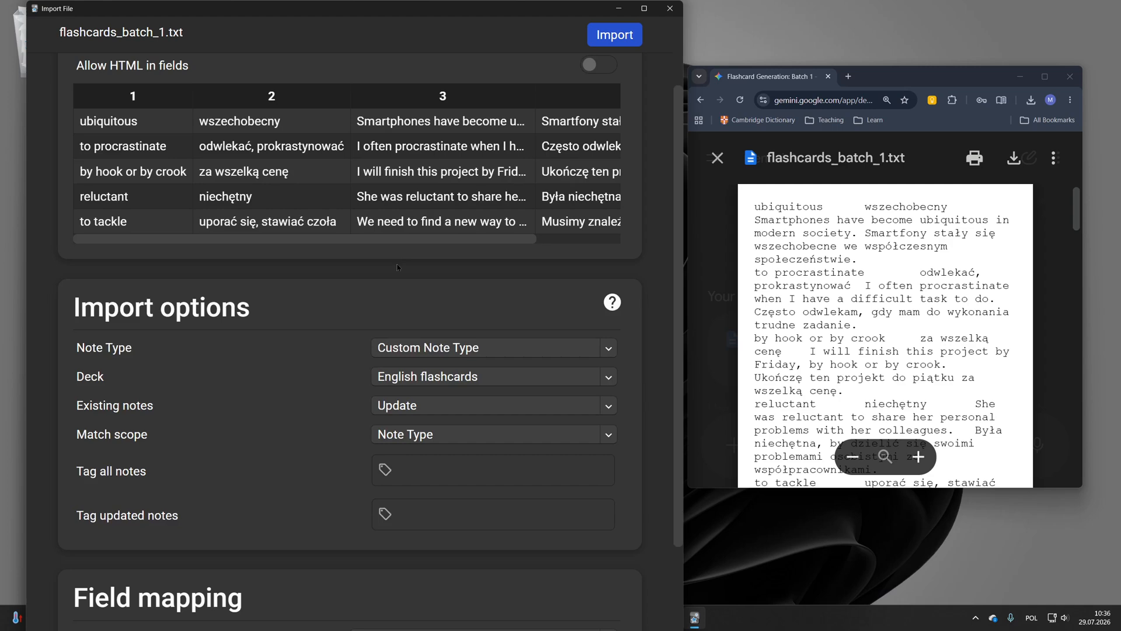
scroll(397, 268, "down", 2)
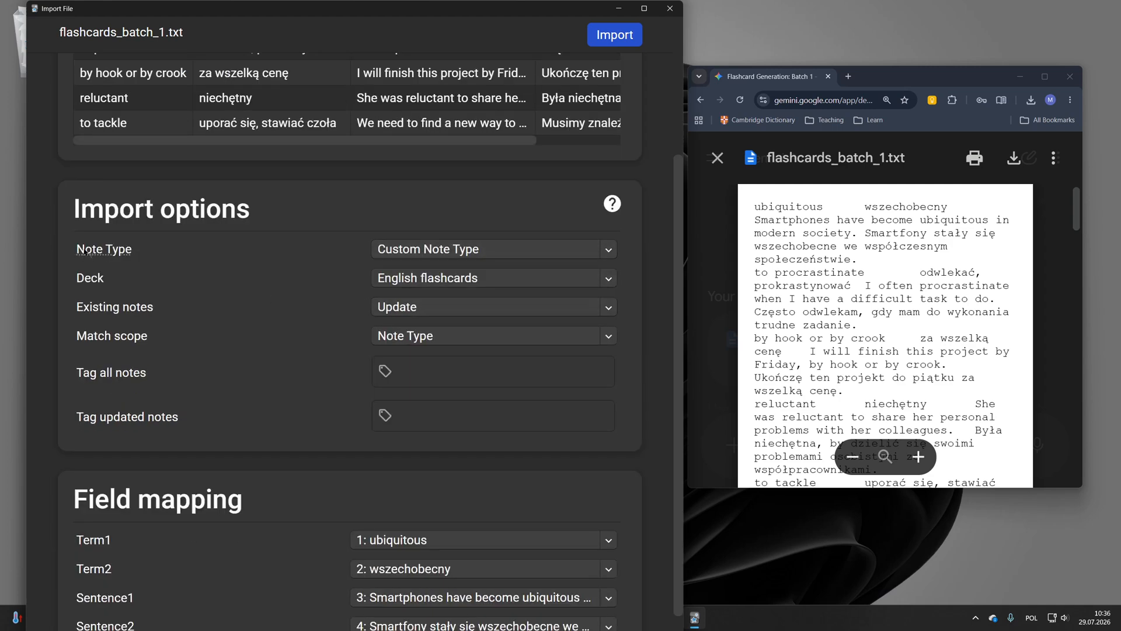
Step: Select Custom Note Type as the import note type and review the deck and tag options
left_click(450, 250)
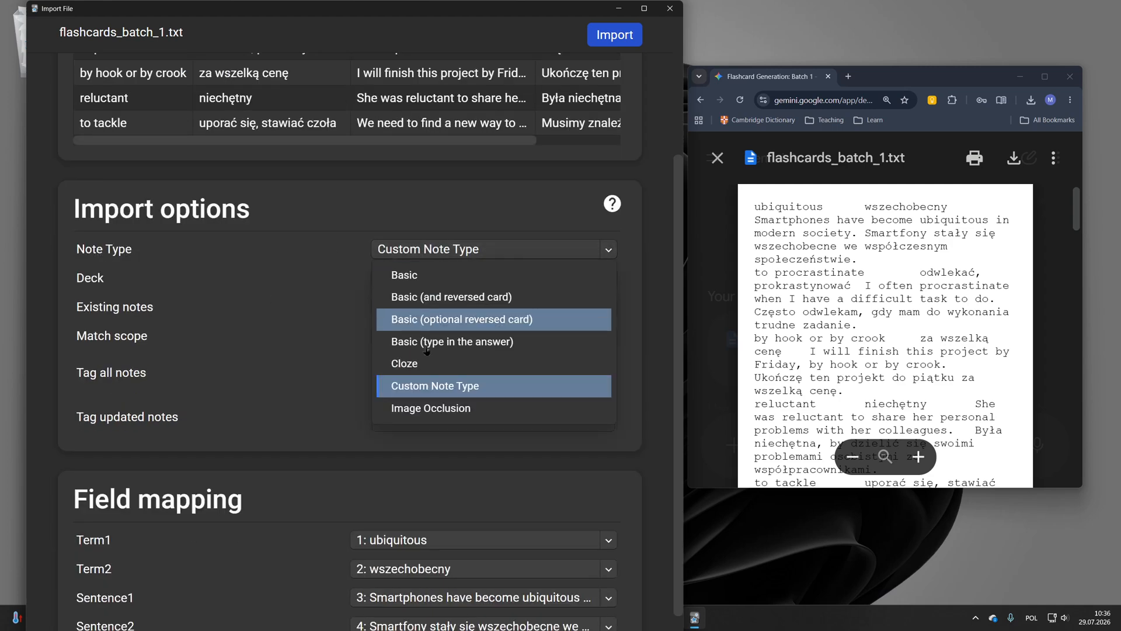
left_click(439, 389)
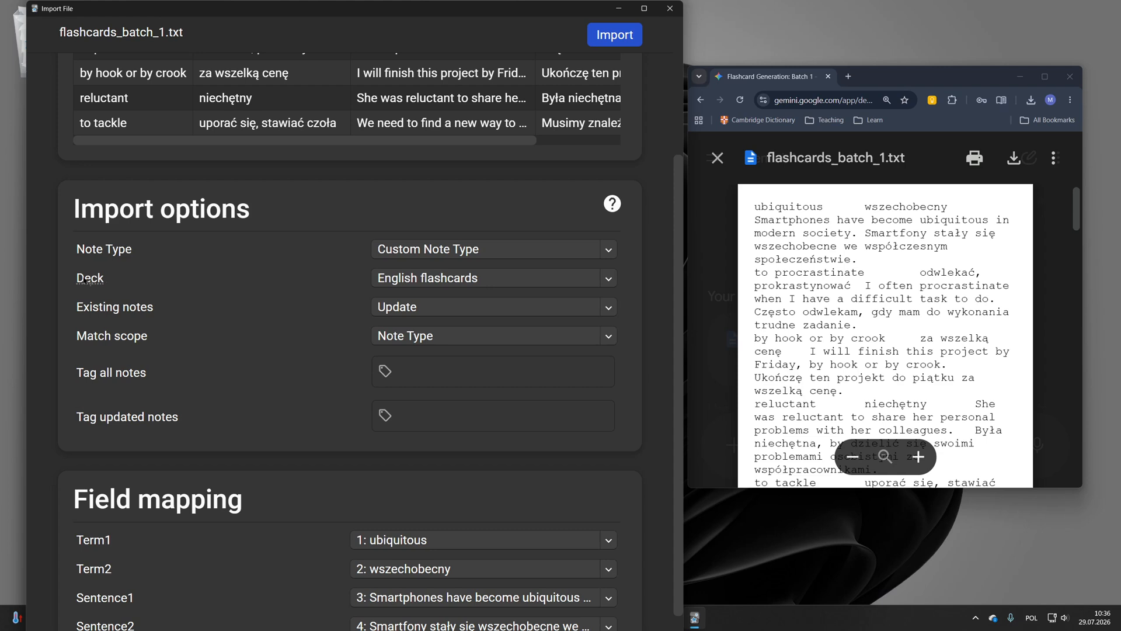
left_click(442, 282)
left_click(442, 327)
scroll(260, 327, "down", 1)
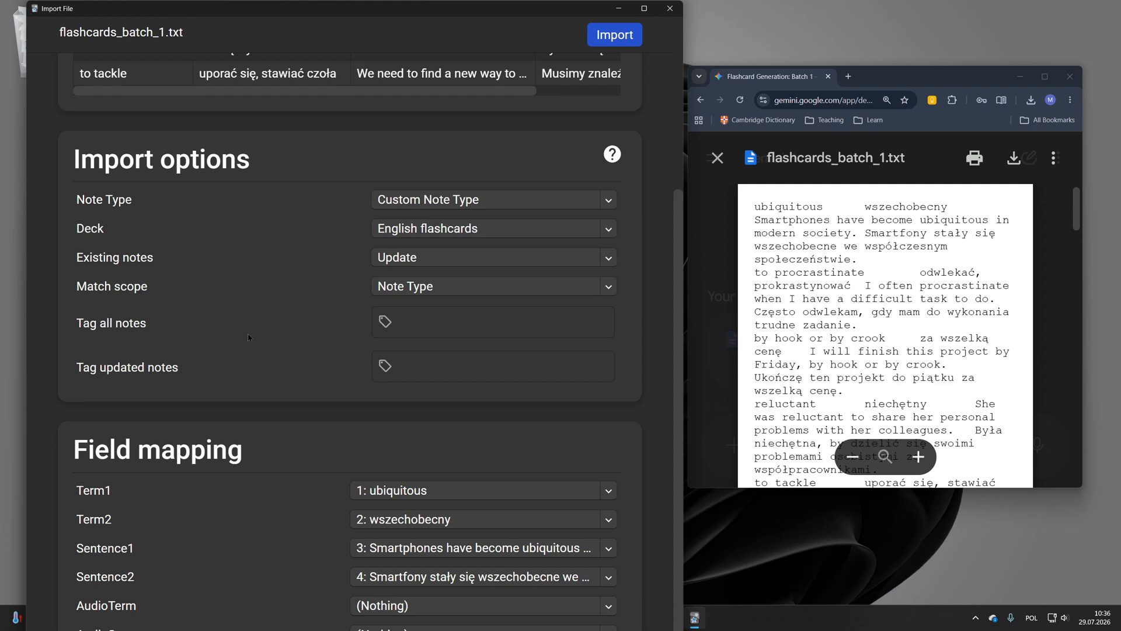
left_click(431, 327)
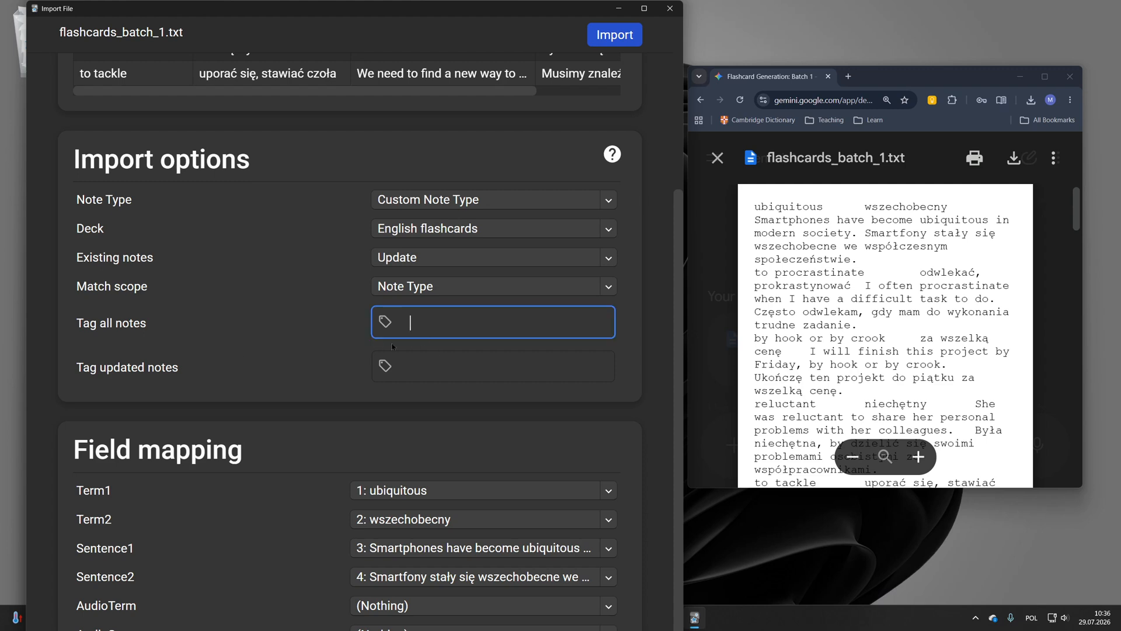
Step: Review how the four file columns map to the Term1, Term2, Sentence1 and Sentence2 fields
scroll(293, 369, "down", 1)
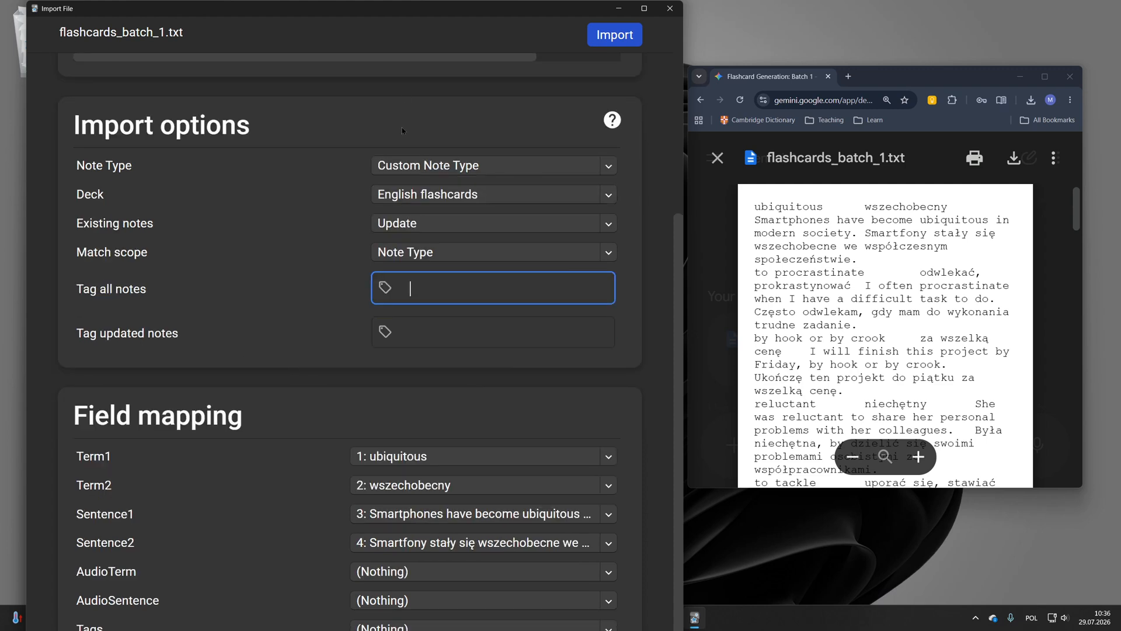
left_click_drag(572, 2, 590, 43)
scroll(473, 301, "down", 3)
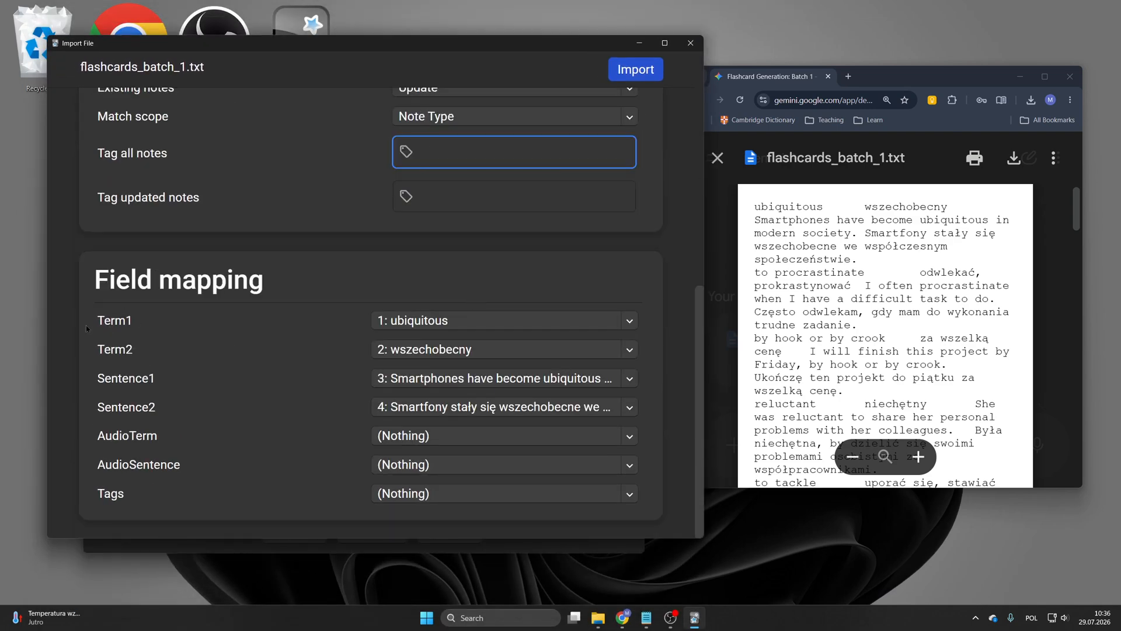
left_click_drag(86, 325, 141, 364)
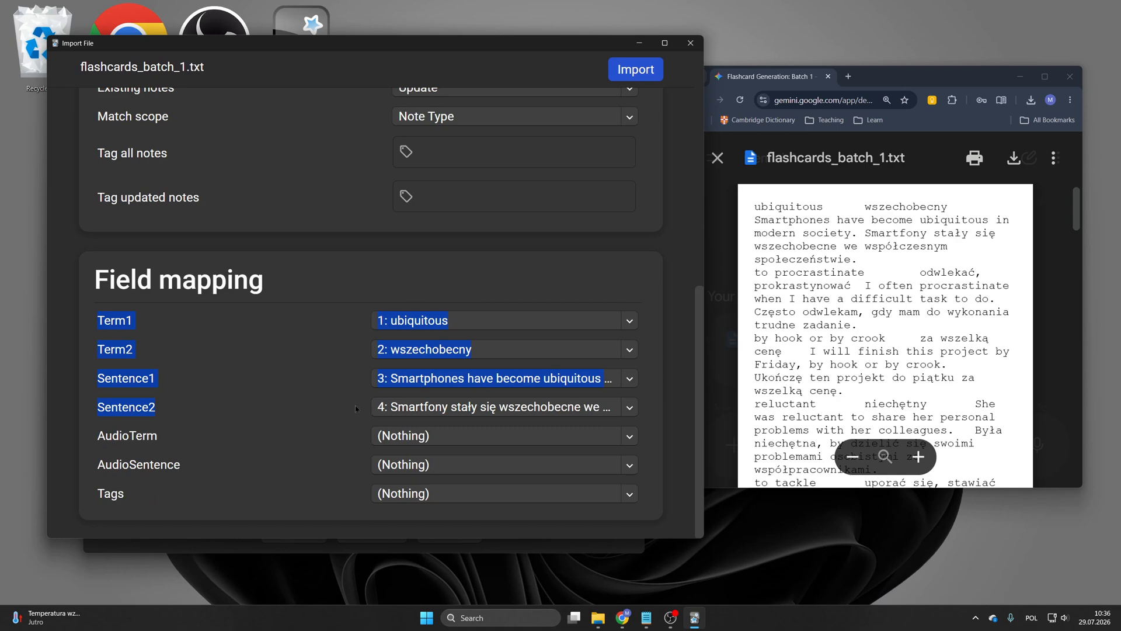
left_click_drag(355, 405, 653, 412)
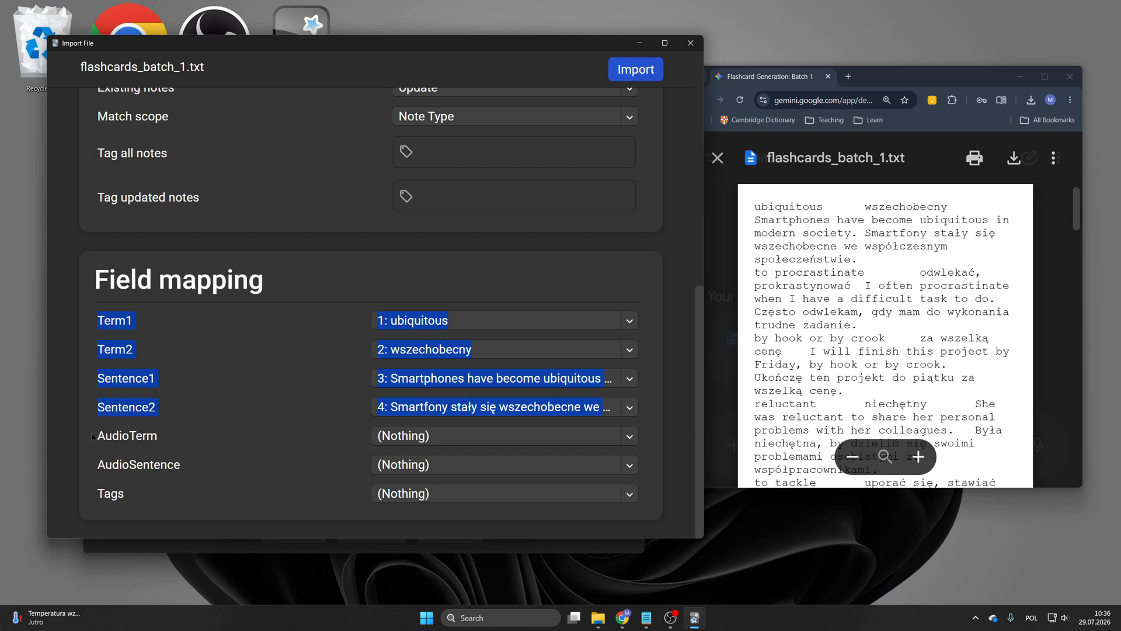
left_click(159, 444)
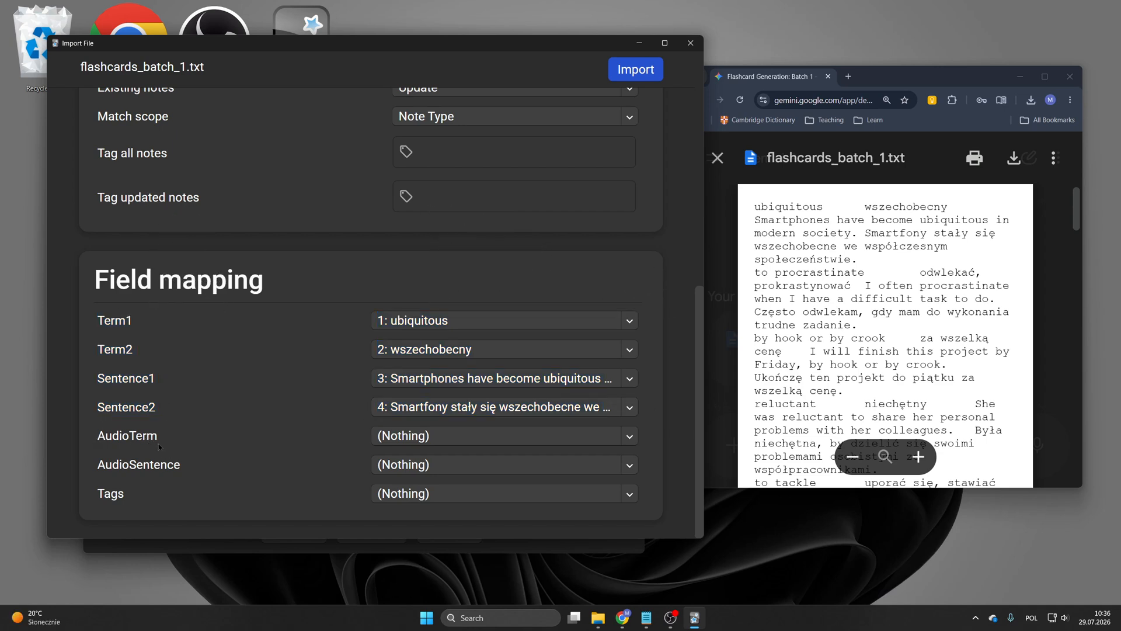
Step: Run the import and close the import results window
left_click(642, 71)
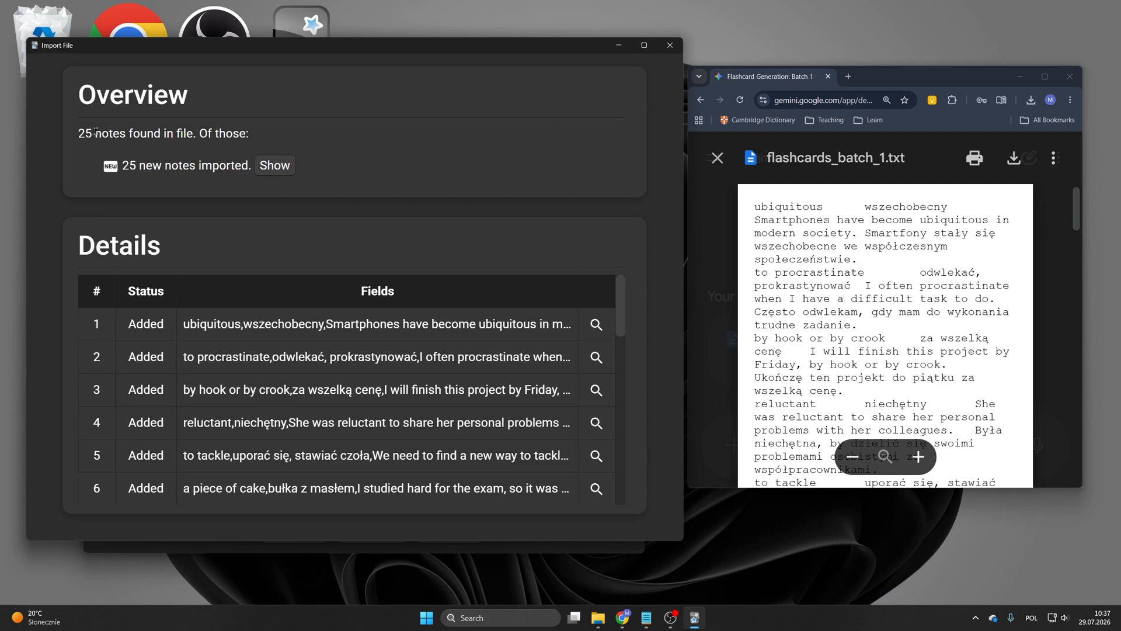
left_click_drag(79, 134, 108, 136)
left_click(673, 48)
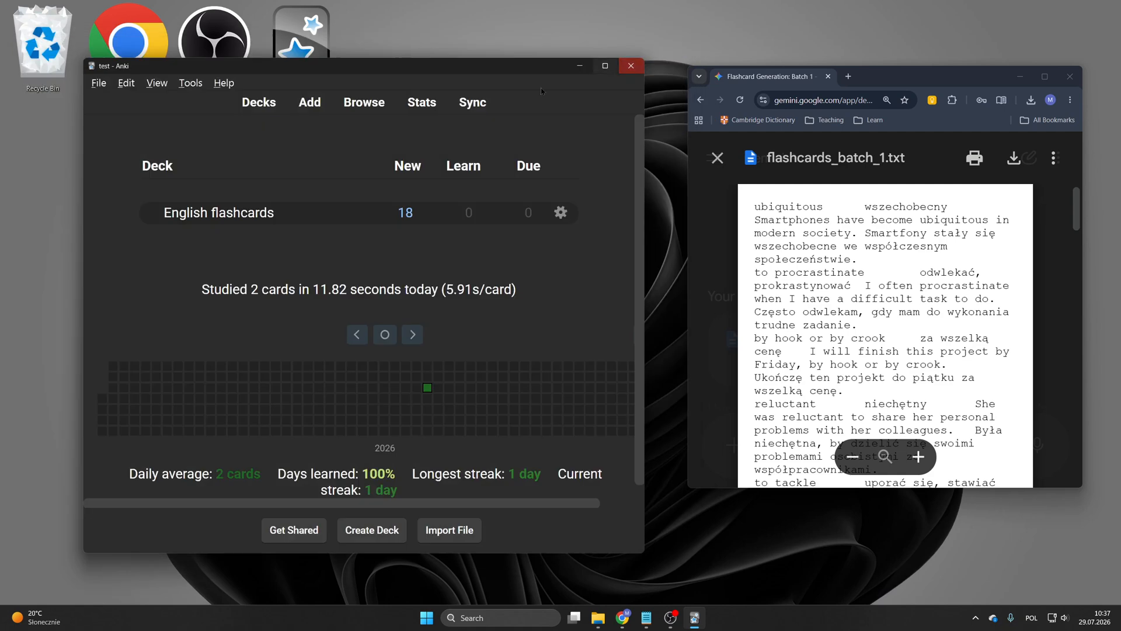
Step: Open the card browser and preview both cards of the a breakthrough note
left_click(374, 109)
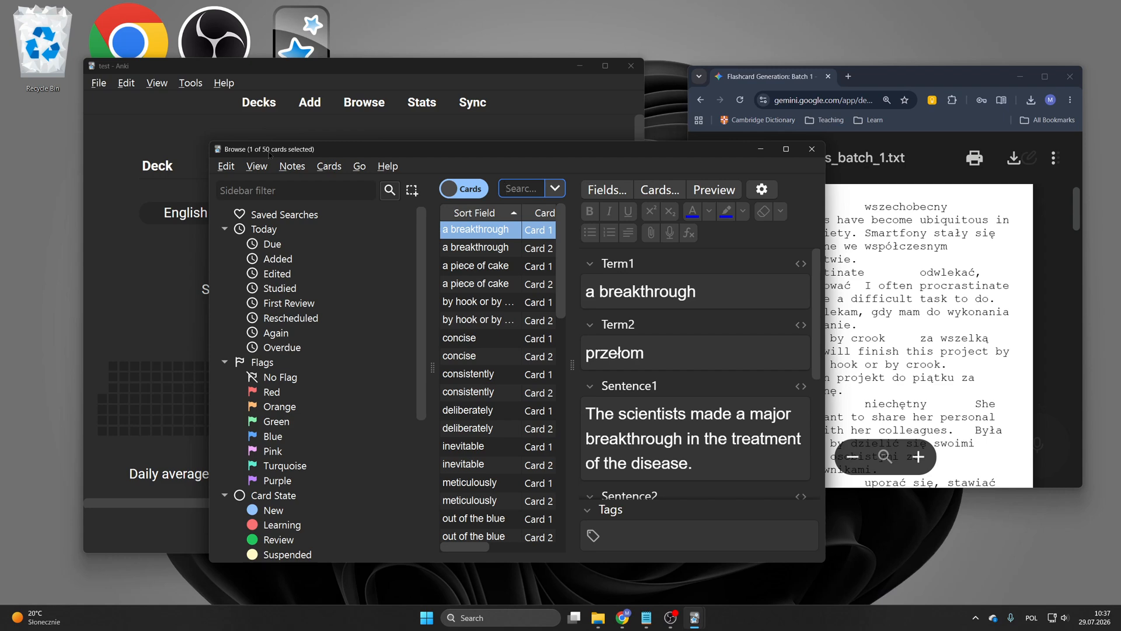
left_click(469, 251)
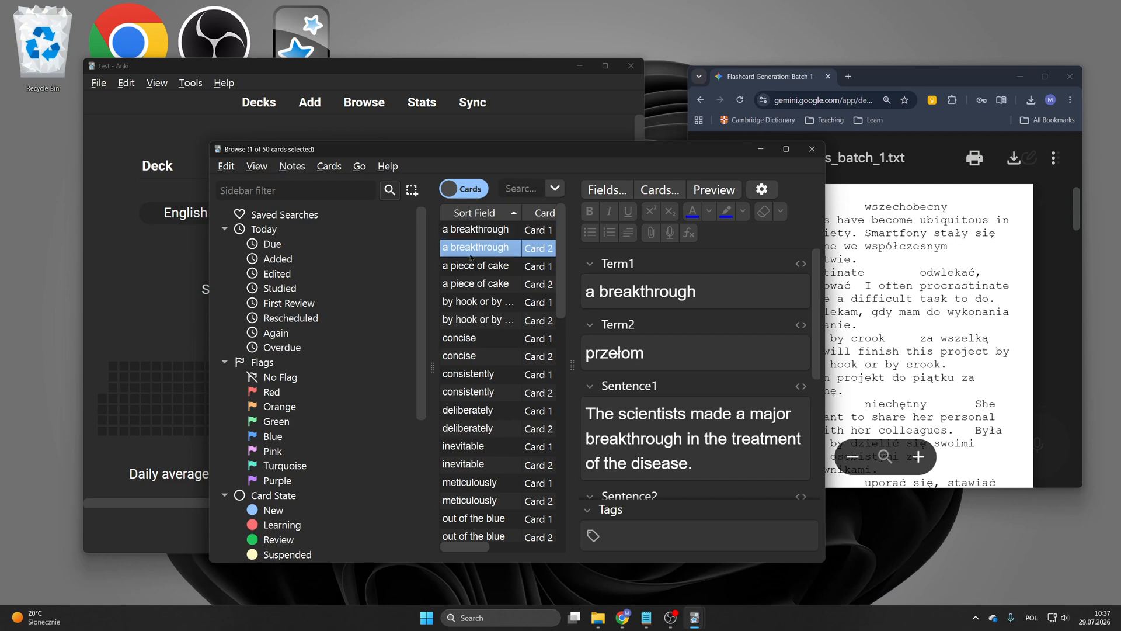
left_click(464, 235)
left_click(722, 196)
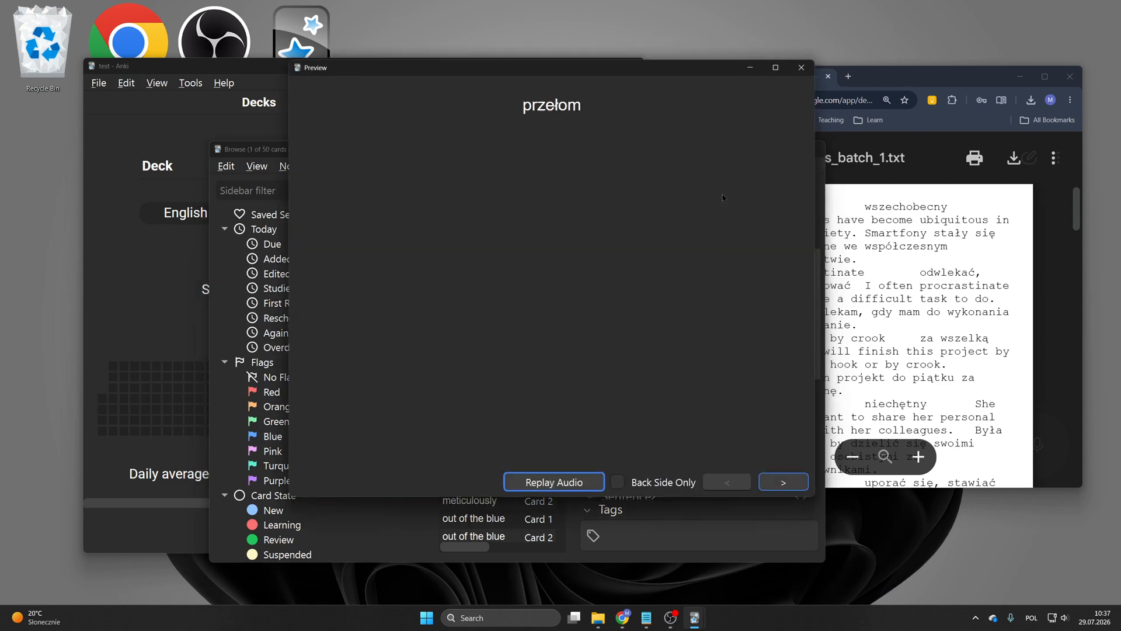
left_click(782, 483)
left_click(799, 68)
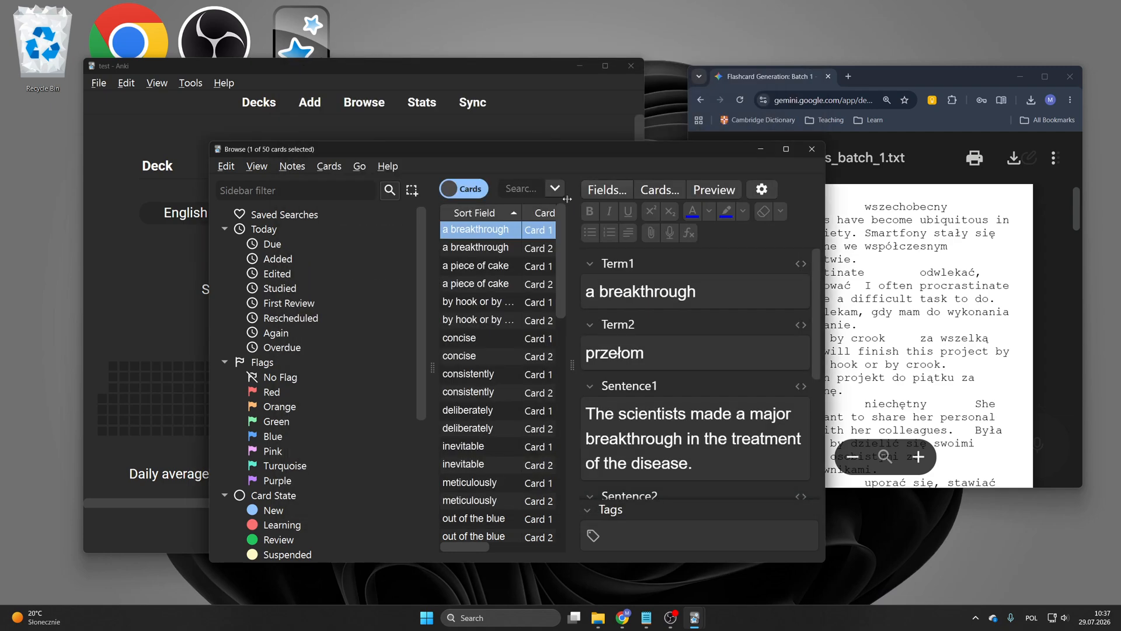
Step: Preview the selected card's front and answer, then close the preview and the card browser
left_click(715, 191)
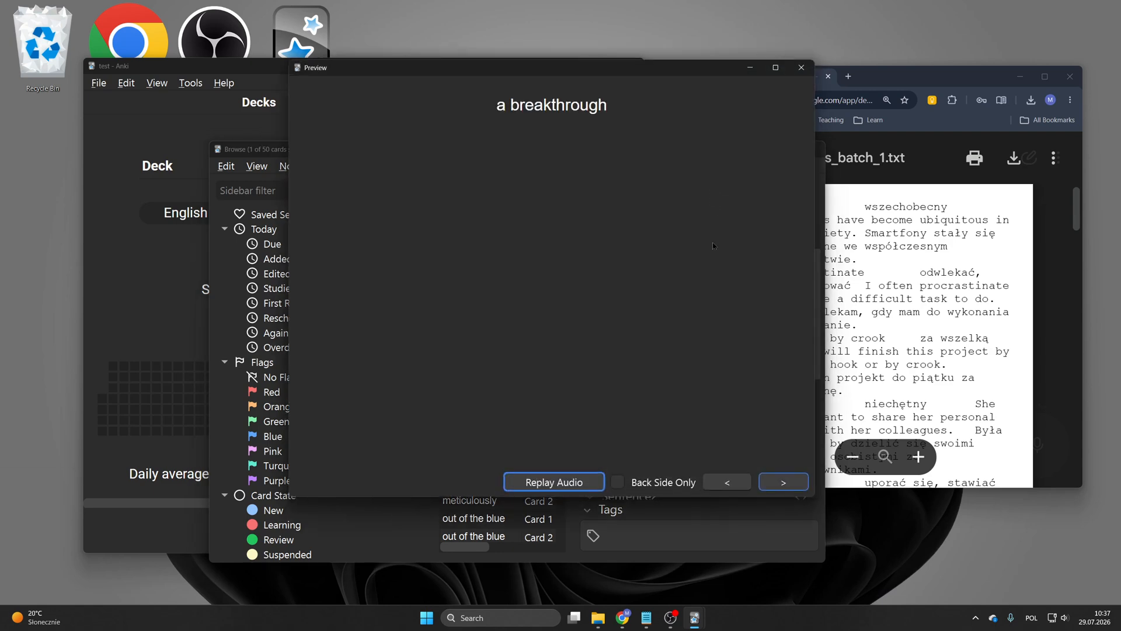
left_click(783, 482)
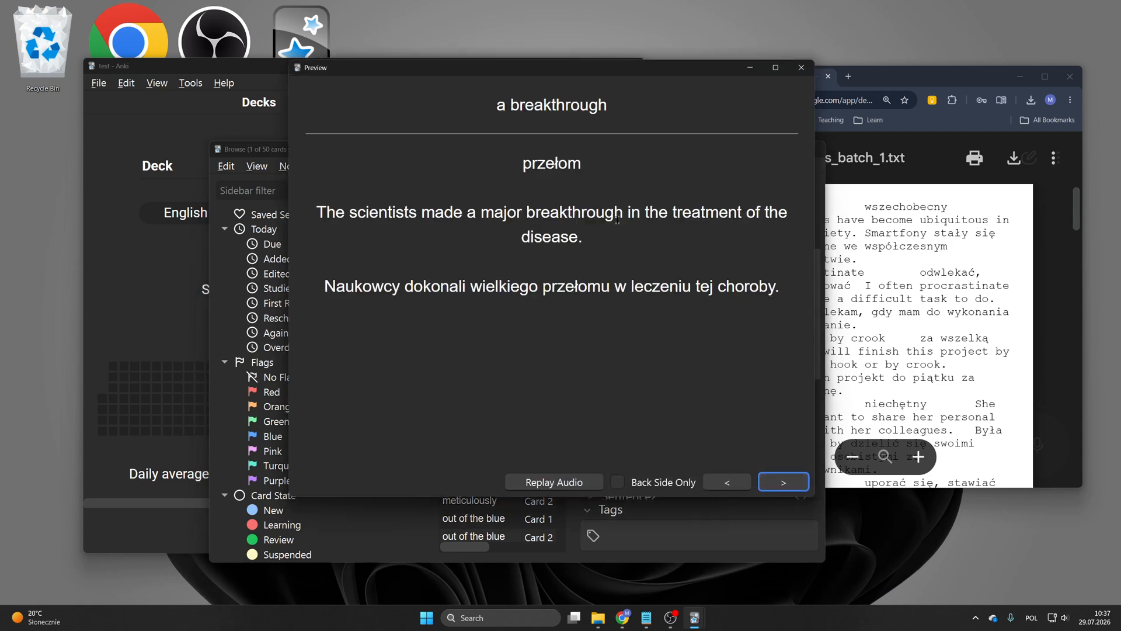
left_click(802, 68)
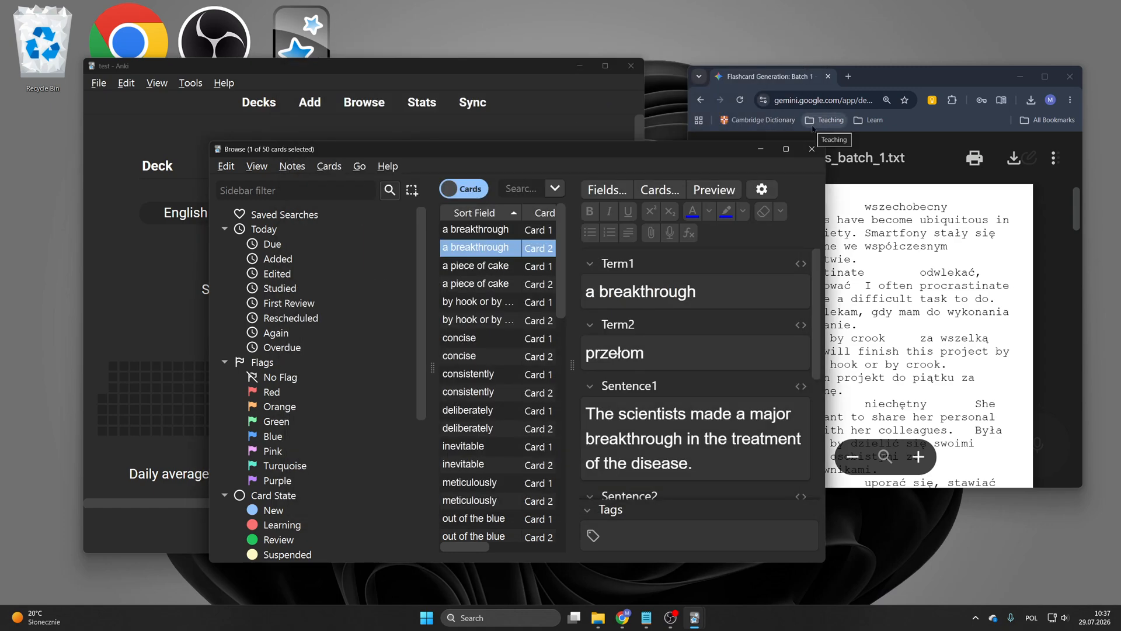
left_click(813, 149)
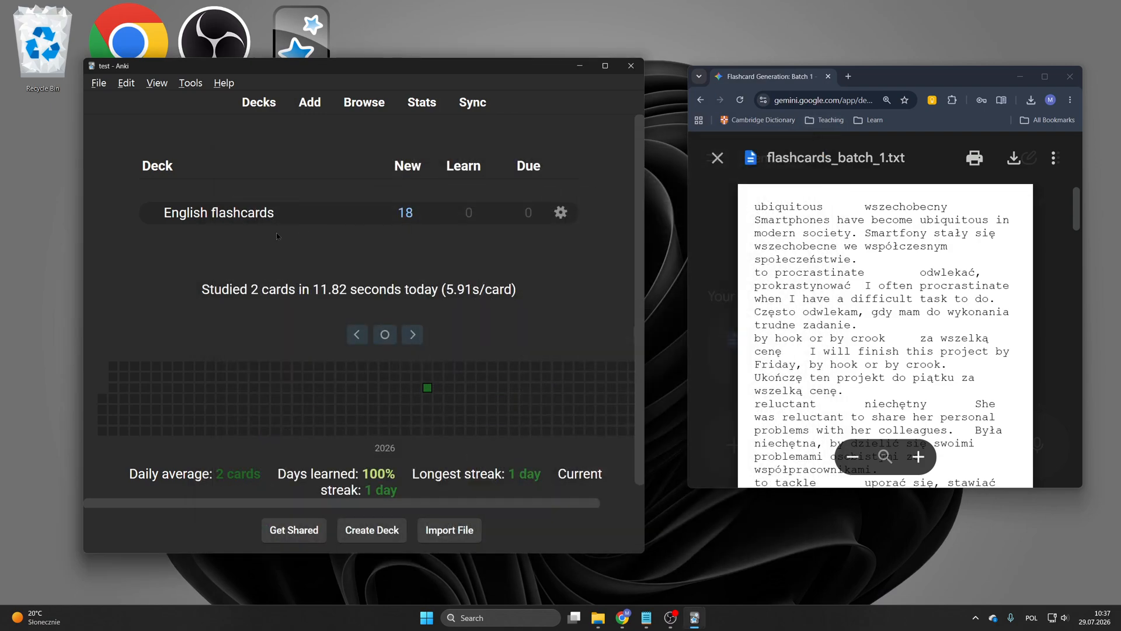
Step: Open the English flashcards deck options and set Maximum reviews/day to 9999
left_click(560, 214)
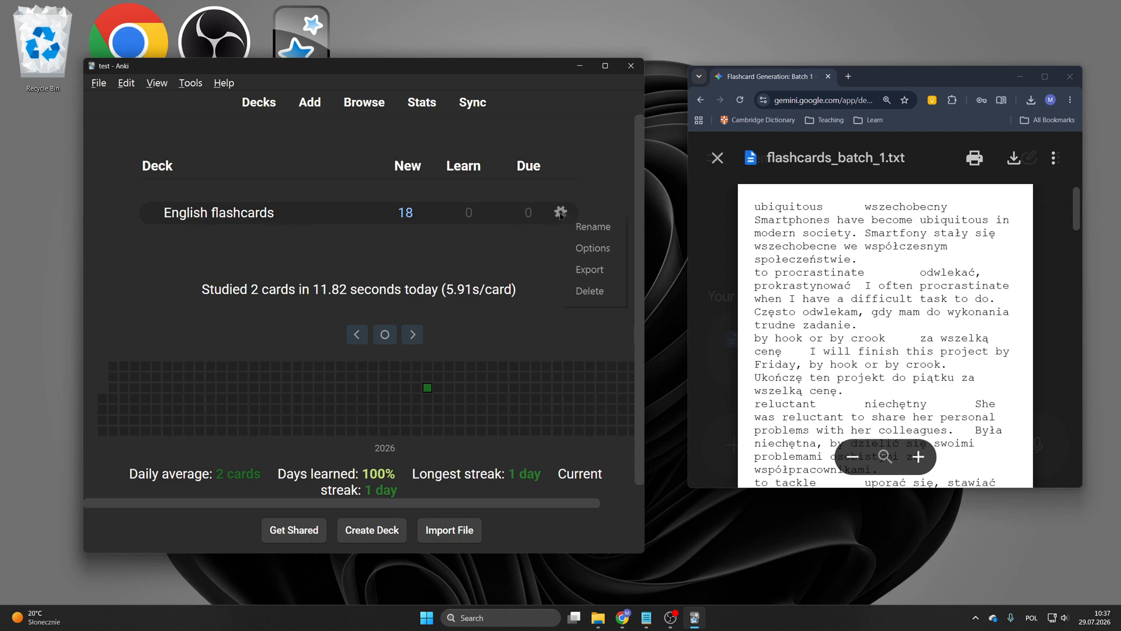
left_click(572, 245)
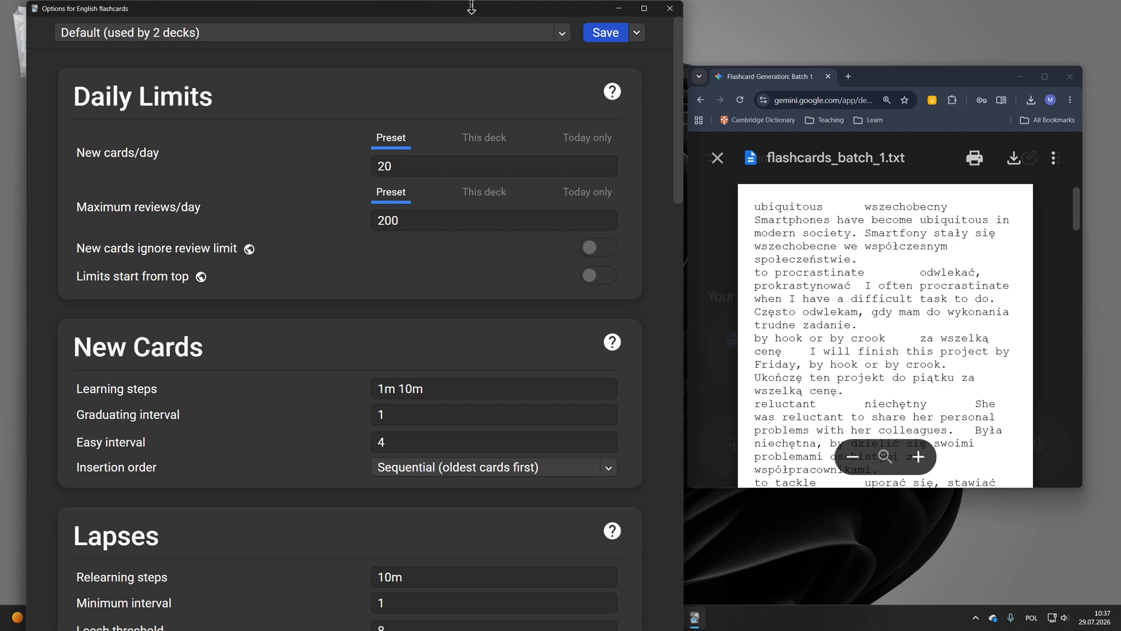
left_click_drag(455, 9, 491, 53)
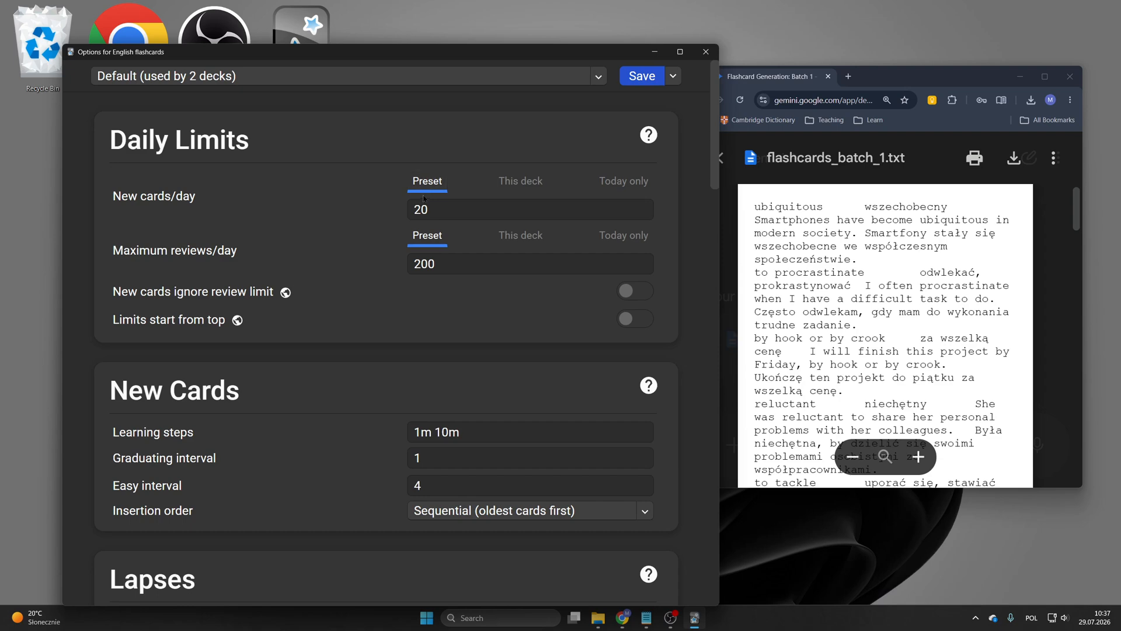
scroll(424, 198, "down", 2)
scroll(337, 232, "up", 2)
double_click(474, 265)
type("9999999999")
left_click(310, 275)
left_click_drag(443, 210, 394, 209)
left_click_drag(450, 263, 408, 264)
left_click(446, 269)
Step: Look through the New Cards, Lapses and Display Order option sections
scroll(318, 257, "down", 2)
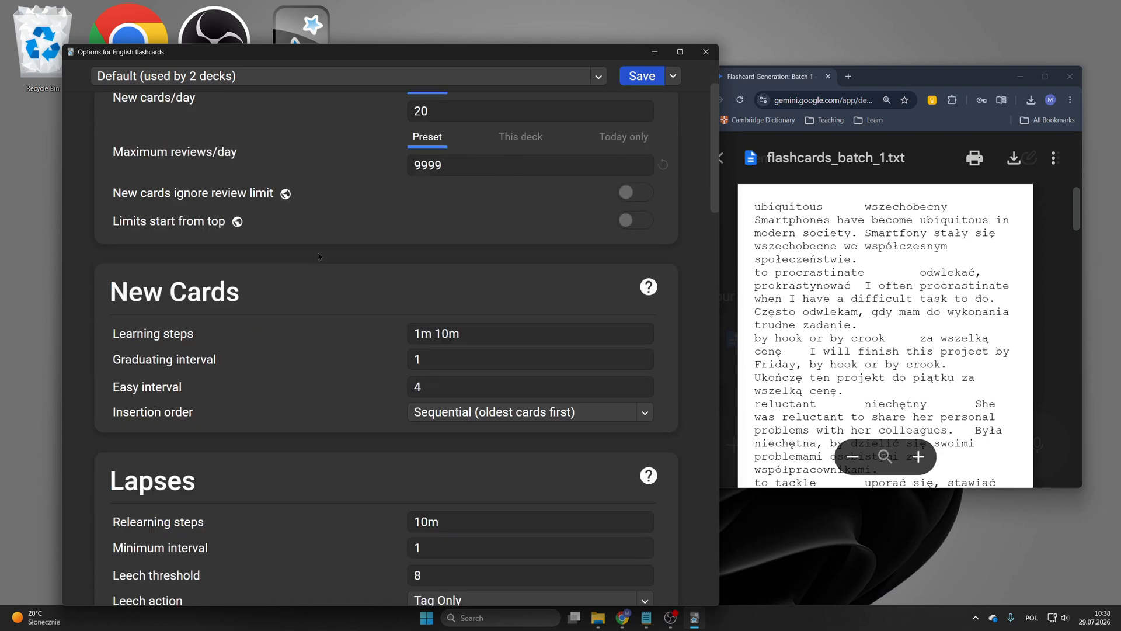
scroll(319, 257, "down", 2)
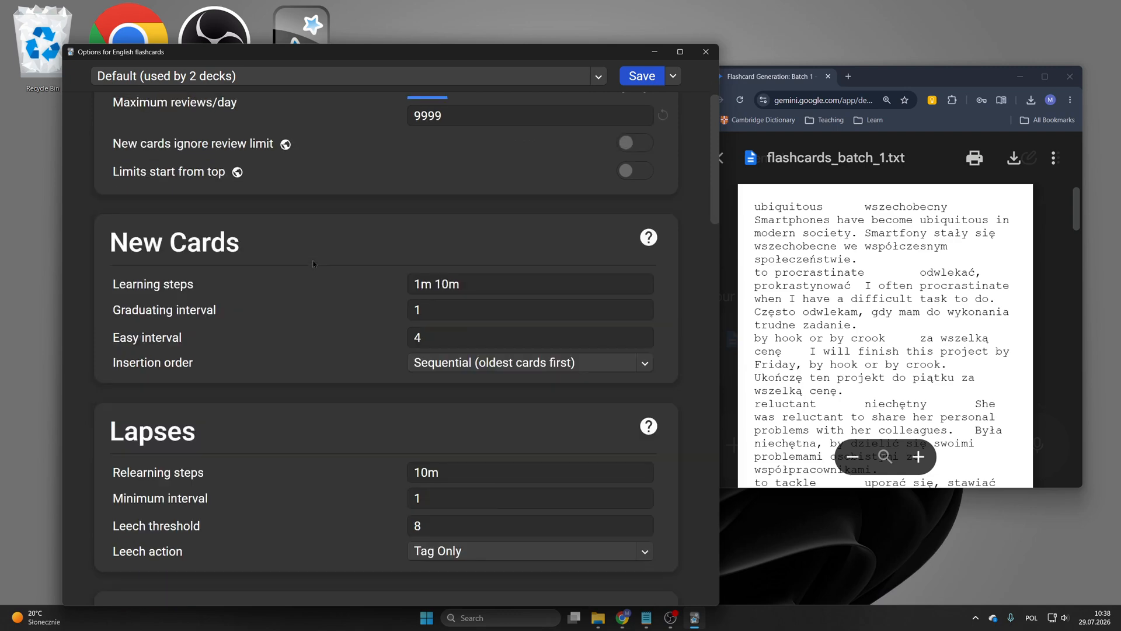
scroll(324, 306, "up", 2)
scroll(228, 320, "down", 5)
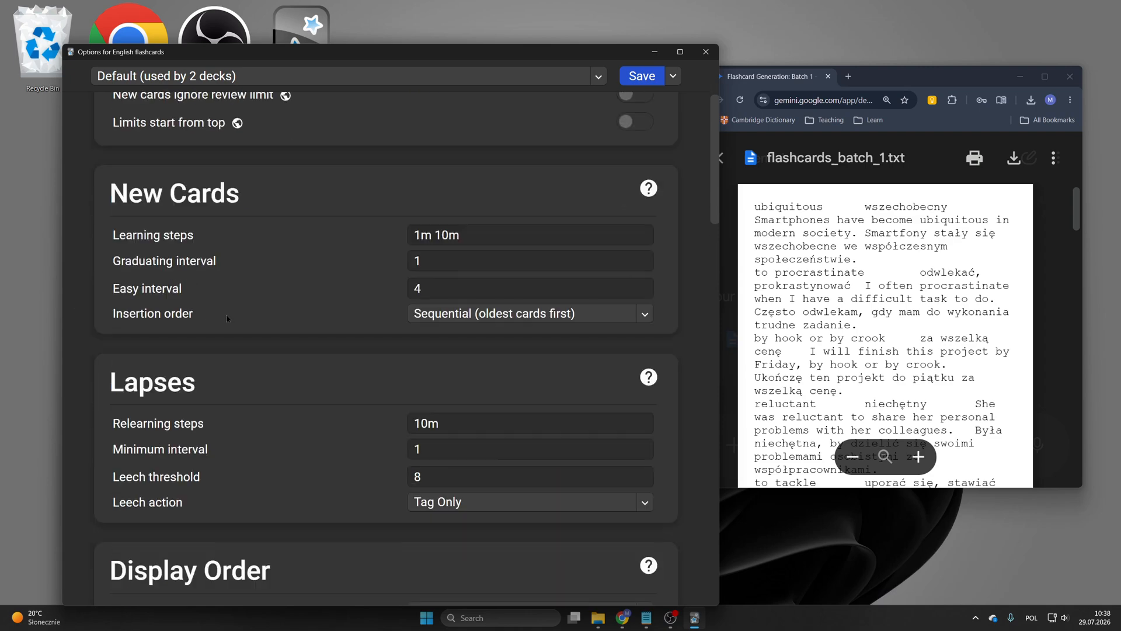
scroll(228, 320, "up", 6)
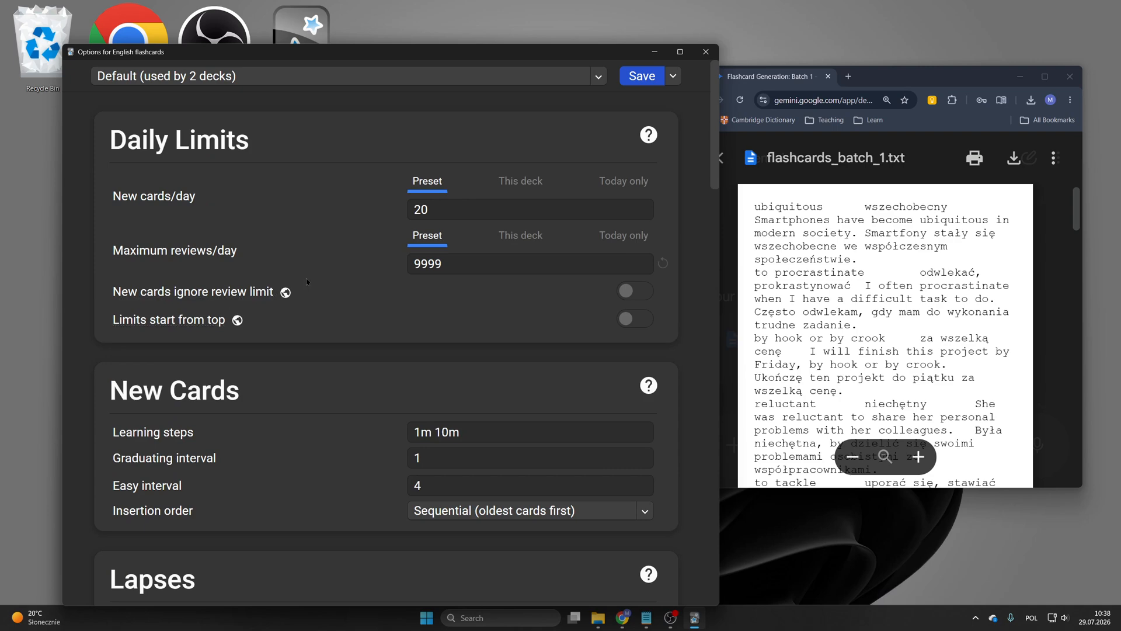
scroll(268, 286, "down", 5)
scroll(268, 288, "down", 1)
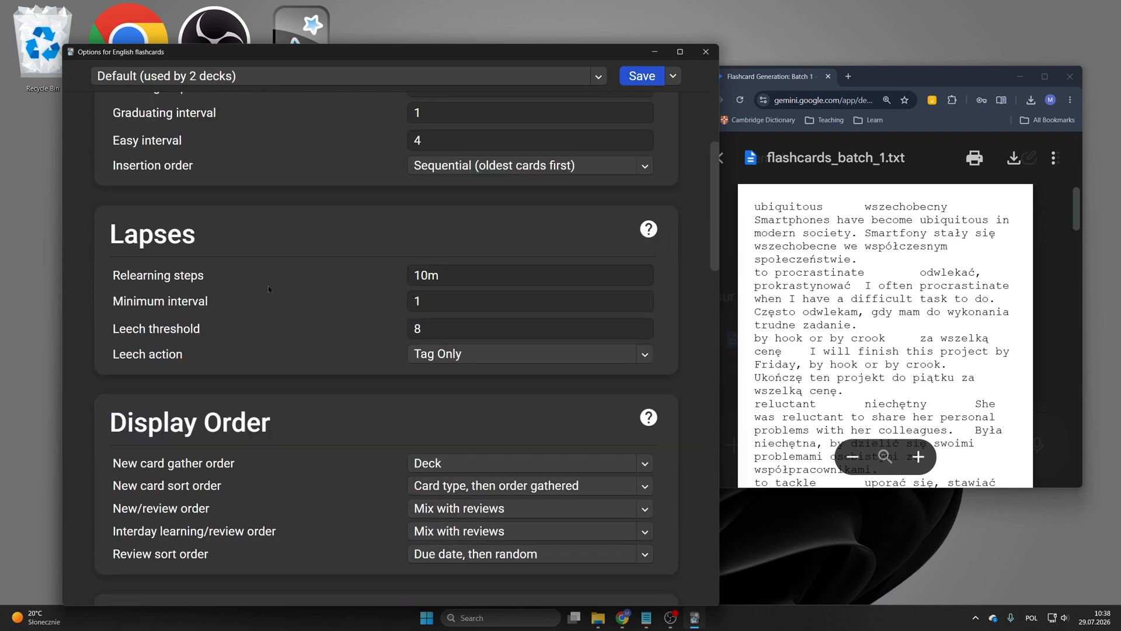
scroll(268, 288, "up", 3)
scroll(269, 288, "down", 4)
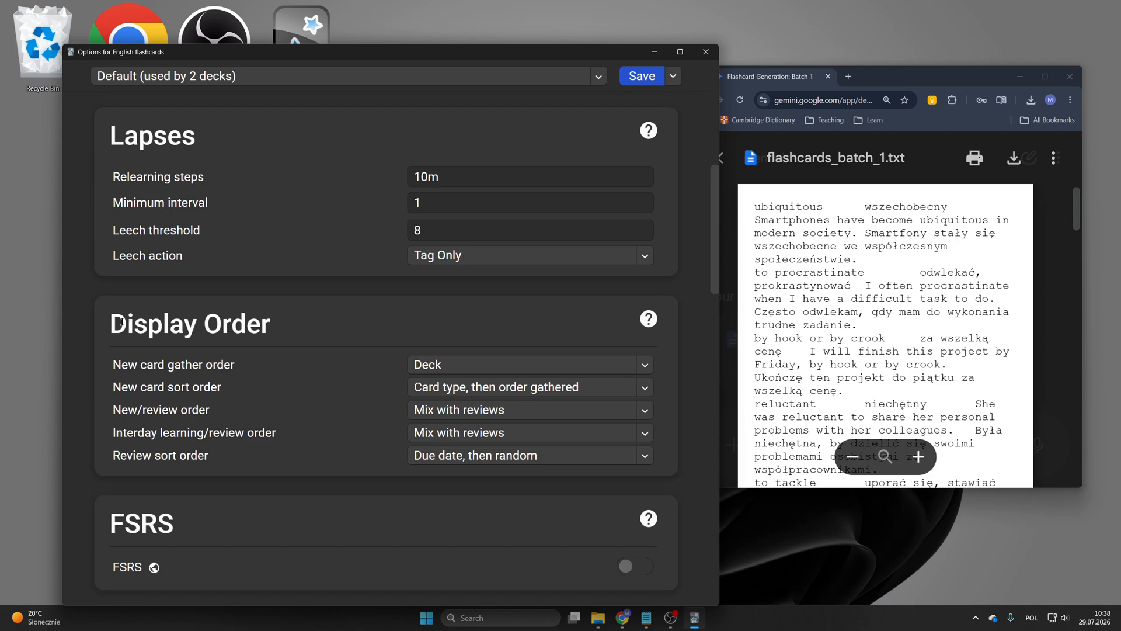
Step: Set the new card gather order to Random notes
left_click_drag(114, 321, 134, 325)
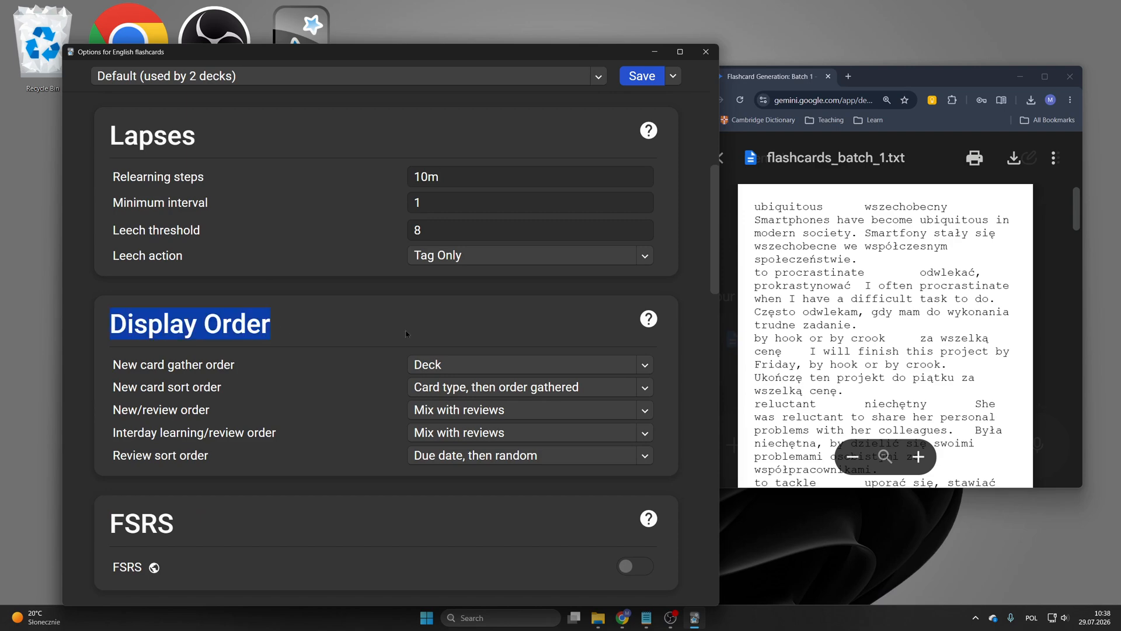
left_click_drag(112, 364, 246, 365)
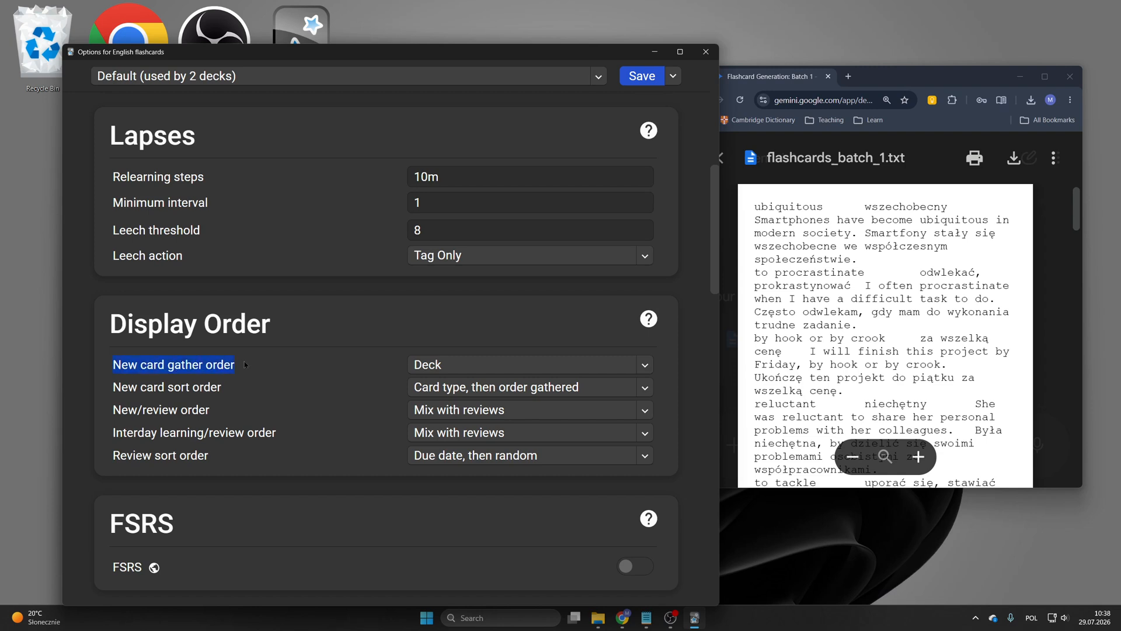
left_click(420, 363)
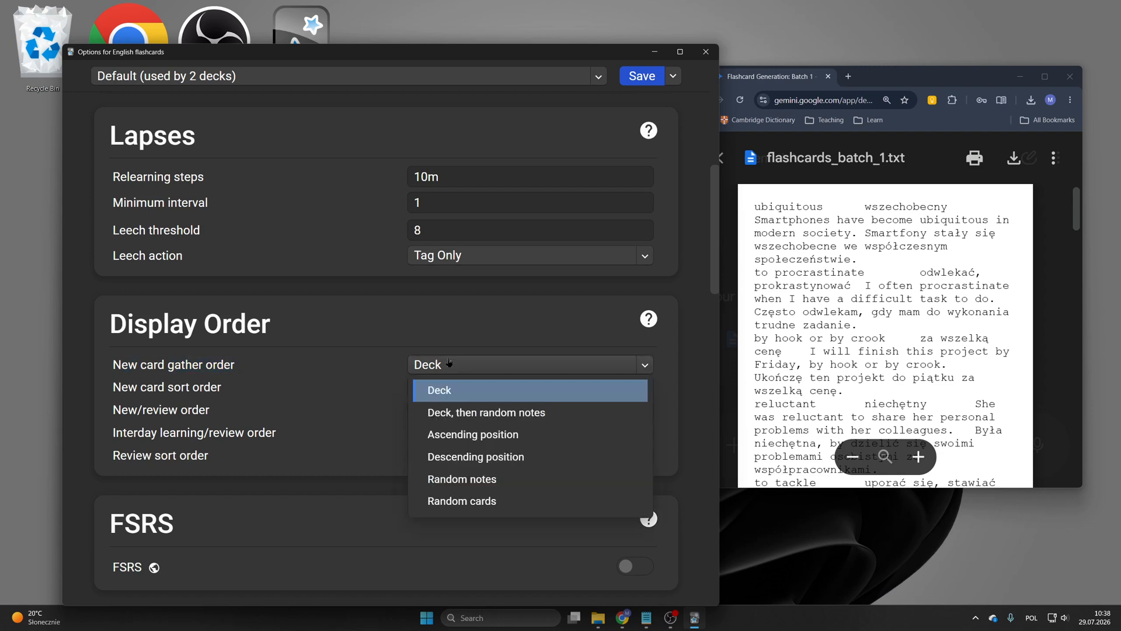
left_click(474, 479)
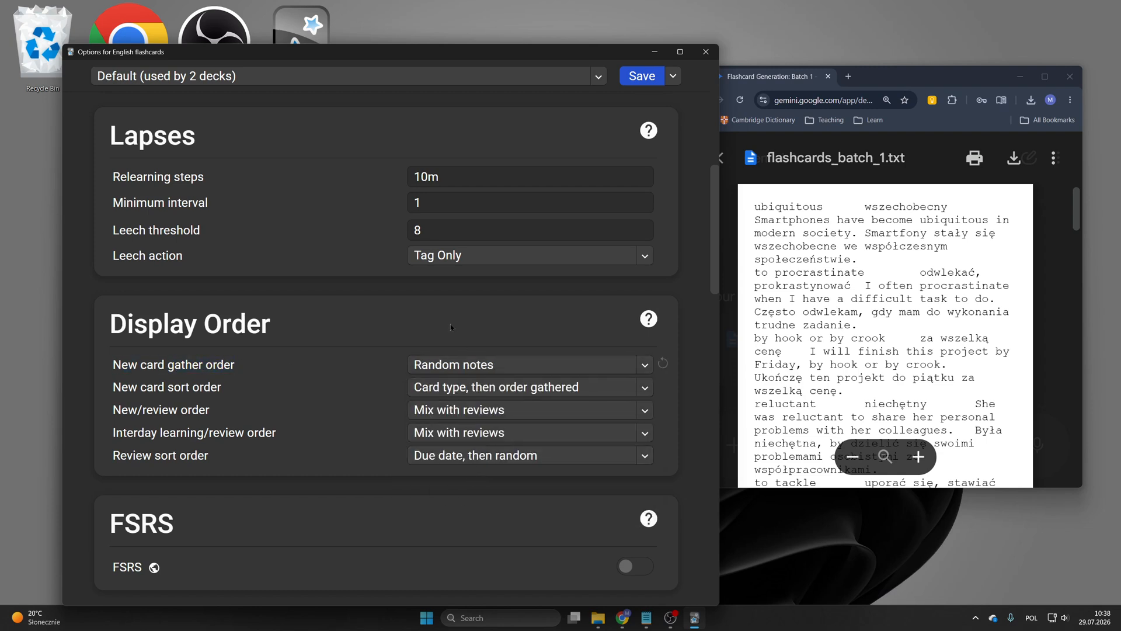
left_click(456, 364)
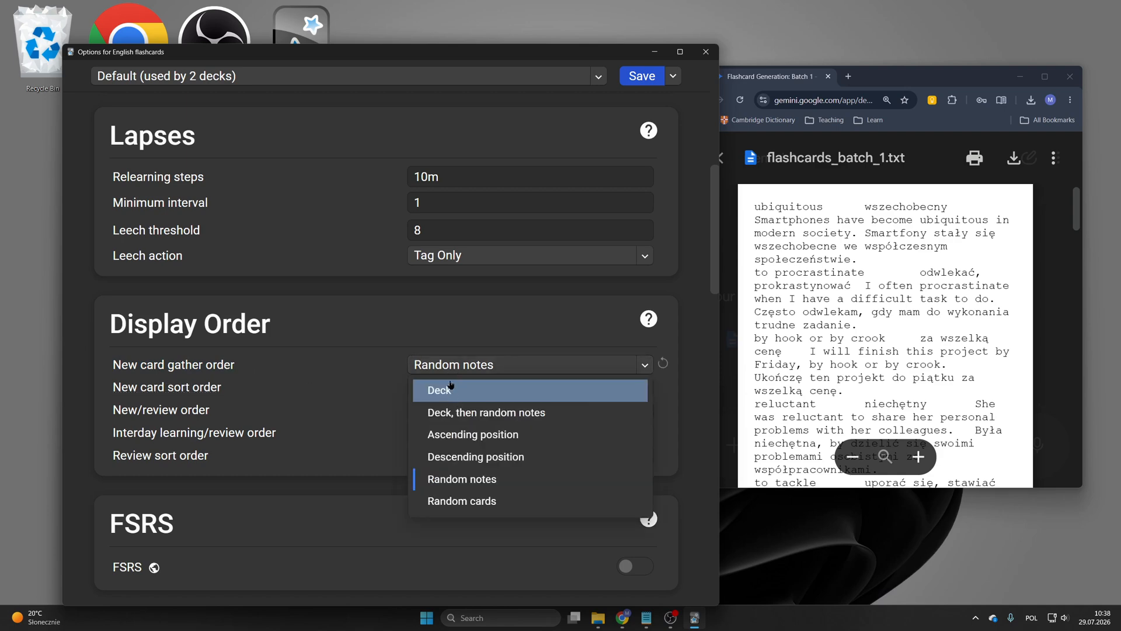
left_click(452, 325)
Step: Enable the FSRS scheduler for the preset
scroll(360, 385, "down", 2)
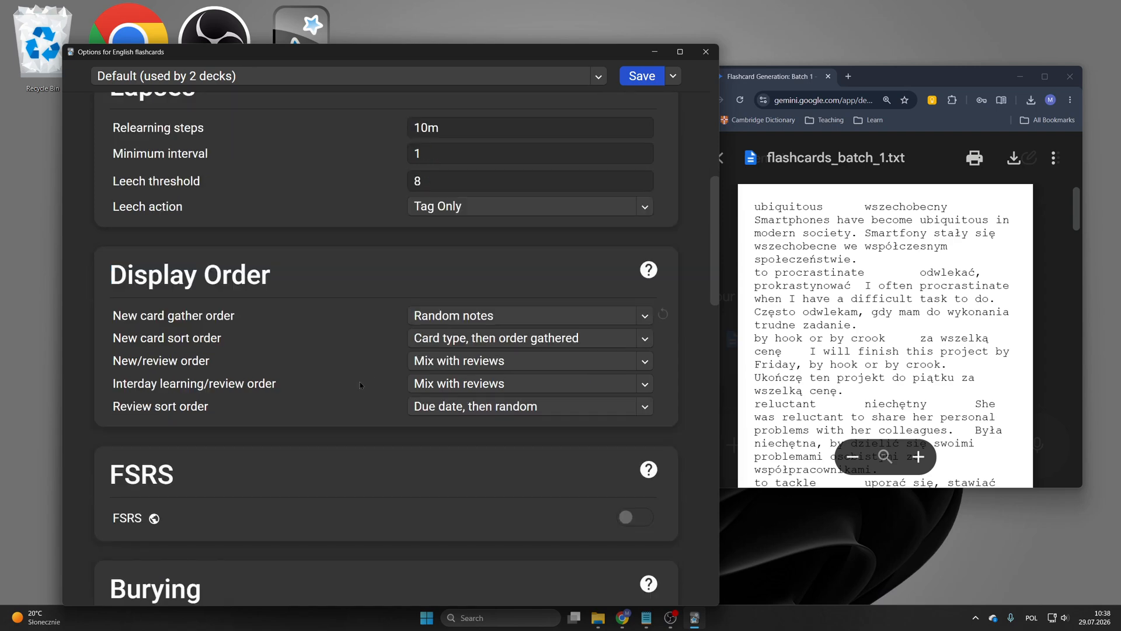
left_click(620, 466)
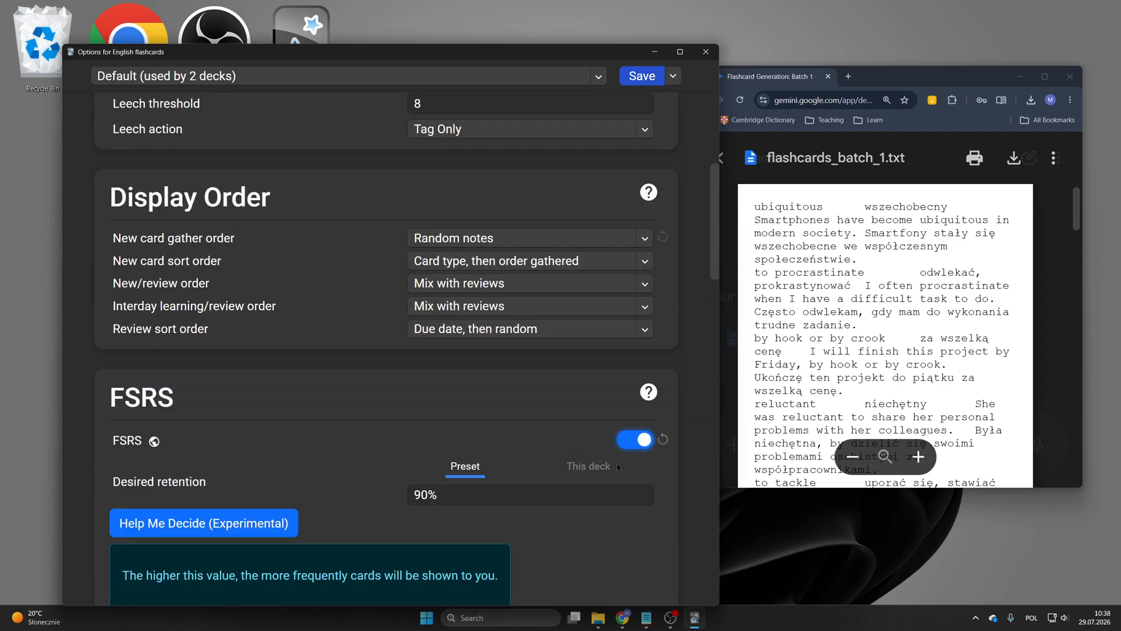
scroll(481, 430, "down", 1)
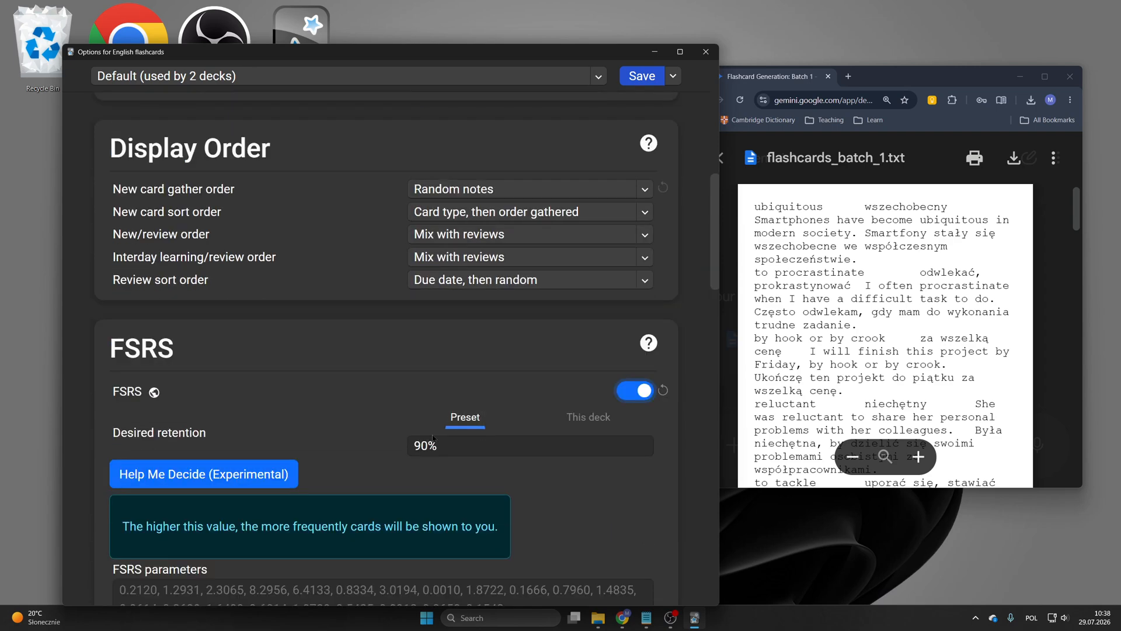
left_click_drag(431, 442, 396, 446)
Step: Try to optimise the current preset's FSRS parameters
scroll(383, 435, "down", 5)
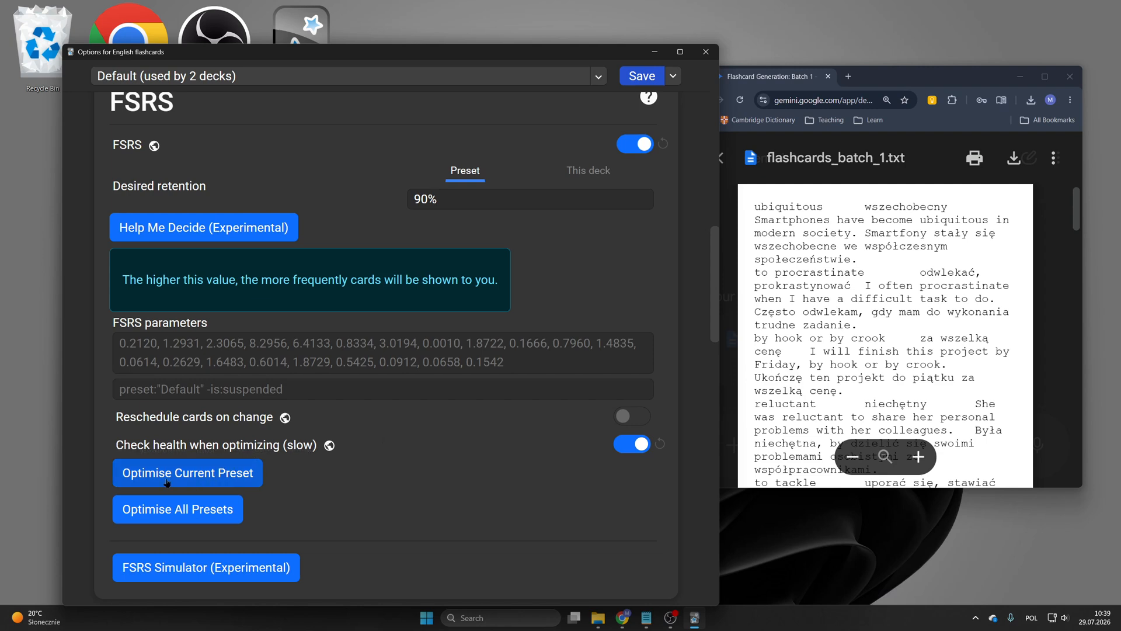
left_click(200, 481)
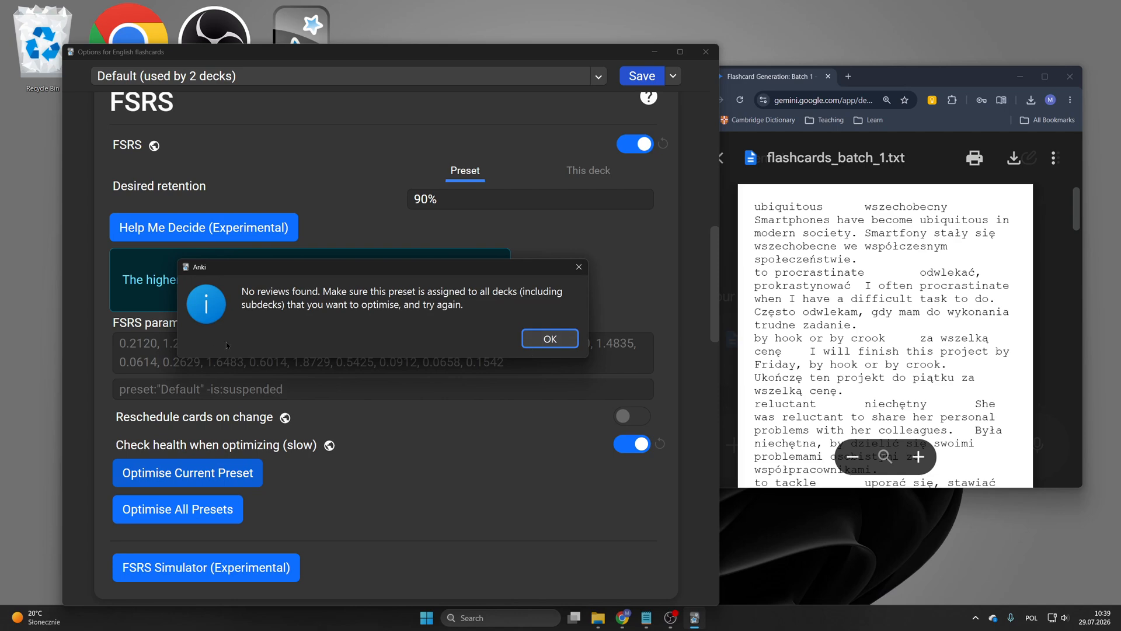
left_click(528, 344)
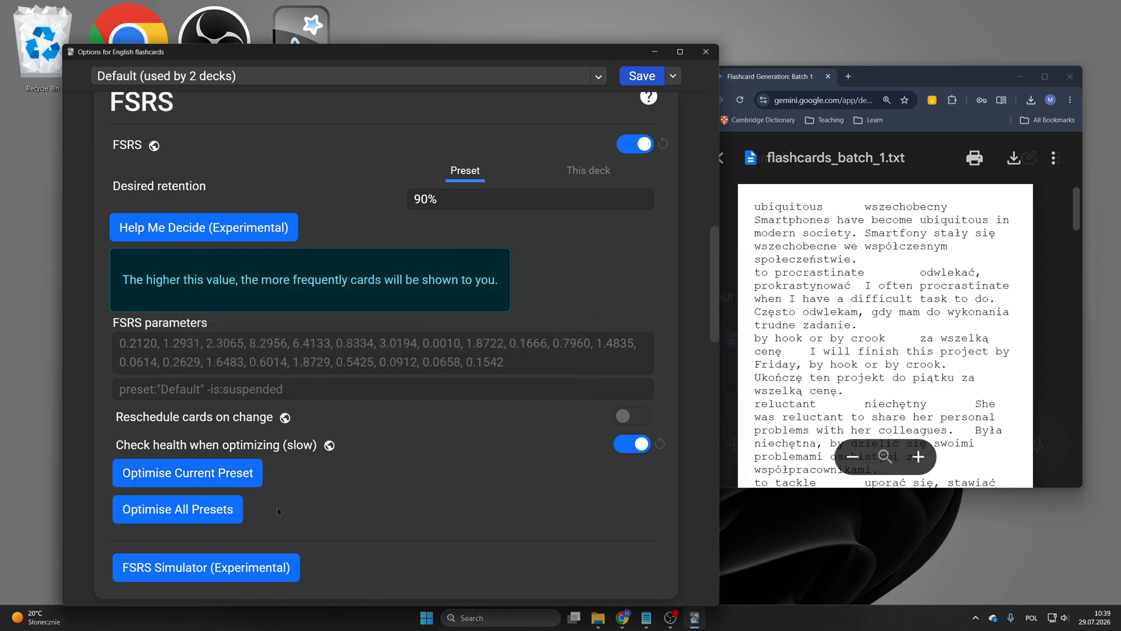
Step: Turn on burying of new, review and interday learning siblings
scroll(278, 511, "down", 1)
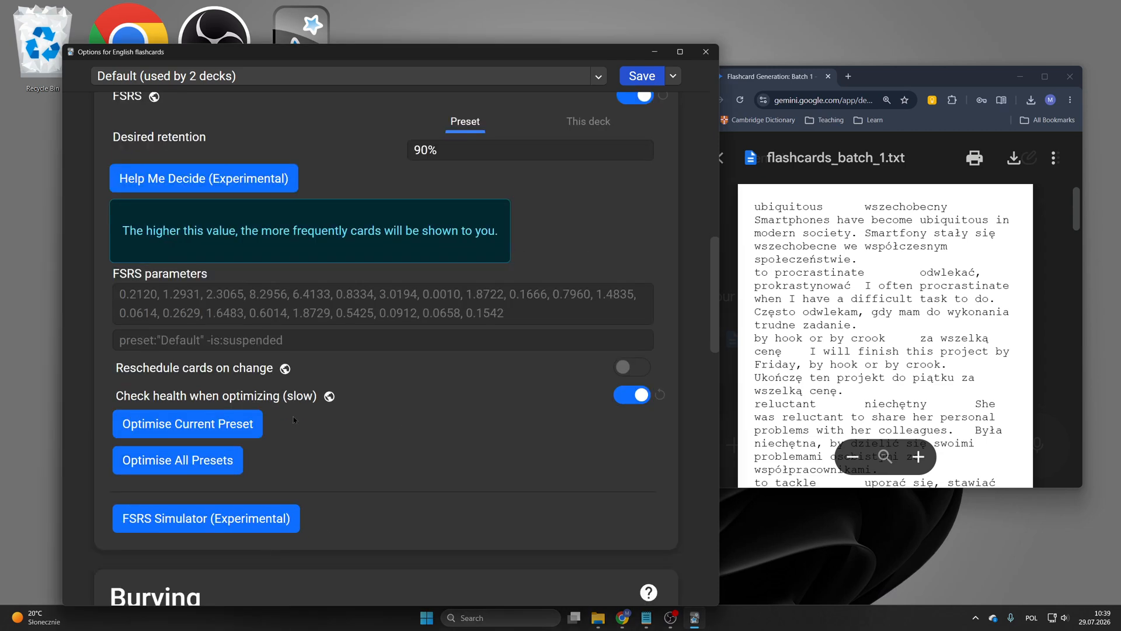
scroll(293, 419, "up", 2)
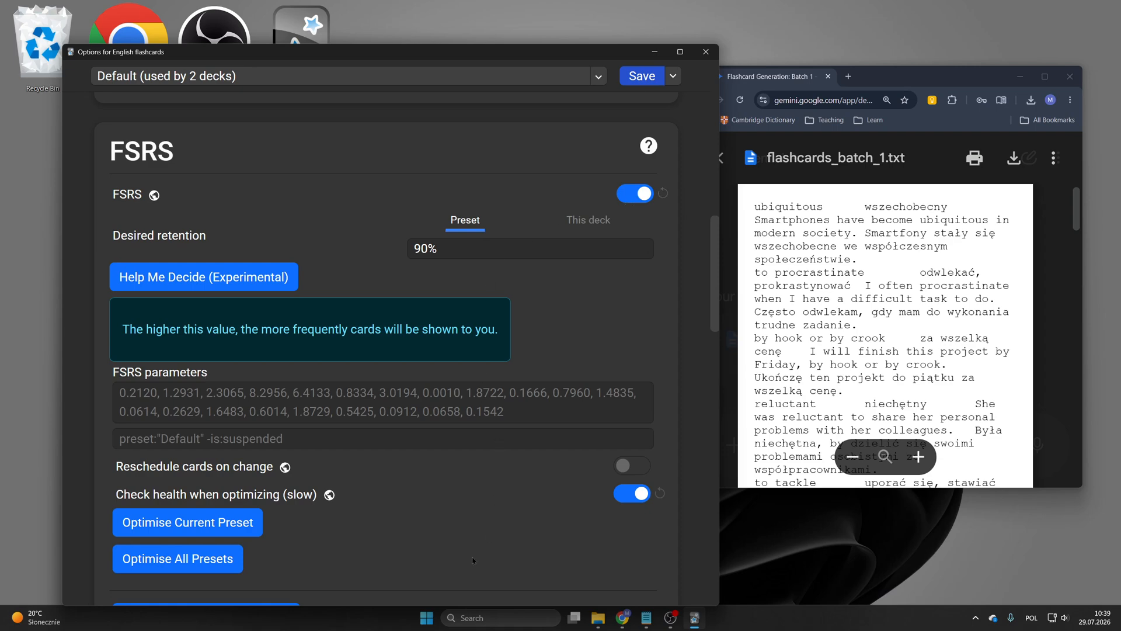
scroll(471, 555, "down", 6)
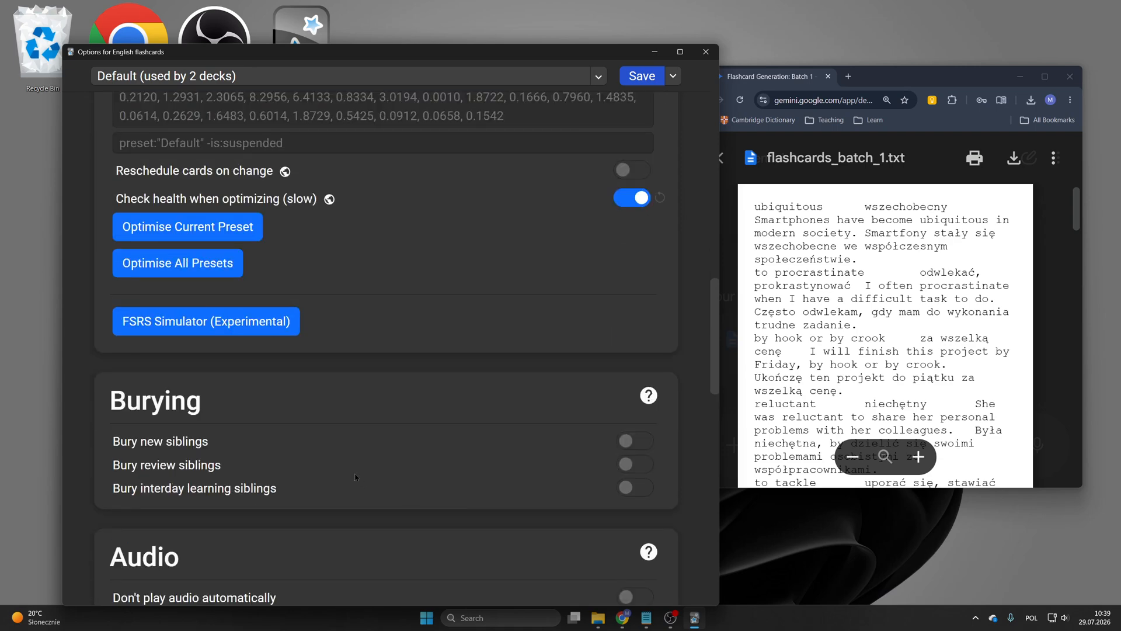
left_click(635, 441)
left_click(635, 465)
left_click(635, 487)
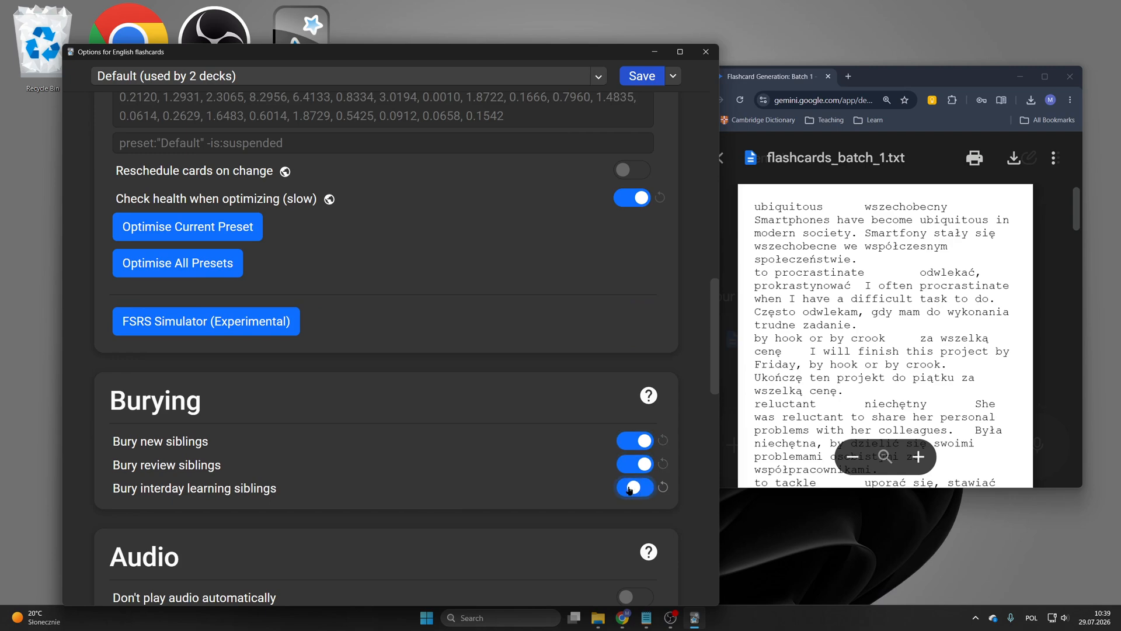
Step: Check the remaining option sections and save the deck options
scroll(205, 447, "down", 8)
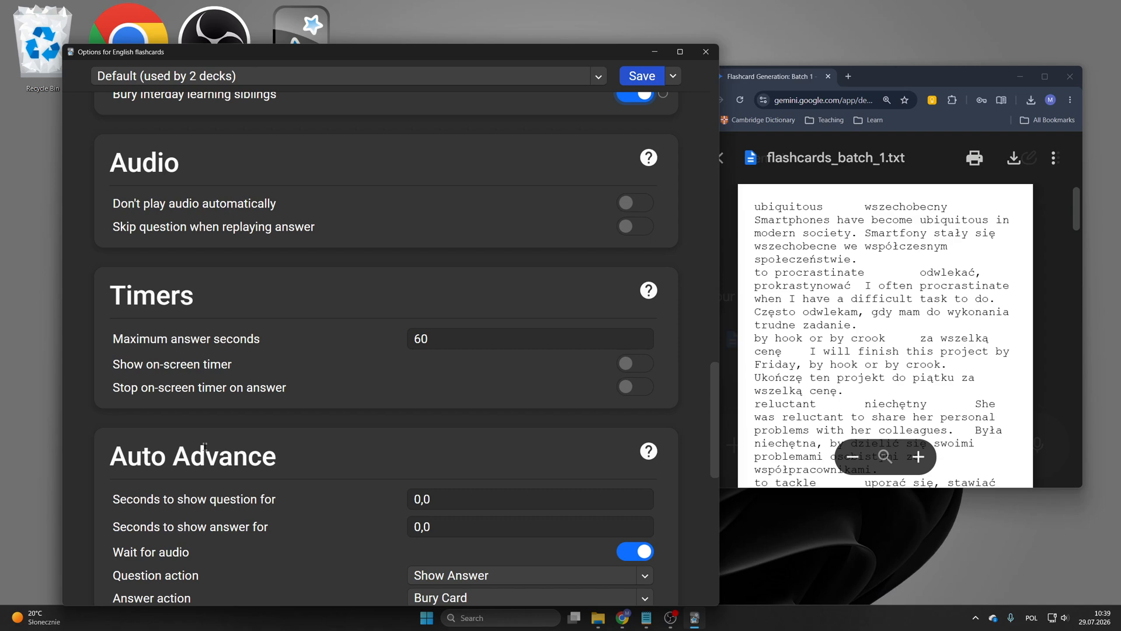
scroll(205, 447, "down", 4)
scroll(205, 448, "down", 8)
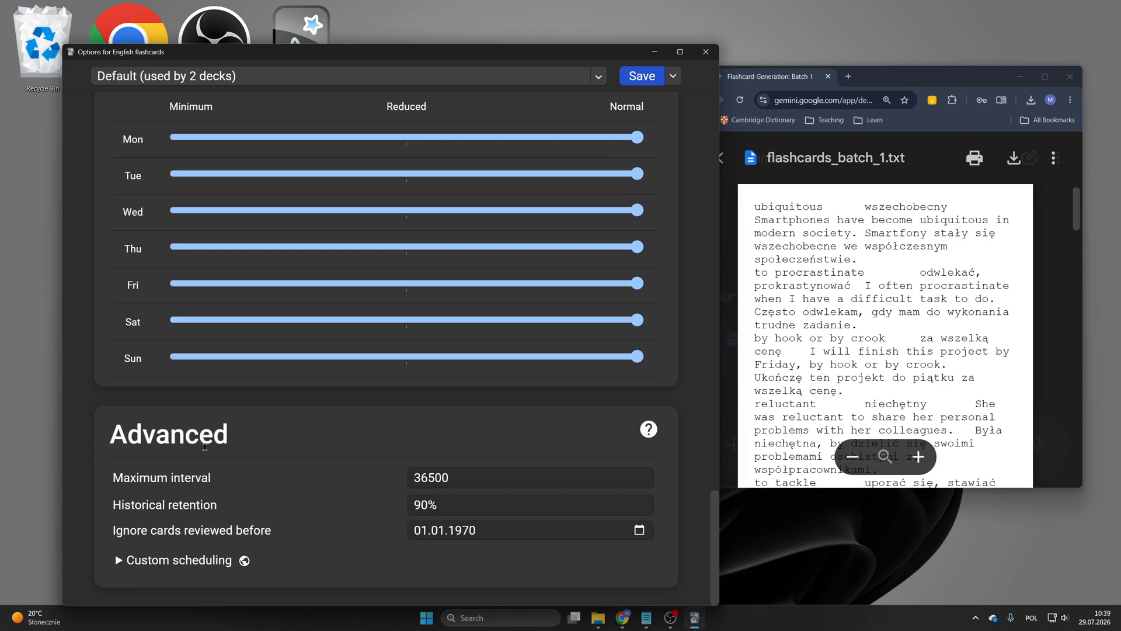
scroll(205, 448, "up", 20)
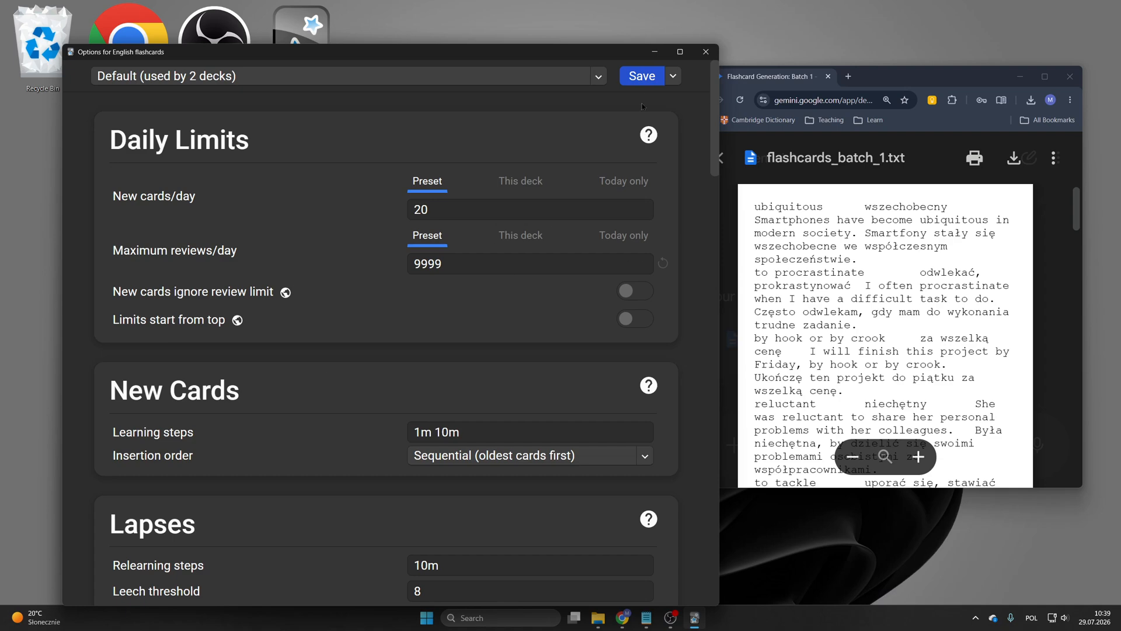
left_click(644, 80)
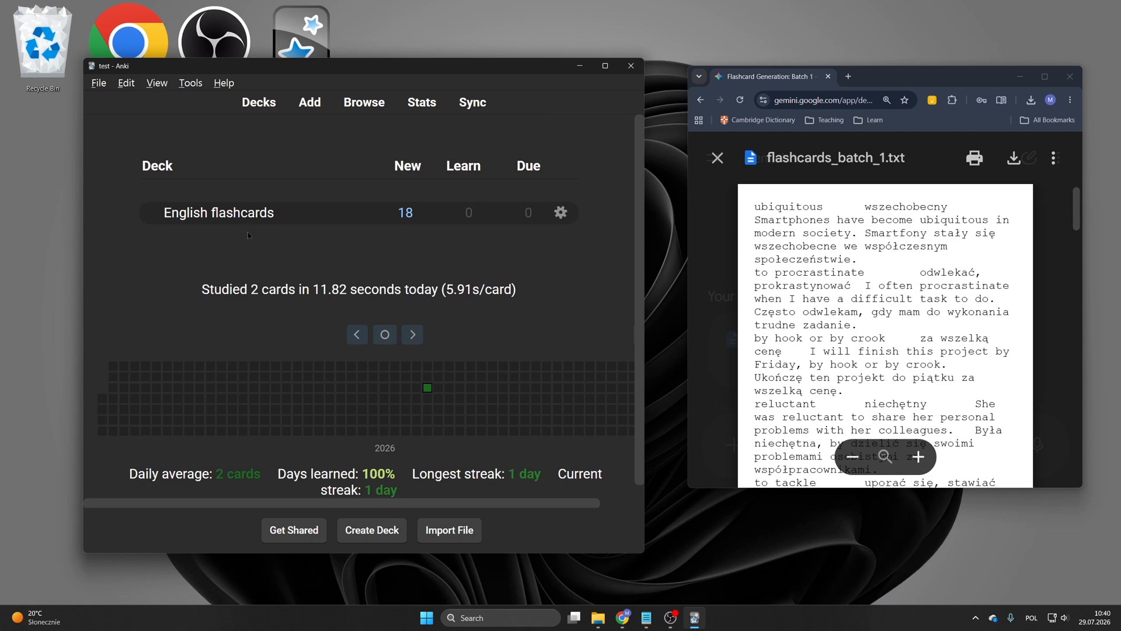
Step: Start studying the English flashcards deck and return to the deck list
left_click(234, 218)
left_click(461, 222)
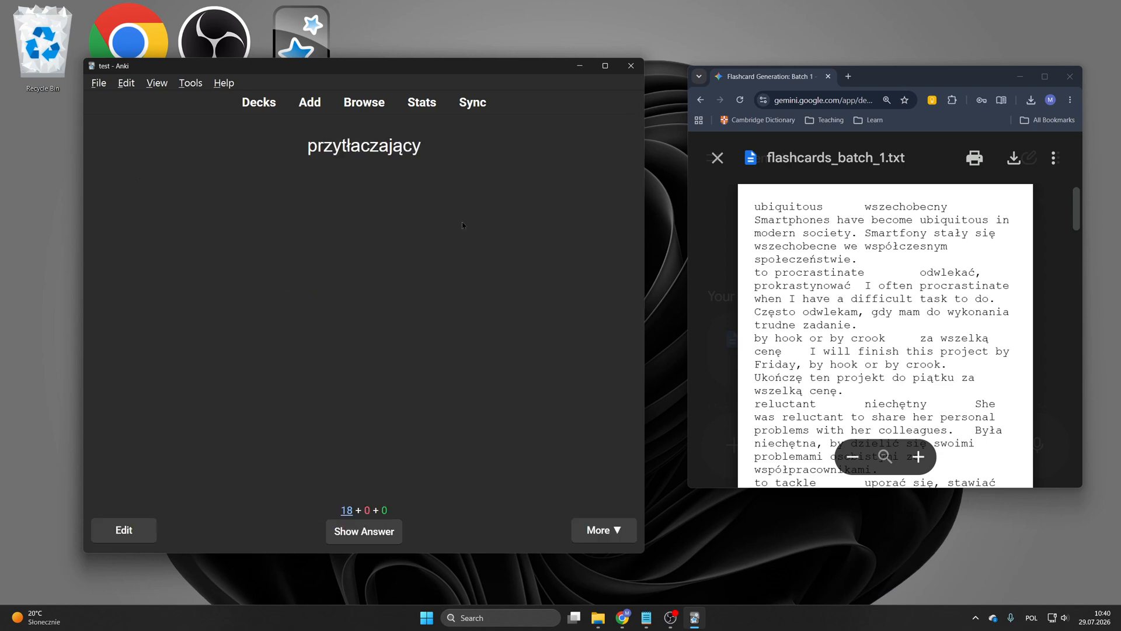
left_click(260, 104)
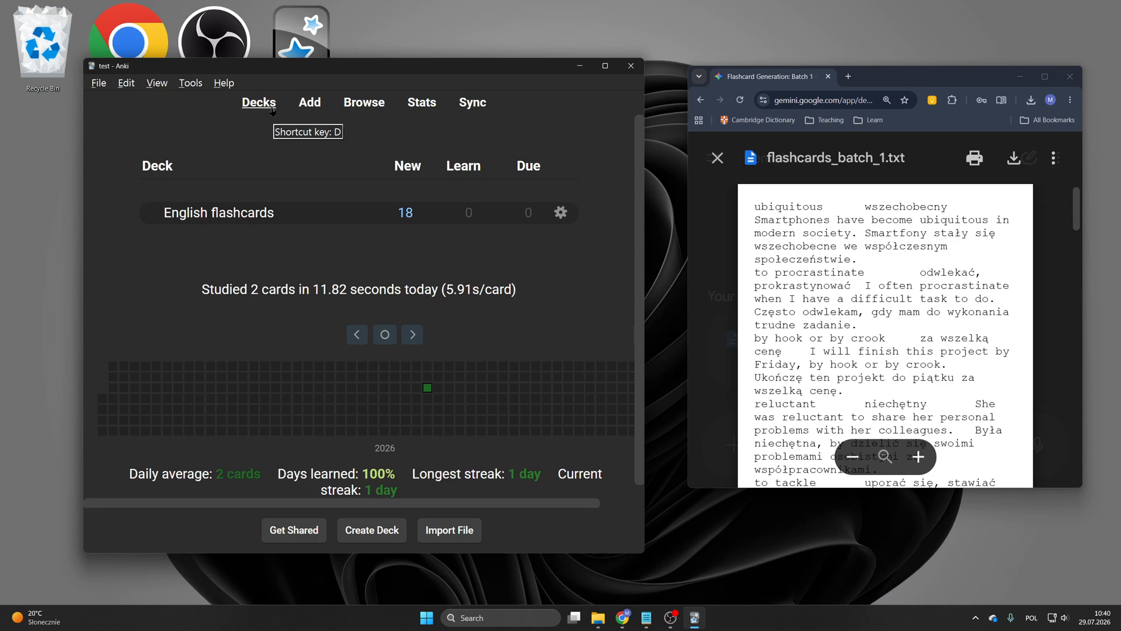